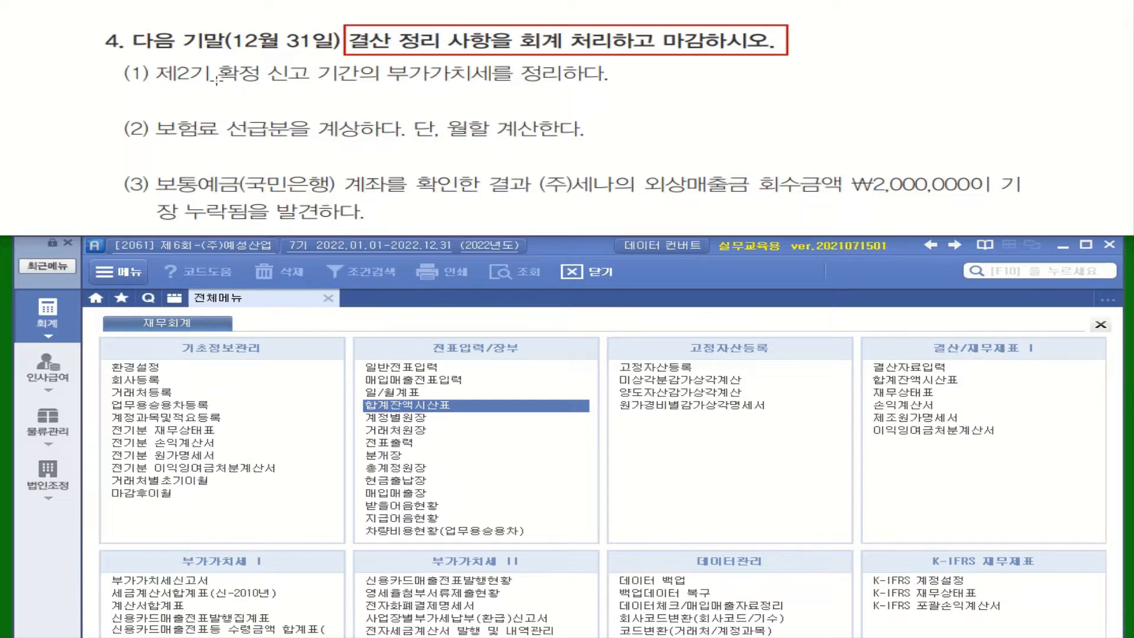
Open the VAT return (부가가치세신고서) and load the period from 1 October to 31 December 2022
{"action": "left_click_drag", "start_coordinate": [160, 86], "coordinate": [609, 86]}
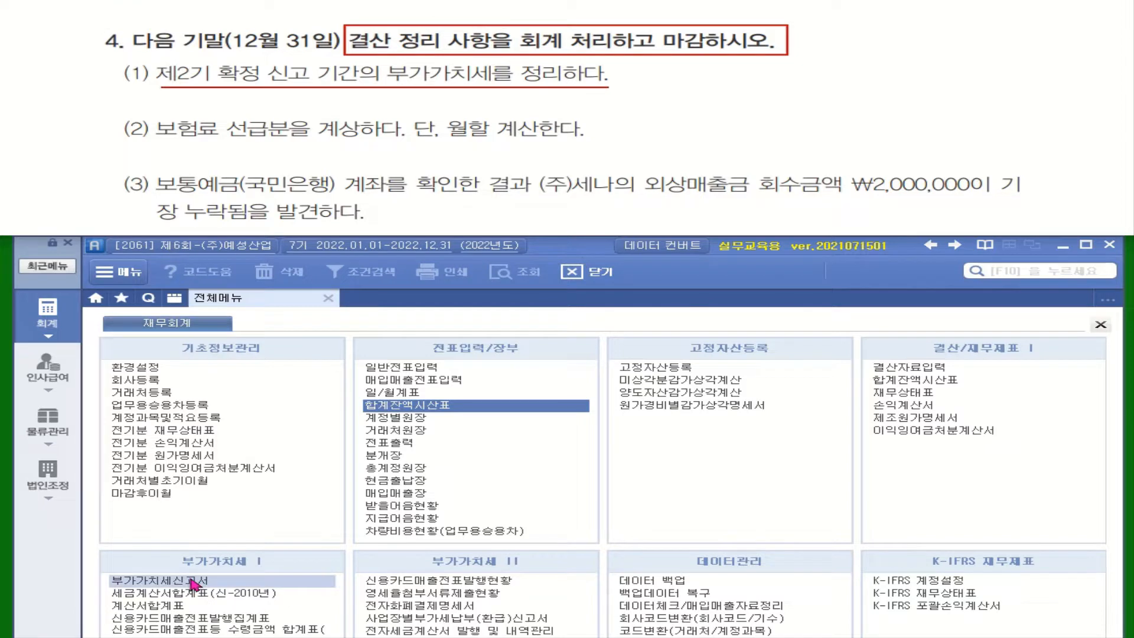
{"action": "left_click", "coordinate": [193, 584]}
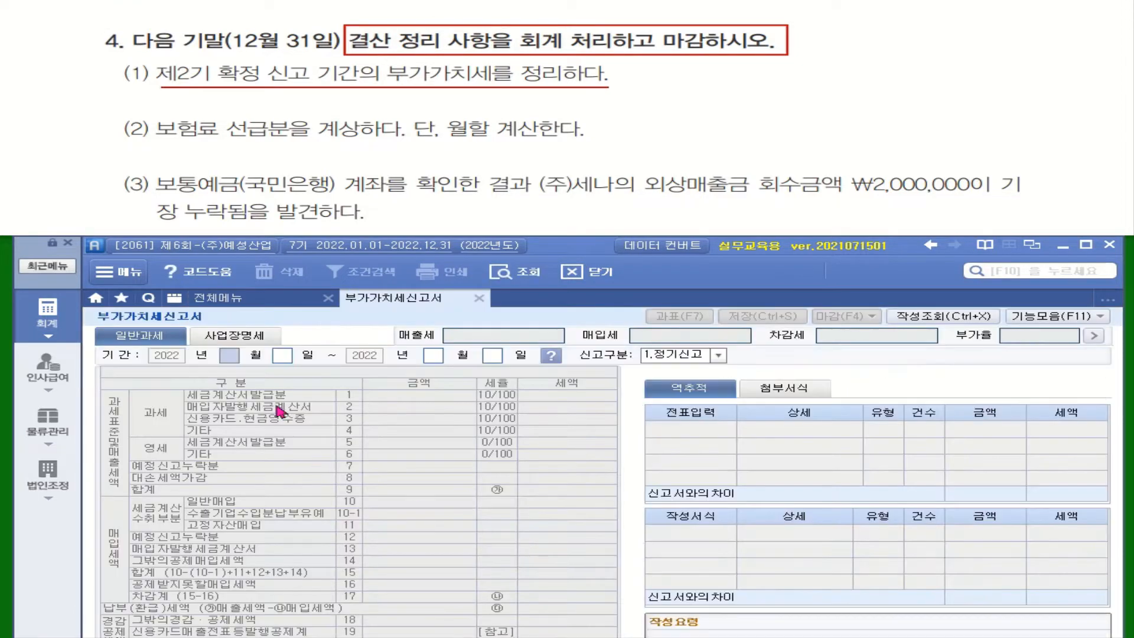
{"action": "type", "text": "10"}
{"action": "key", "text": "Return"}
{"action": "key", "text": "Return"}
{"action": "type", "text": "12"}
{"action": "key", "text": "Return"}
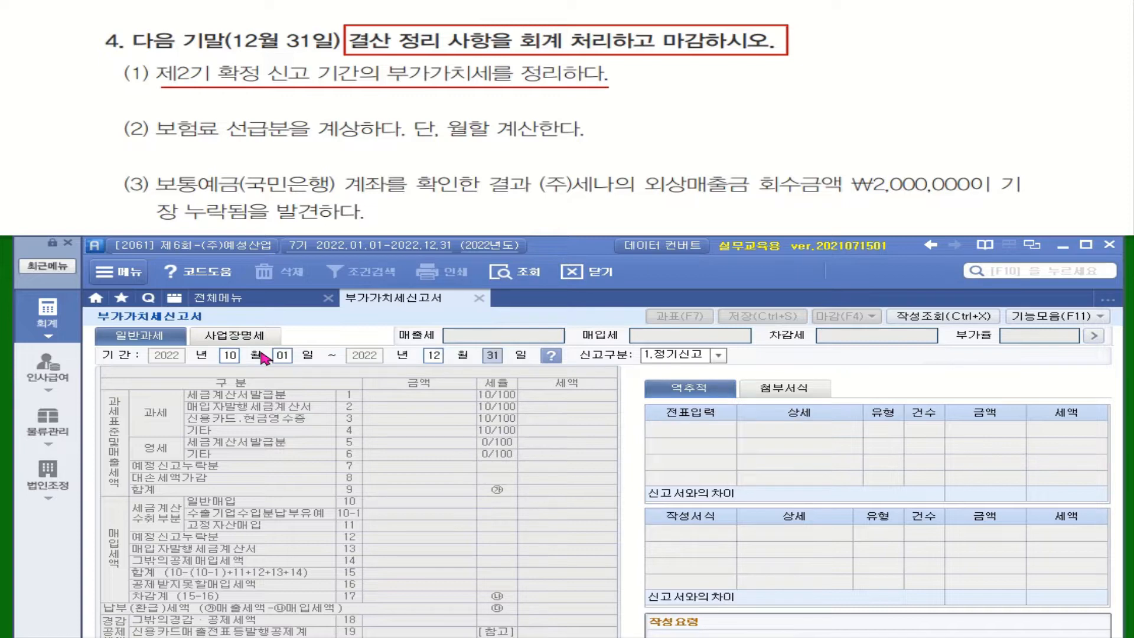
{"action": "type", "text": "31"}
{"action": "key", "text": "Return"}
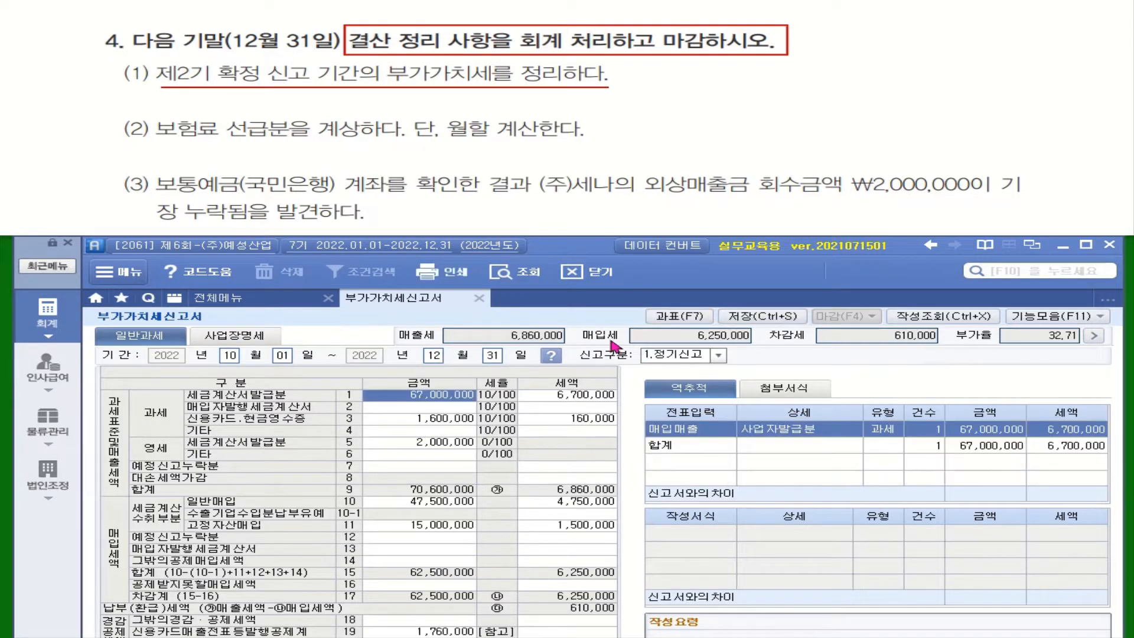
Examine the sales tax, purchase tax and net tax totals of the VAT return
{"action": "left_click", "coordinate": [1040, 355]}
{"action": "left_click", "coordinate": [530, 310]}
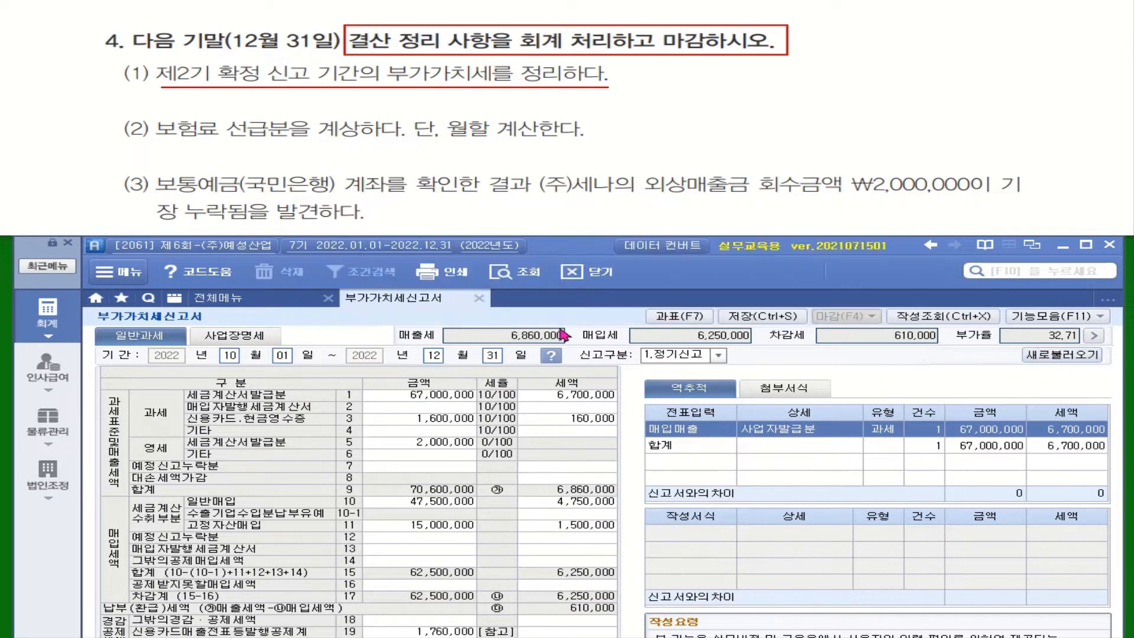
{"action": "left_click", "coordinate": [500, 339]}
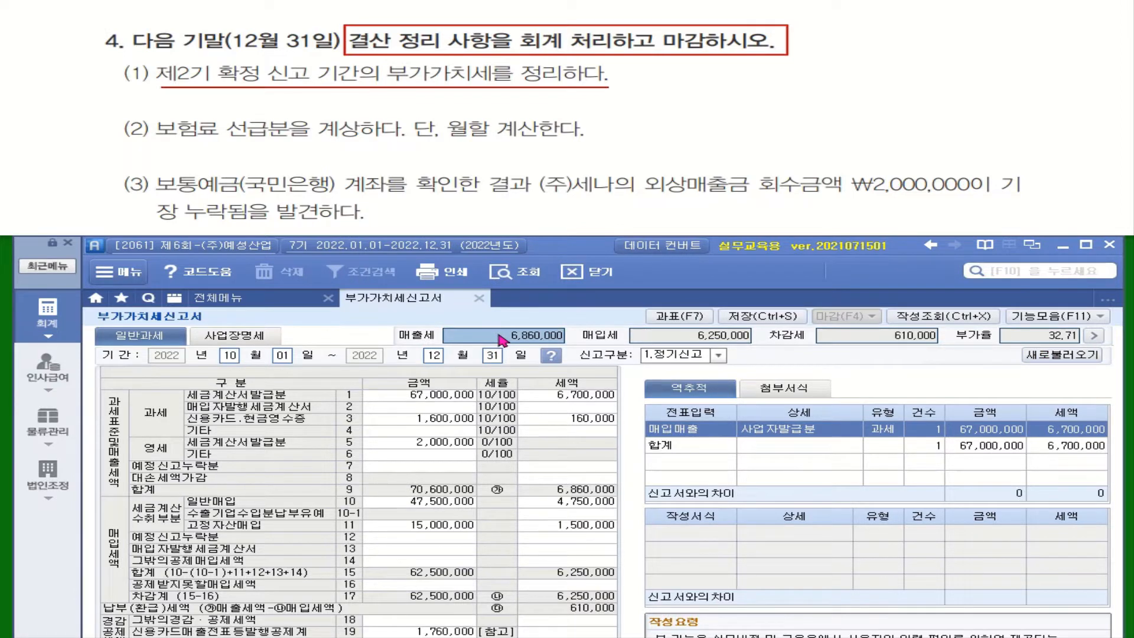
{"action": "left_click", "coordinate": [689, 342]}
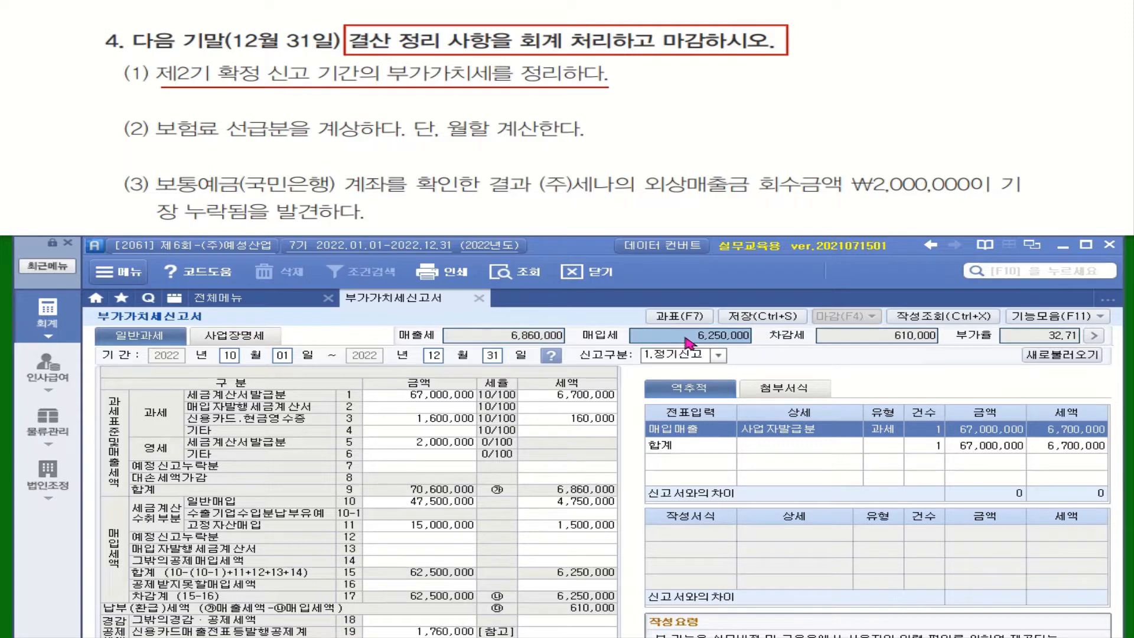
{"action": "left_click", "coordinate": [891, 339]}
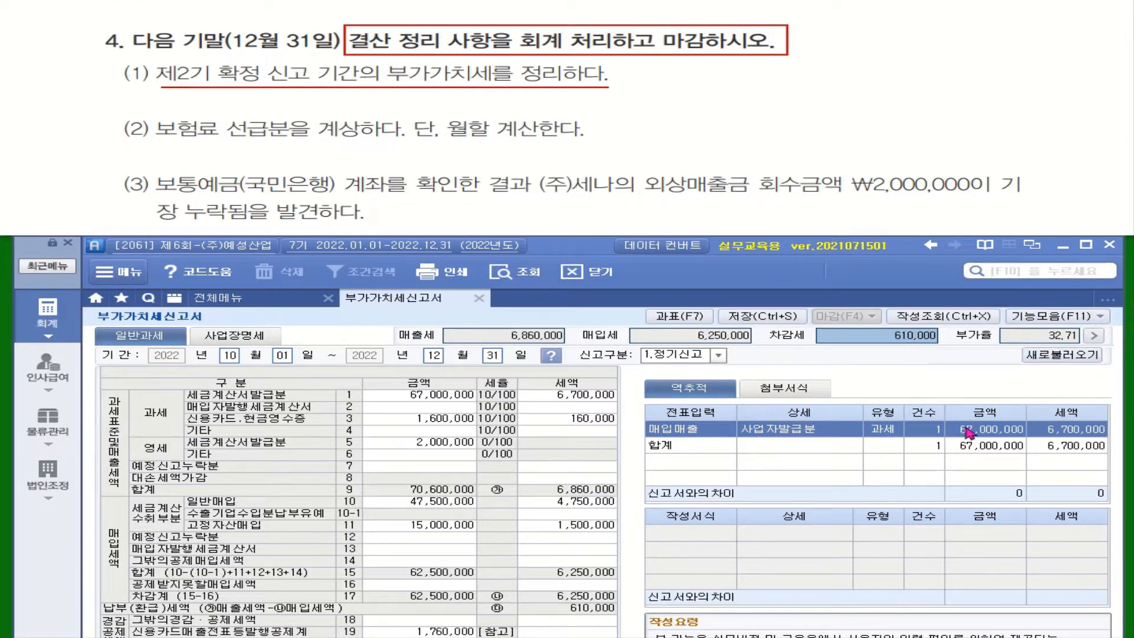
Open general voucher entry (일반전표입력) and set the voucher date to December 31
{"action": "left_click", "coordinate": [230, 302]}
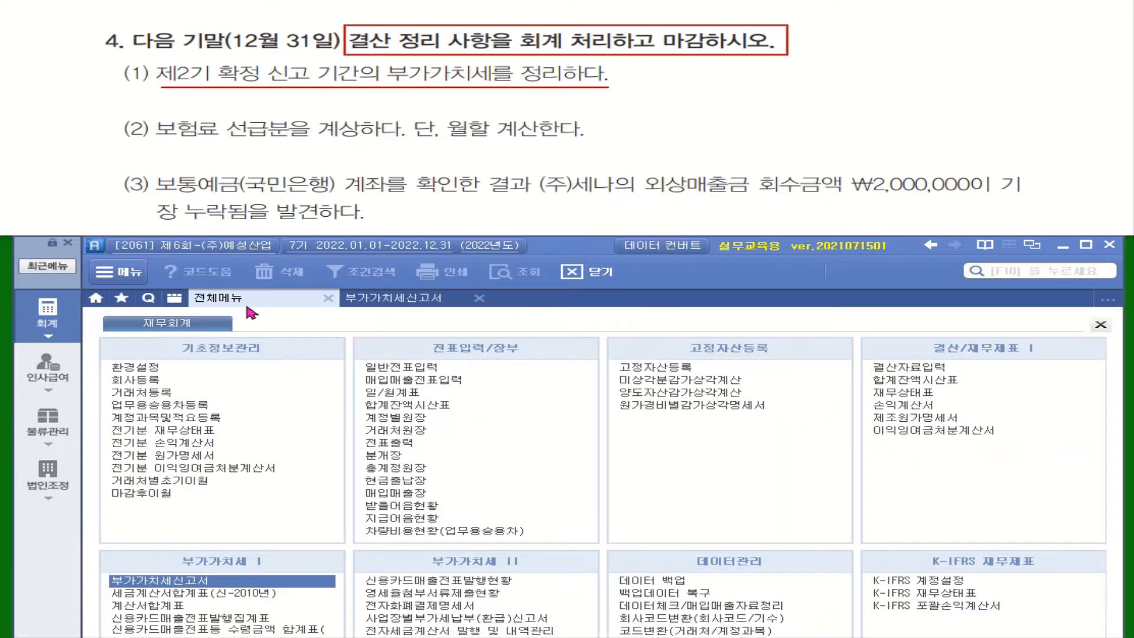
{"action": "left_click", "coordinate": [431, 368]}
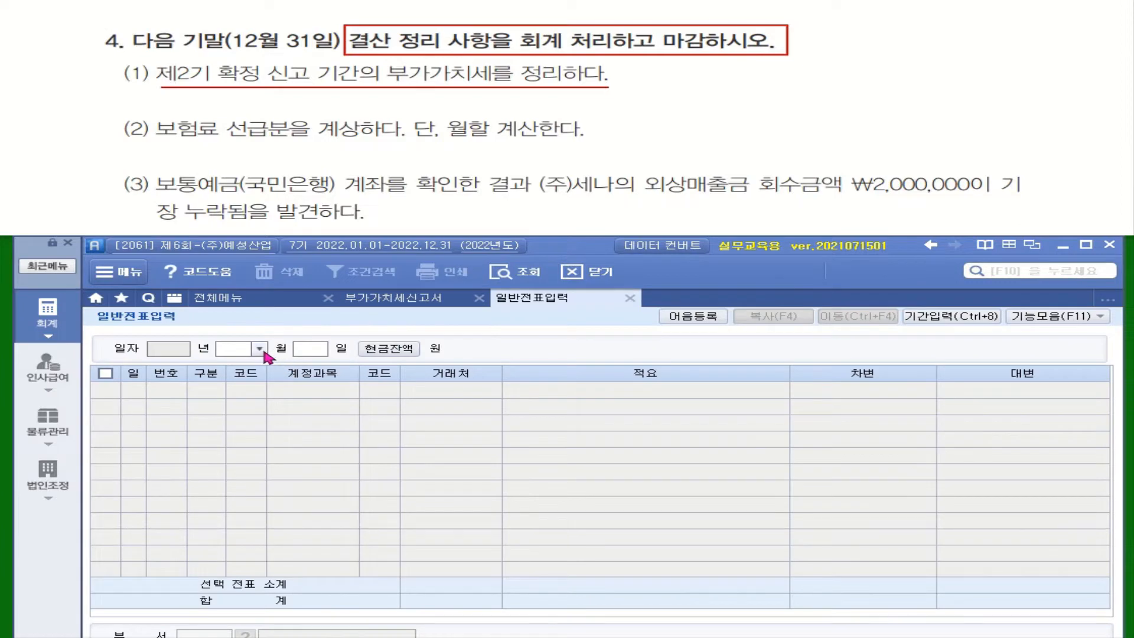
{"action": "left_click", "coordinate": [260, 348]}
{"action": "left_click", "coordinate": [236, 478]}
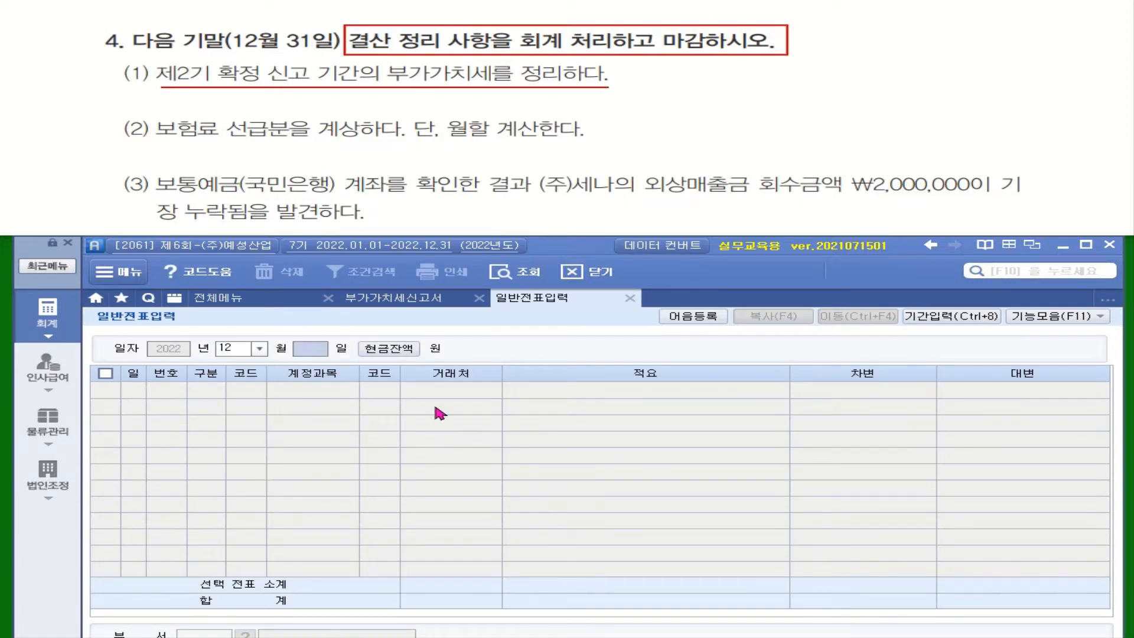
{"action": "type", "text": "31"}
{"action": "key", "text": "Return"}
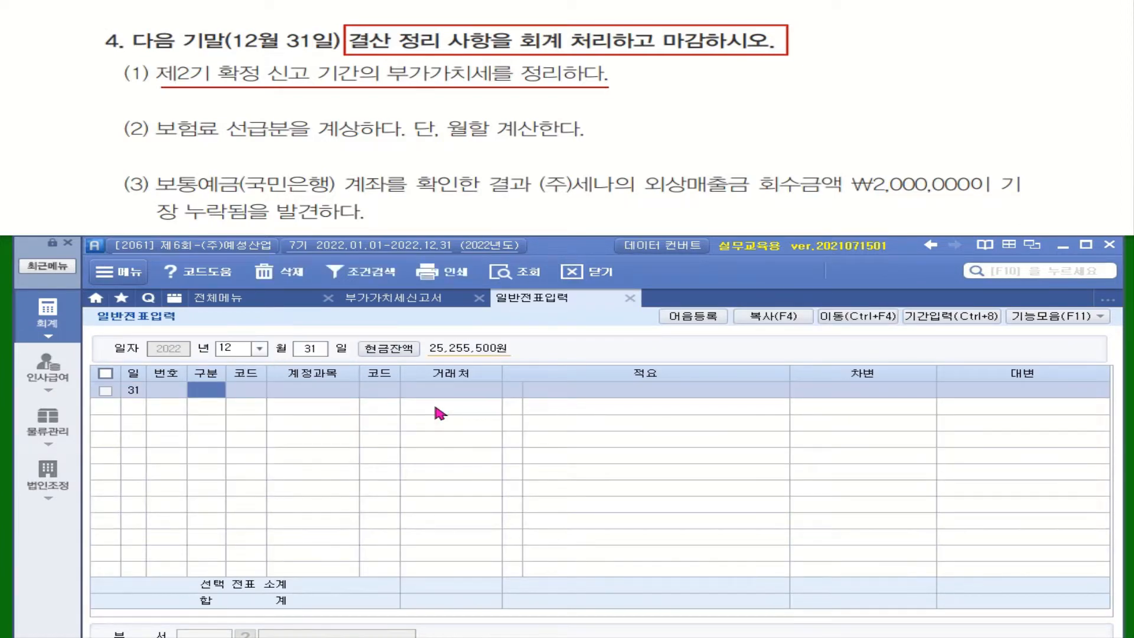
Begin a debit line with account 255 부가가치세예수금 in the December 31 voucher
{"action": "type", "text": "3"}
{"action": "key", "text": "Return"}
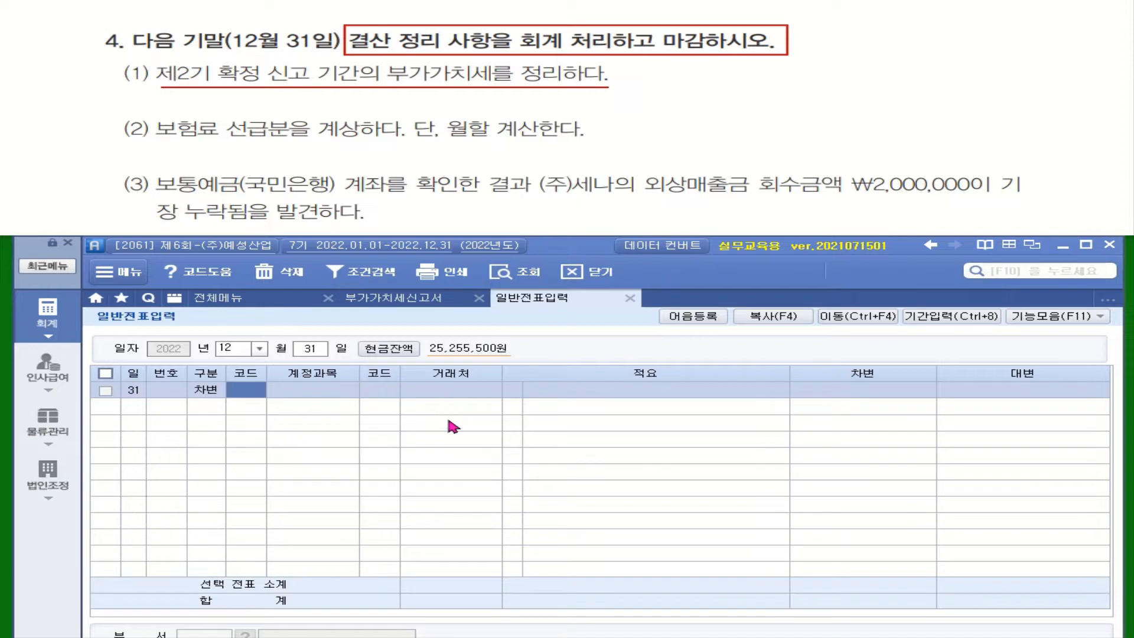
{"action": "type", "text": "복"}
{"action": "type", "text": "가"}
{"action": "key", "text": "Return"}
{"action": "double_click", "coordinate": [558, 459]}
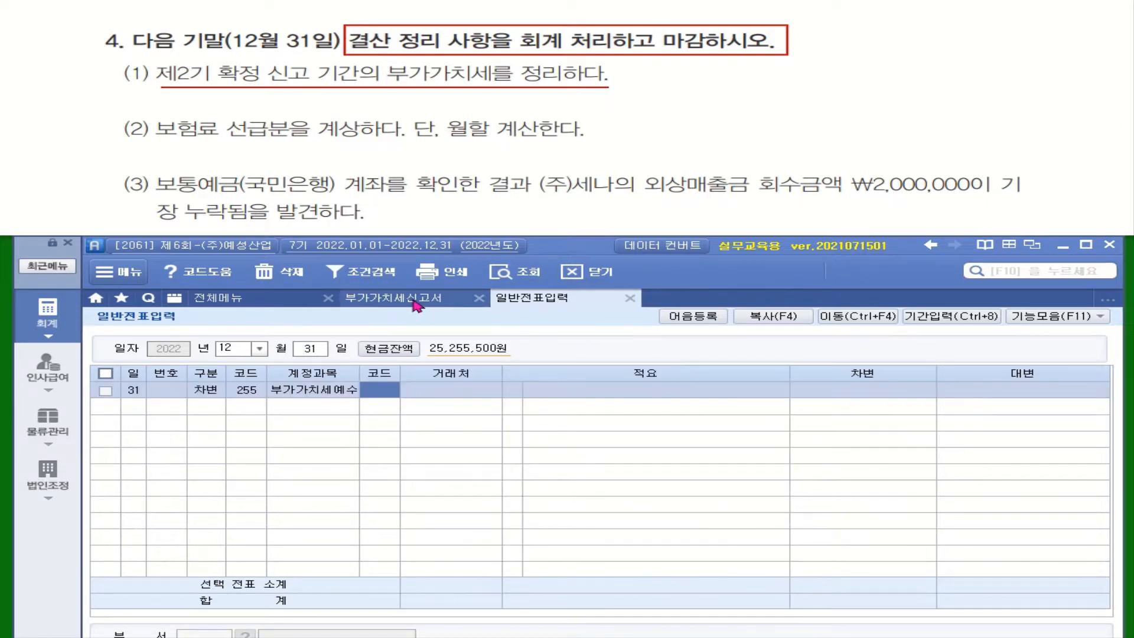
Check the sales tax in the VAT return and enter 6,860,000 as the debit amount for account 255
{"action": "left_click", "coordinate": [433, 300]}
{"action": "left_click", "coordinate": [540, 342]}
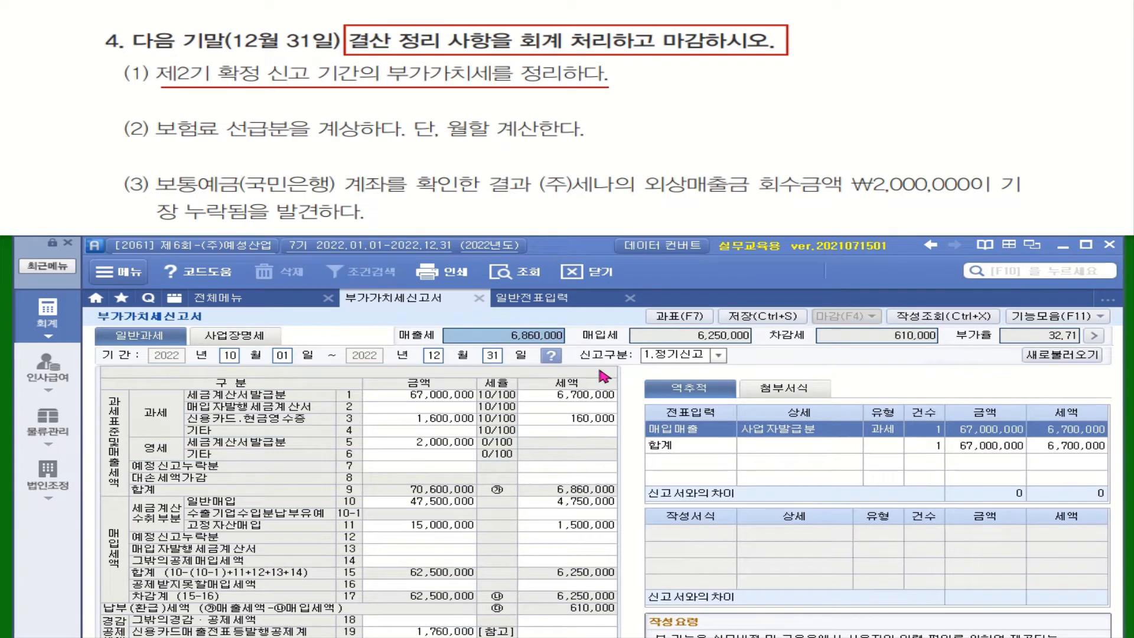
{"action": "left_click", "coordinate": [556, 300]}
{"action": "left_click", "coordinate": [824, 393]}
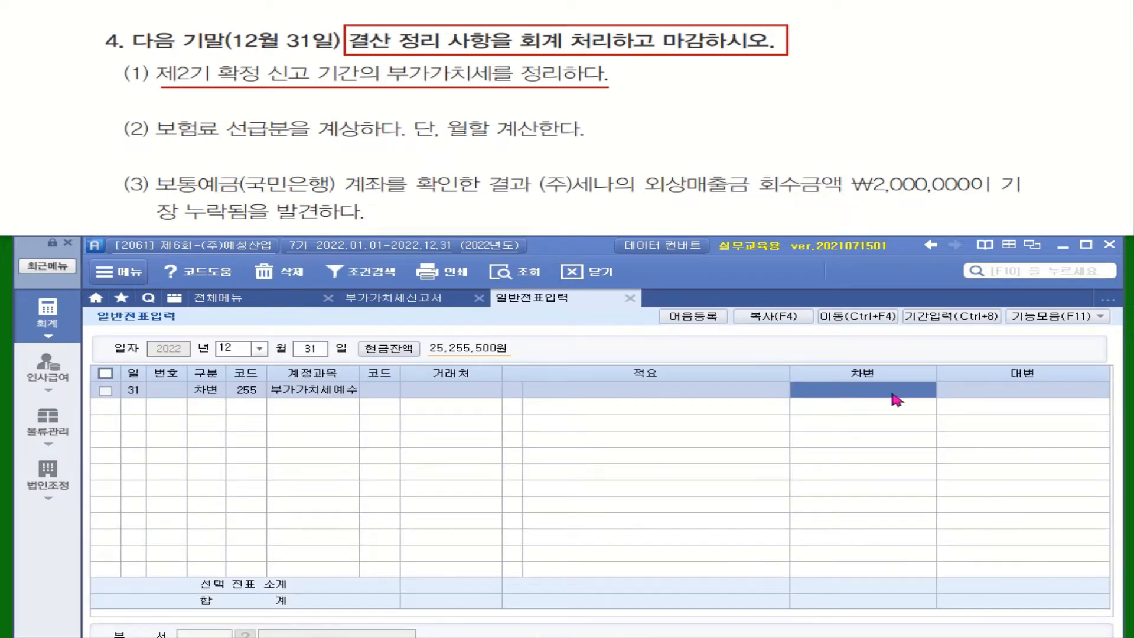
{"action": "type", "text": "6860000"}
{"action": "key", "text": "Return"}
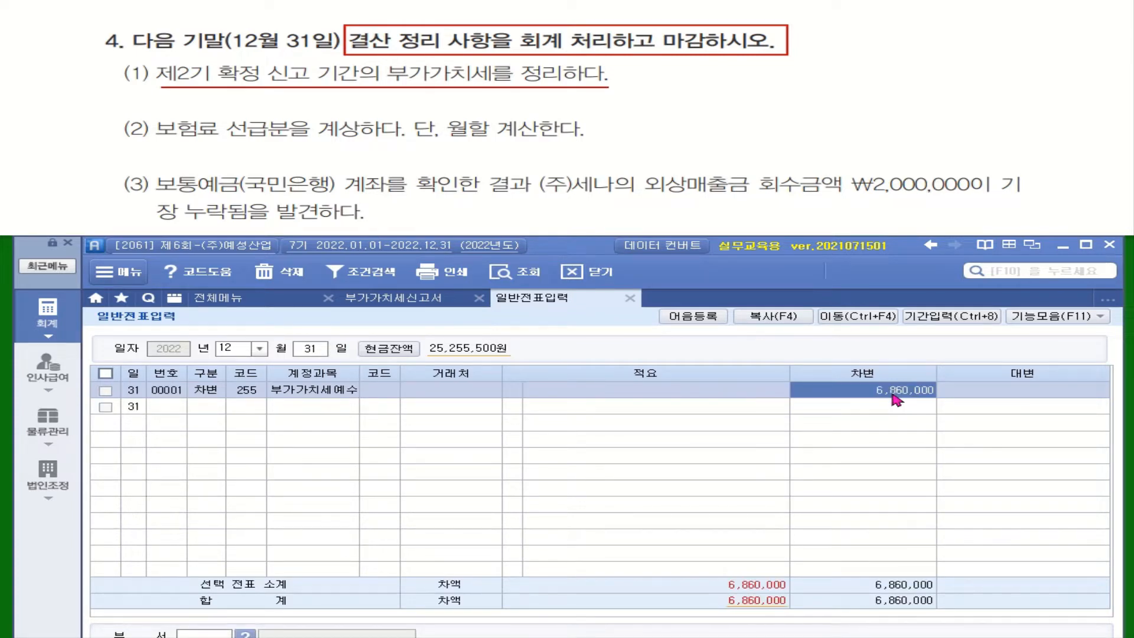
Add a credit line with account 135 부가가치세대급금, leaving its customer and description blank
{"action": "left_click", "coordinate": [217, 409]}
{"action": "type", "text": "4"}
{"action": "key", "text": "Return"}
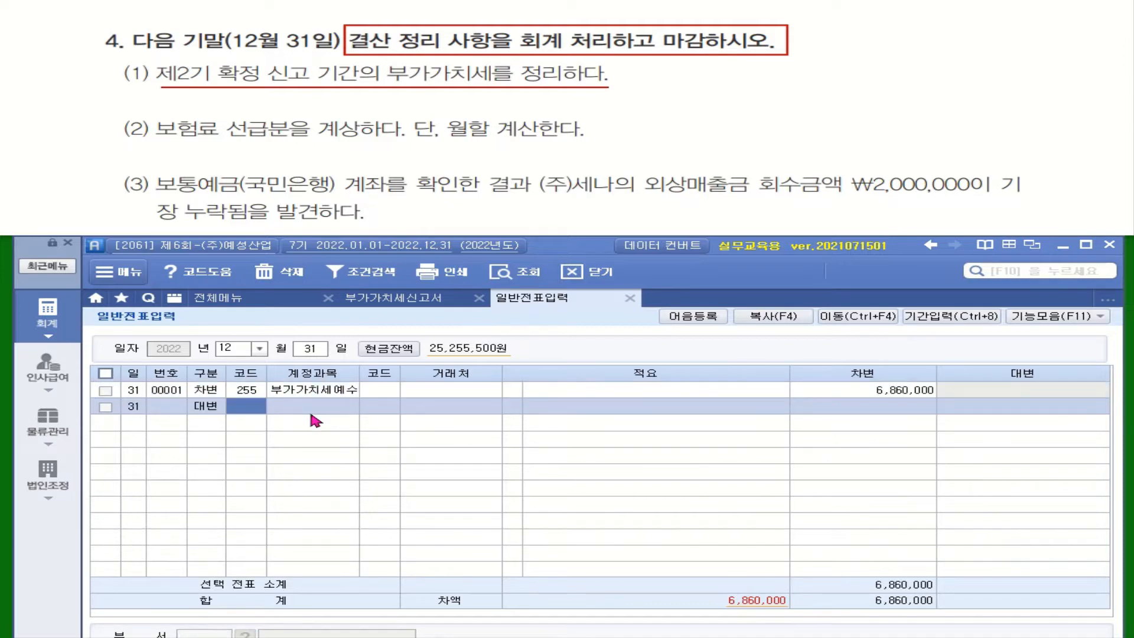
{"action": "type", "text": "부가"}
{"action": "key", "text": "Return"}
{"action": "key", "text": "Return"}
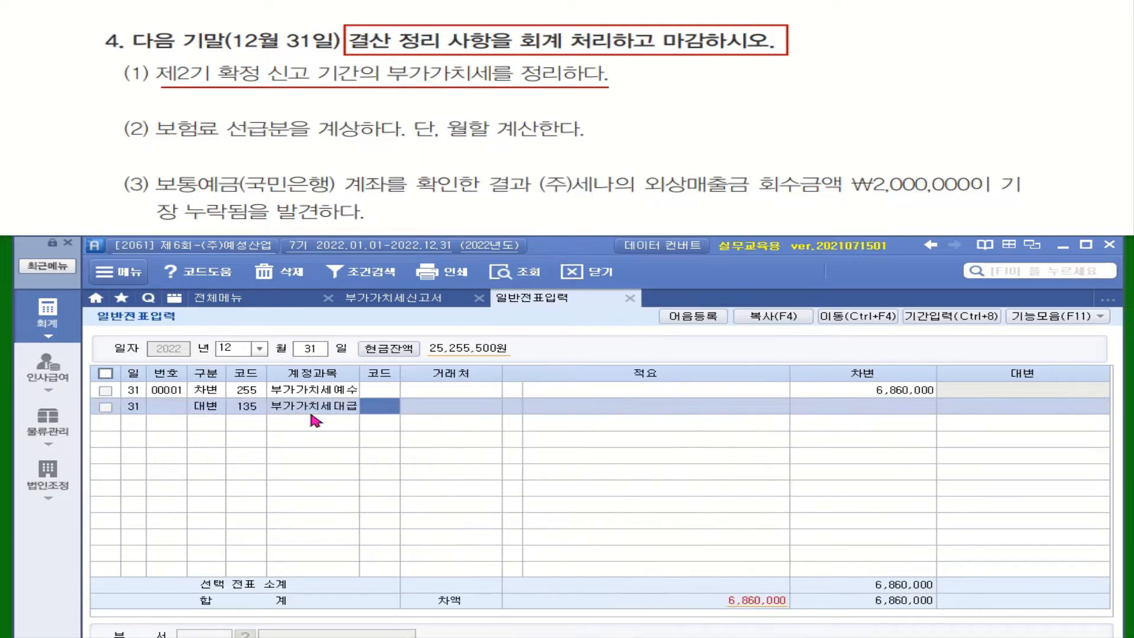
{"action": "key", "text": "Return"}
{"action": "key", "text": "Return"}
{"action": "key", "text": "Return"}
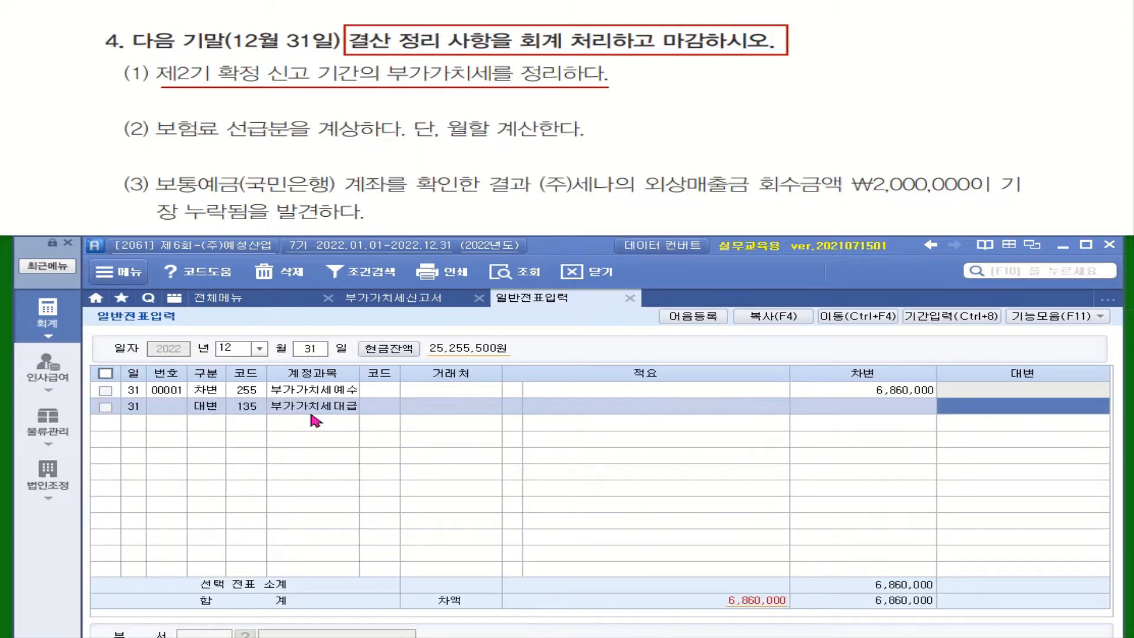
Check the purchase tax in the VAT return and enter 6,250,000 as the credit amount for account 135
{"action": "left_click", "coordinate": [403, 303]}
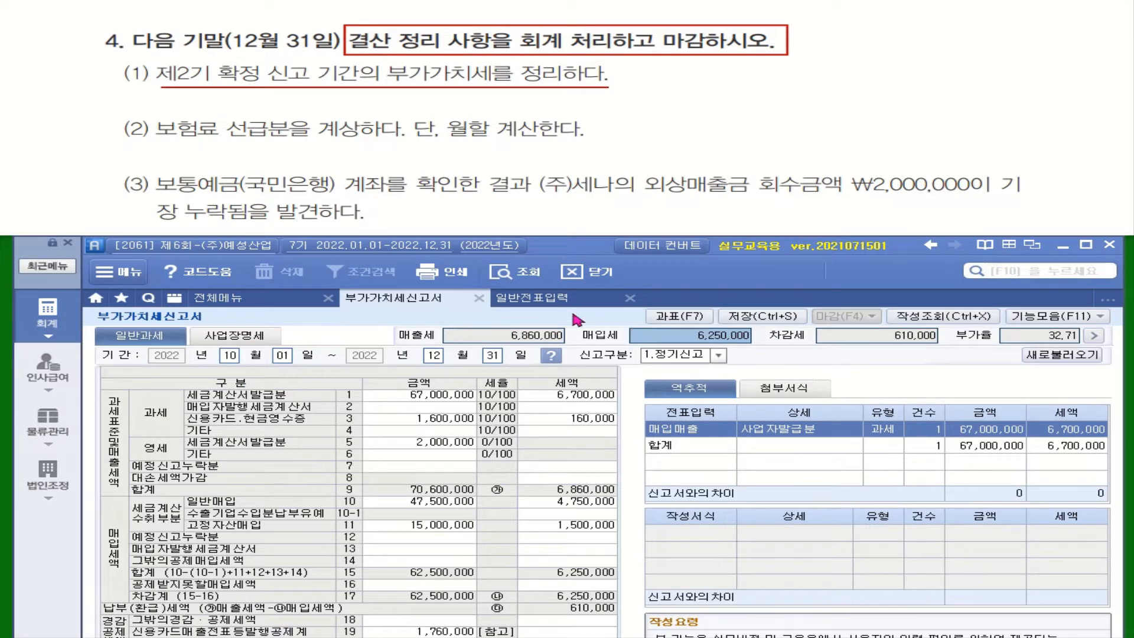
{"action": "left_click", "coordinate": [543, 298]}
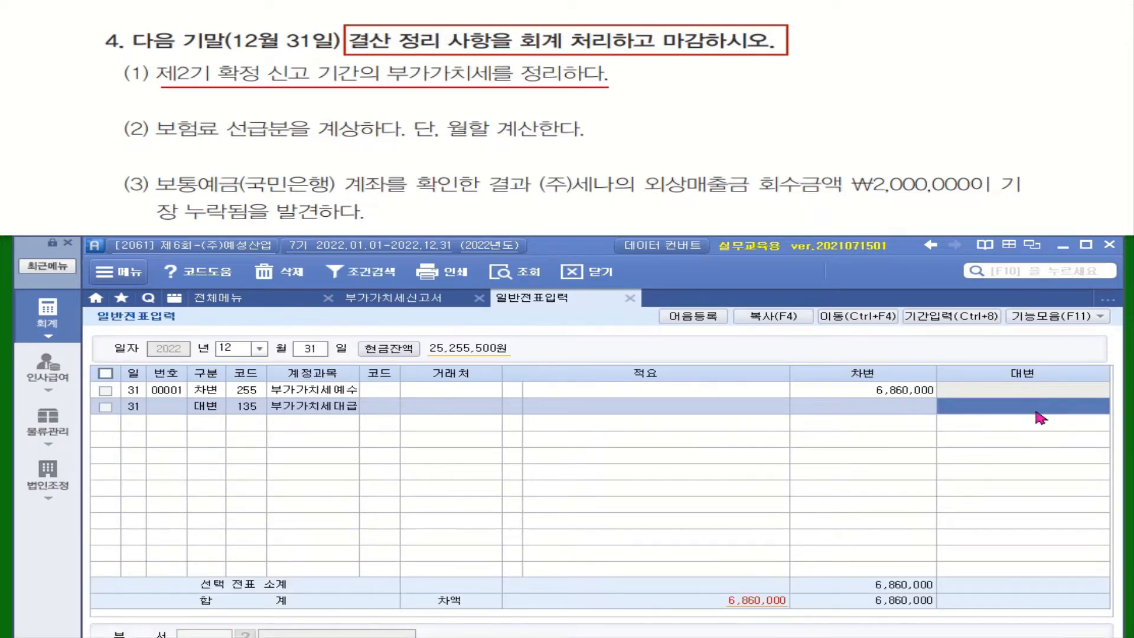
{"action": "type", "text": "6250000"}
{"action": "key", "text": "Return"}
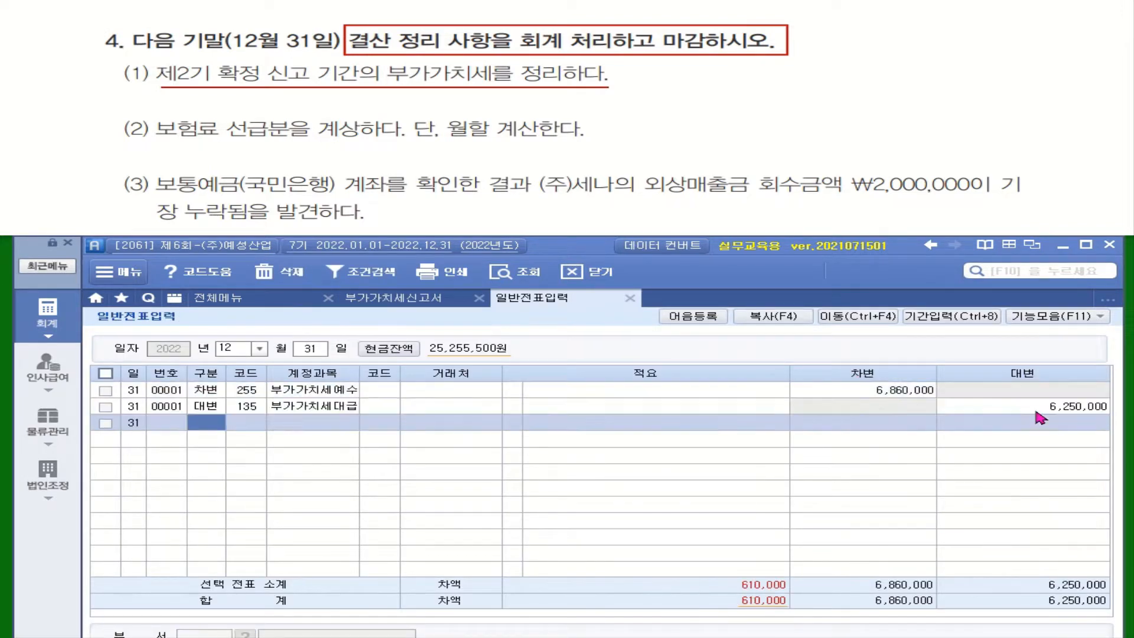
Add another credit line to the voucher with account 261 미지급세금
{"action": "key", "text": "4"}
{"action": "key", "text": "Return"}
{"action": "type", "text": "미지"}
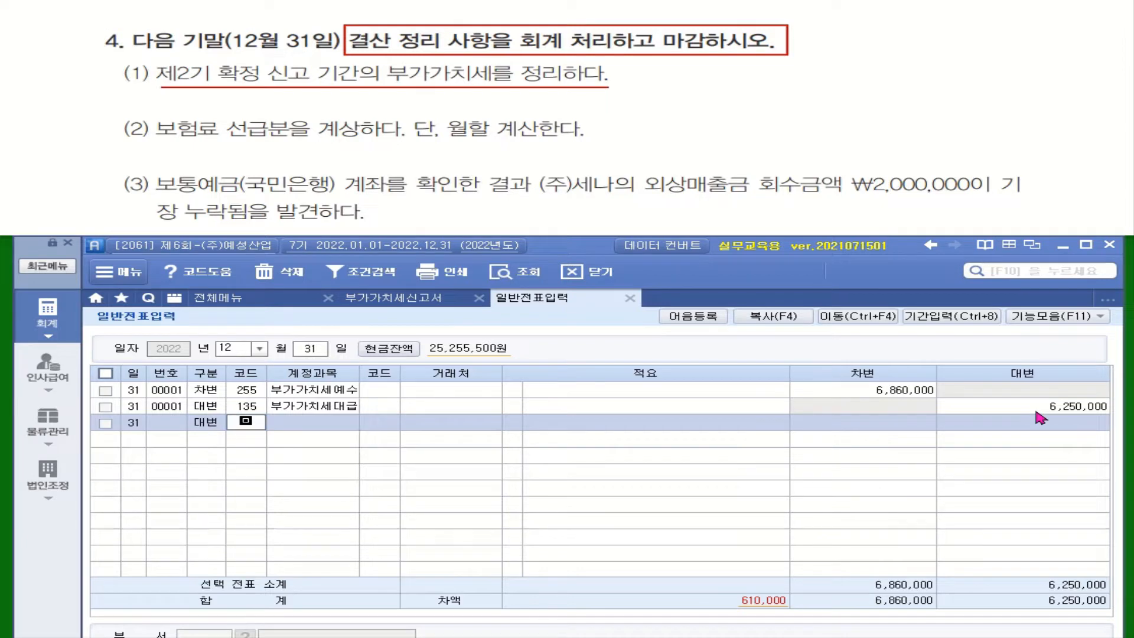
{"action": "key", "text": "Return"}
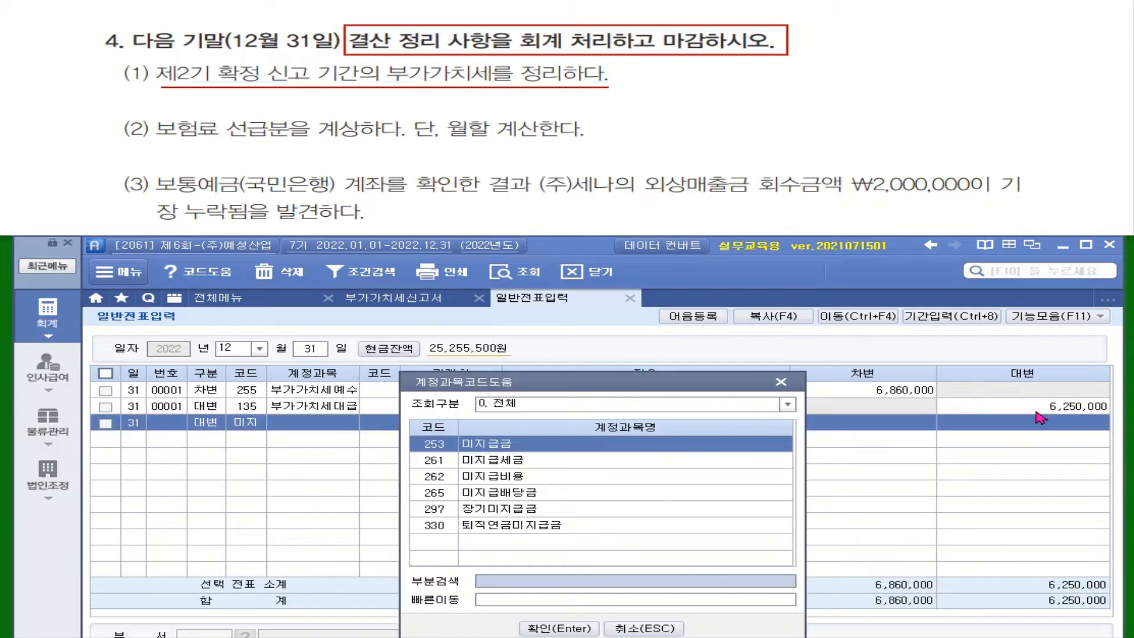
{"action": "left_click", "coordinate": [528, 459]}
{"action": "key", "text": "Return"}
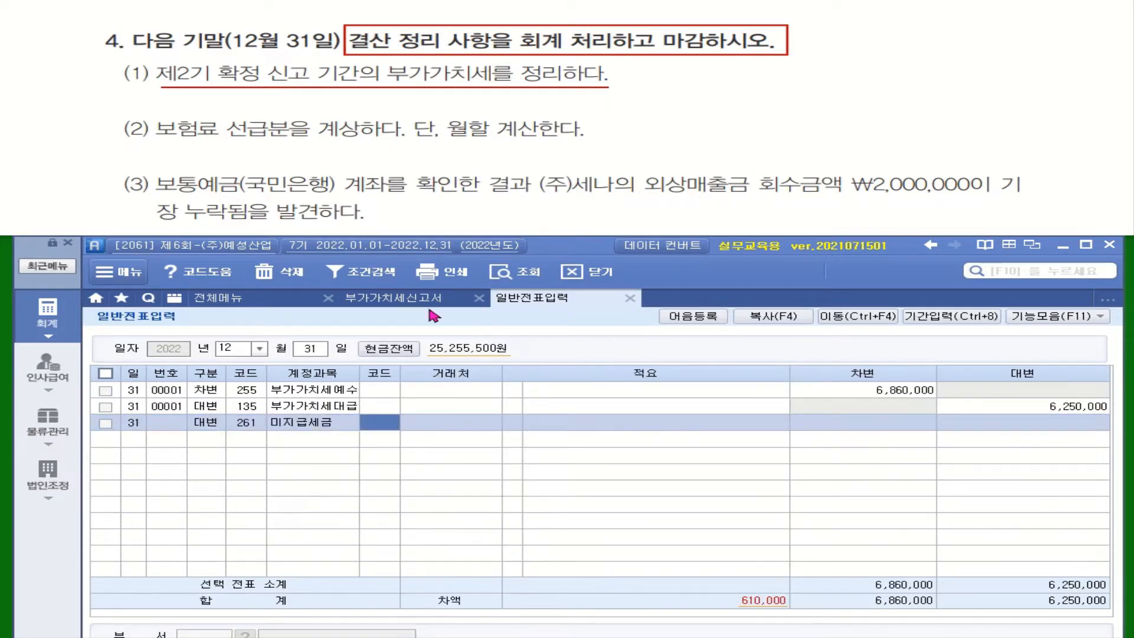
Check the net tax in the VAT return and enter 610,000 as the credit amount for 미지급세금
{"action": "left_click", "coordinate": [402, 298]}
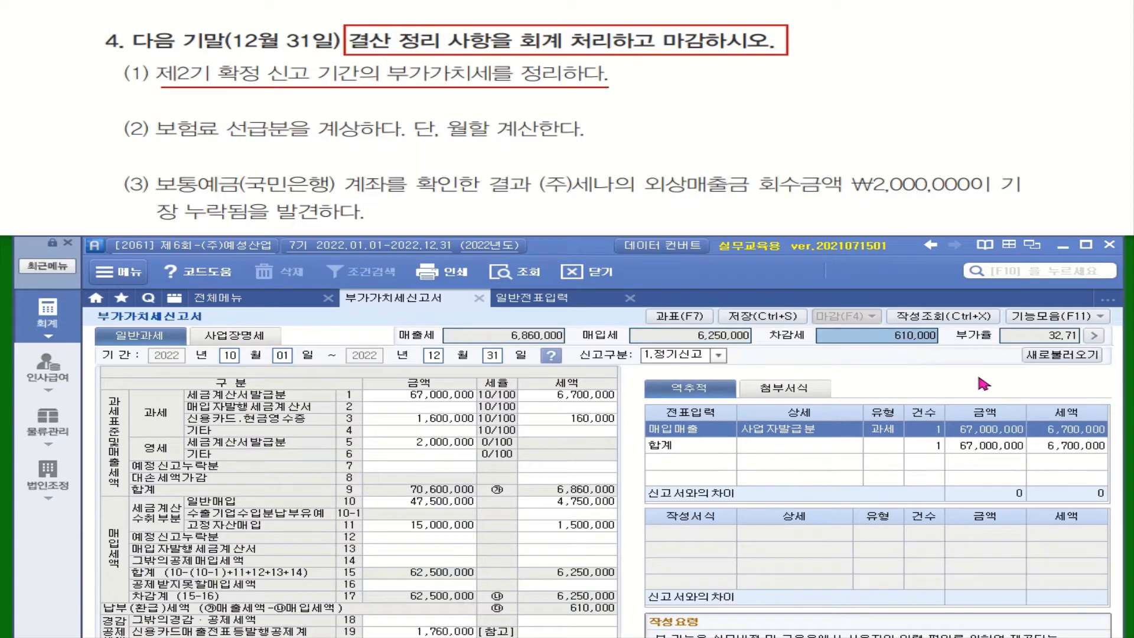
{"action": "left_click", "coordinate": [562, 300]}
{"action": "left_click", "coordinate": [1043, 427]}
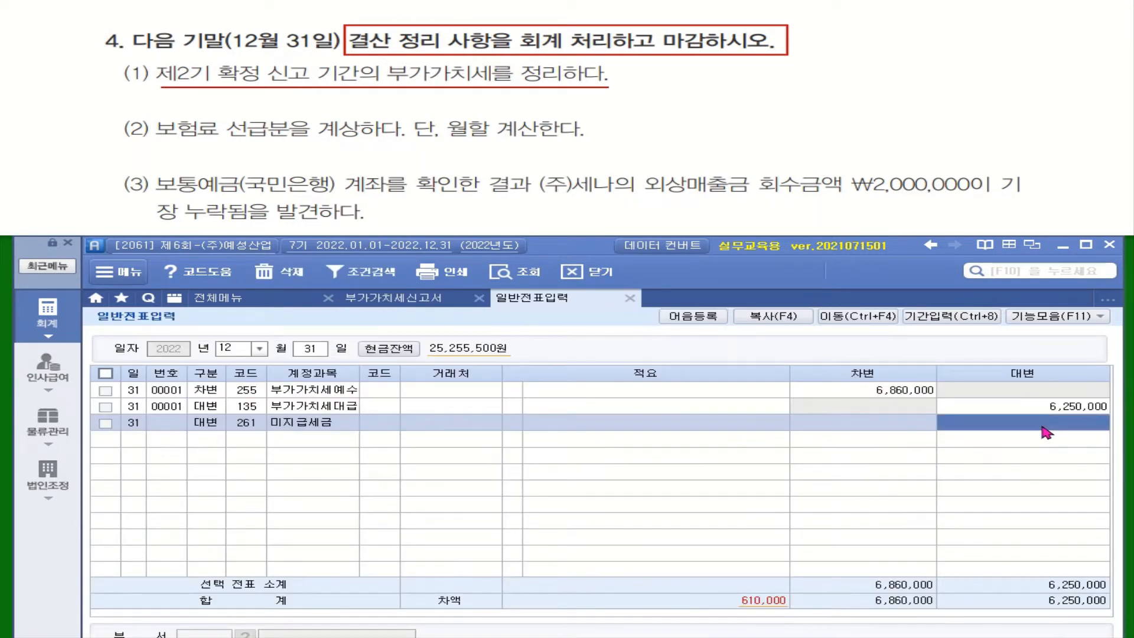
{"action": "key", "text": "Return"}
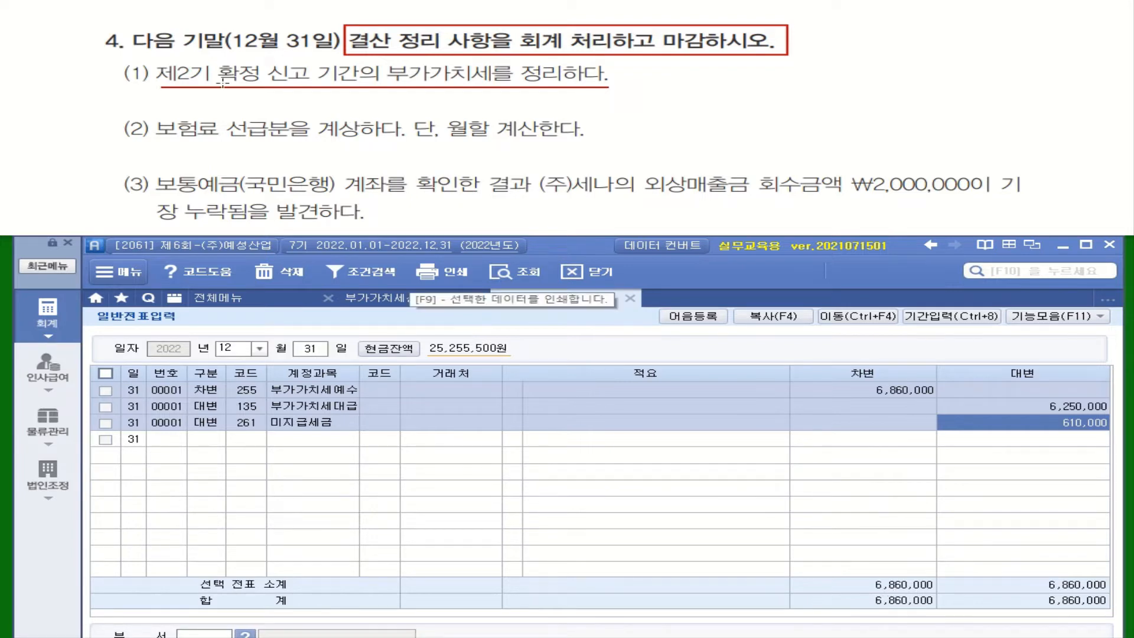
Load the trial balance (합계잔액시산표) as of 31 December 2022 and find the insurance expense (보험료) account
{"action": "mouse_move", "coordinate": [221, 113]}
{"action": "left_mouse_down"}
{"action": "mouse_move", "coordinate": [444, 149]}
{"action": "mouse_move", "coordinate": [610, 148]}
{"action": "left_mouse_up"}
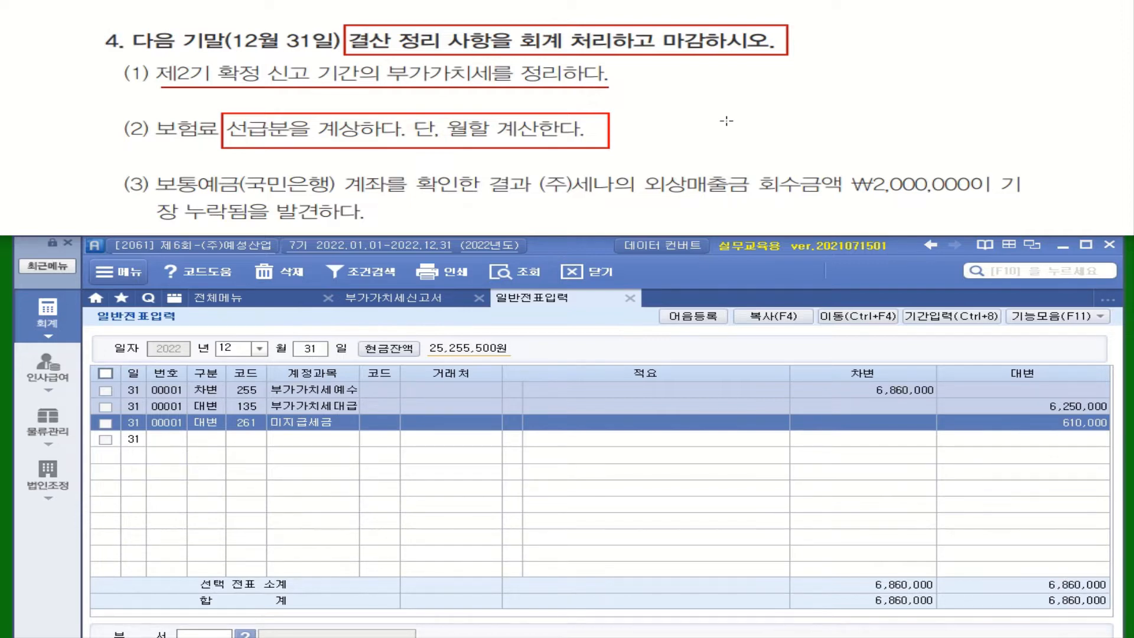
{"action": "left_click", "coordinate": [223, 301]}
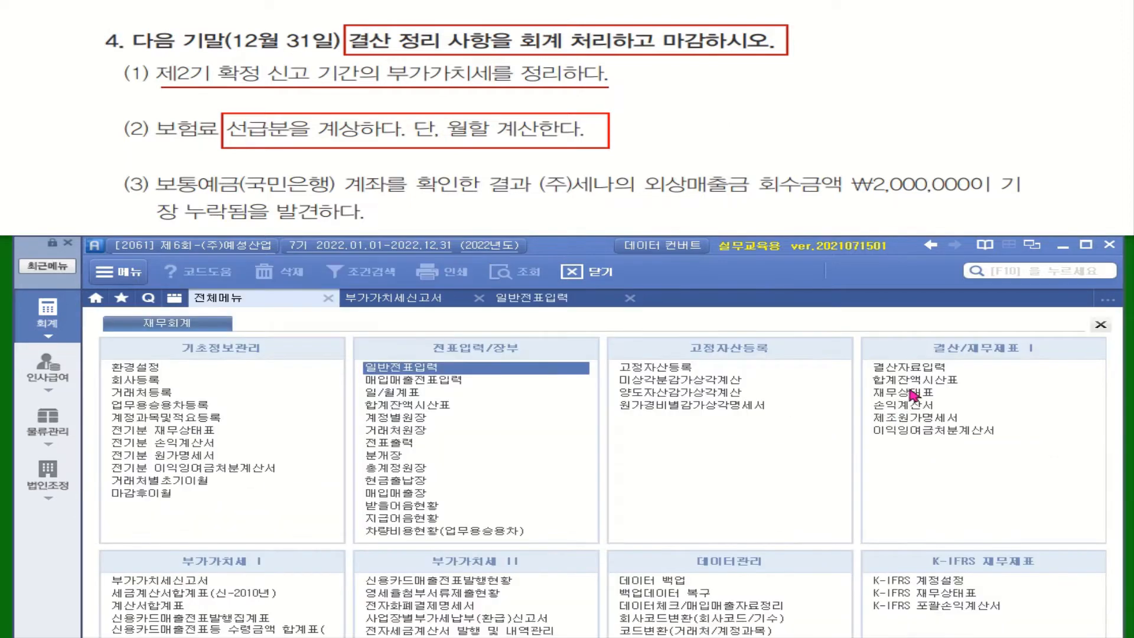
{"action": "left_click", "coordinate": [915, 380]}
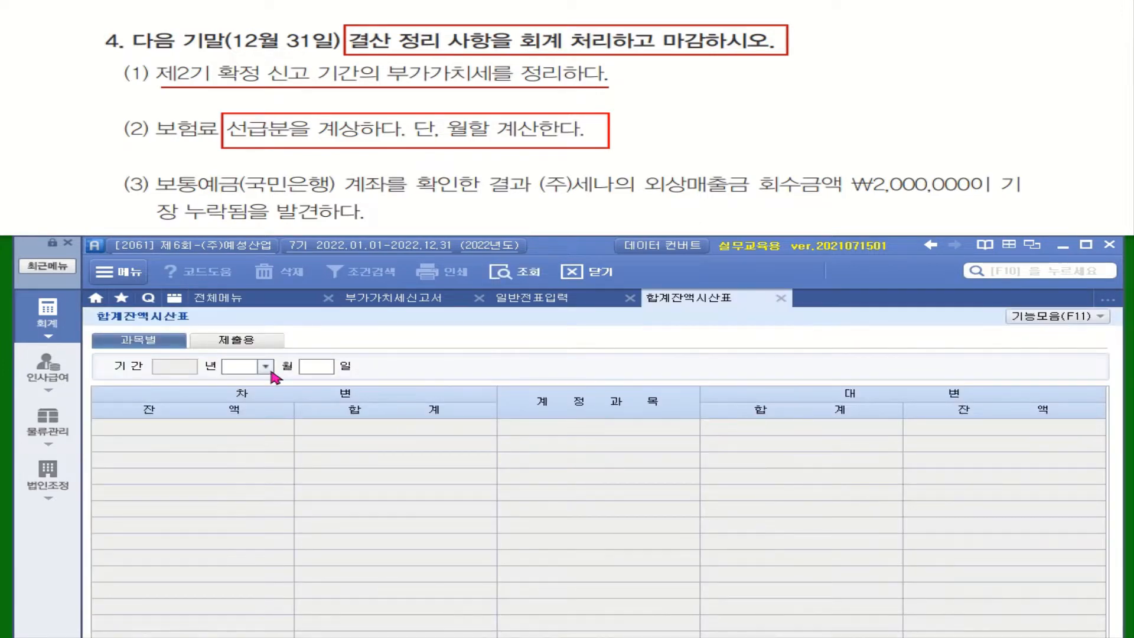
{"action": "left_click", "coordinate": [265, 366]}
{"action": "left_click", "coordinate": [242, 511]}
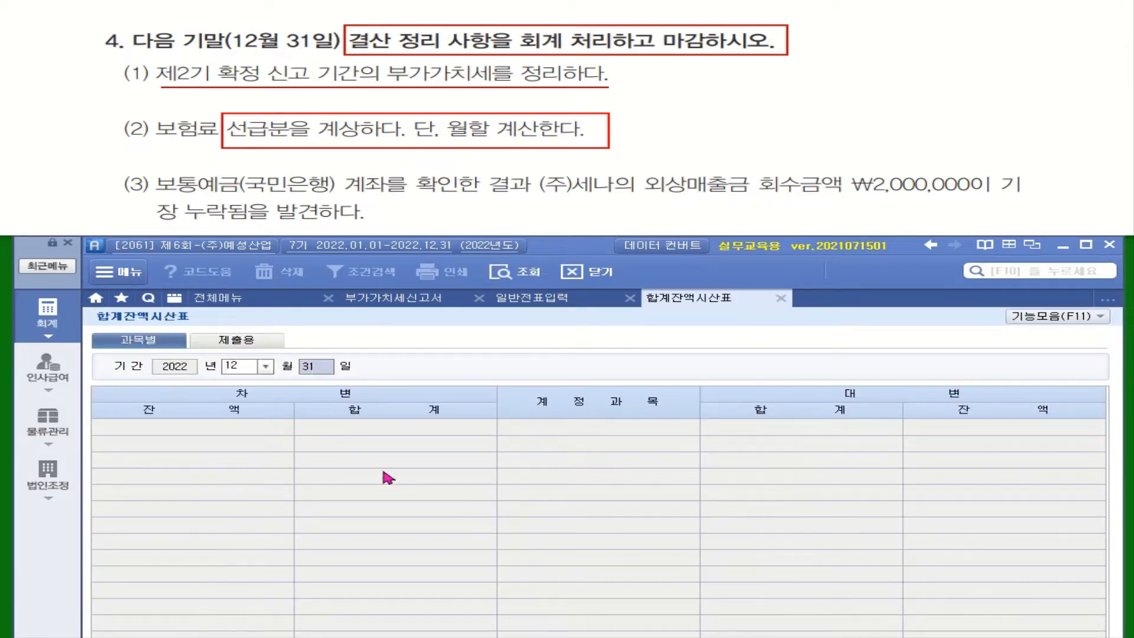
{"action": "left_click", "coordinate": [500, 272]}
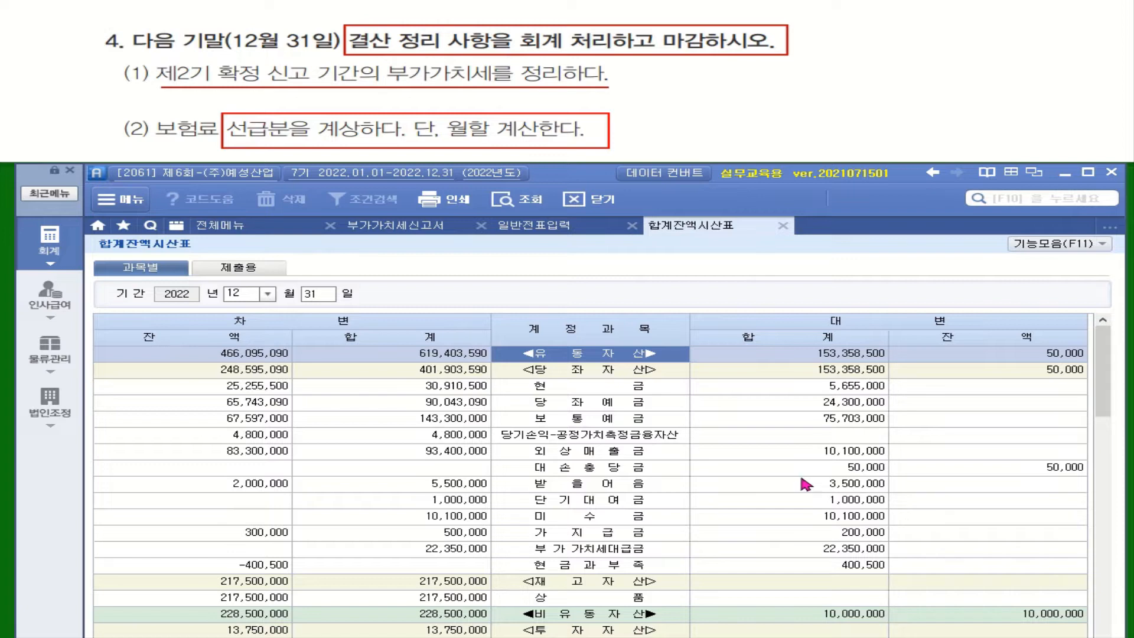
{"action": "left_click_drag", "start_coordinate": [1112, 387], "coordinate": [1106, 618]}
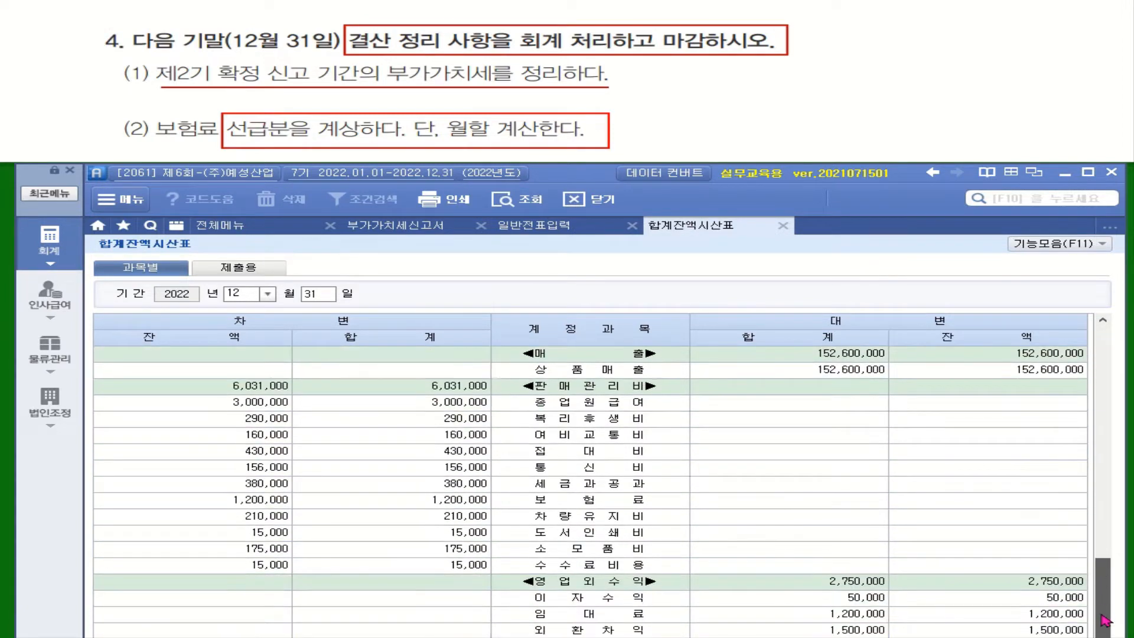
Open the ledger detail for 보험료 and read the full description of the 03/01 car insurance entry to determine the coverage period
{"action": "left_click", "coordinate": [581, 500]}
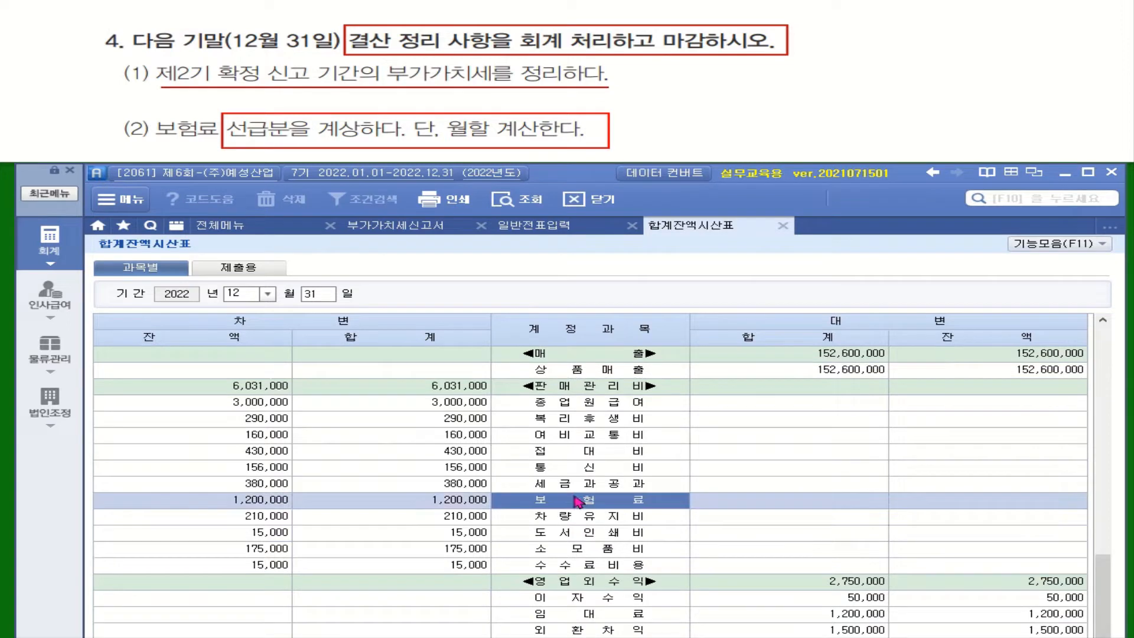
{"action": "double_click", "coordinate": [264, 503]}
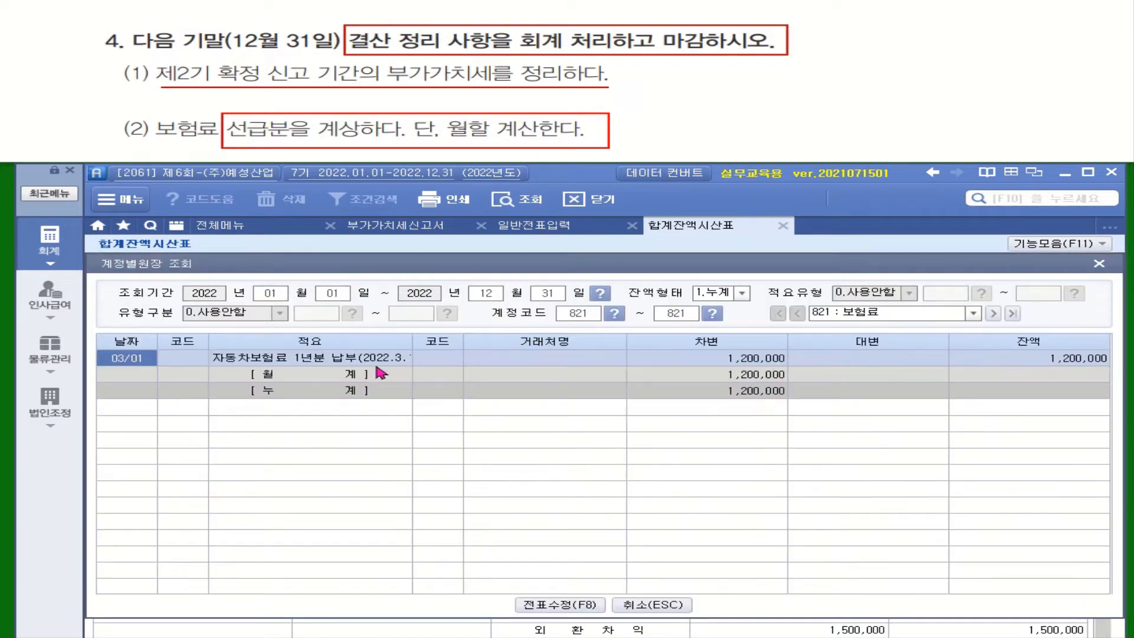
{"action": "left_click", "coordinate": [334, 364]}
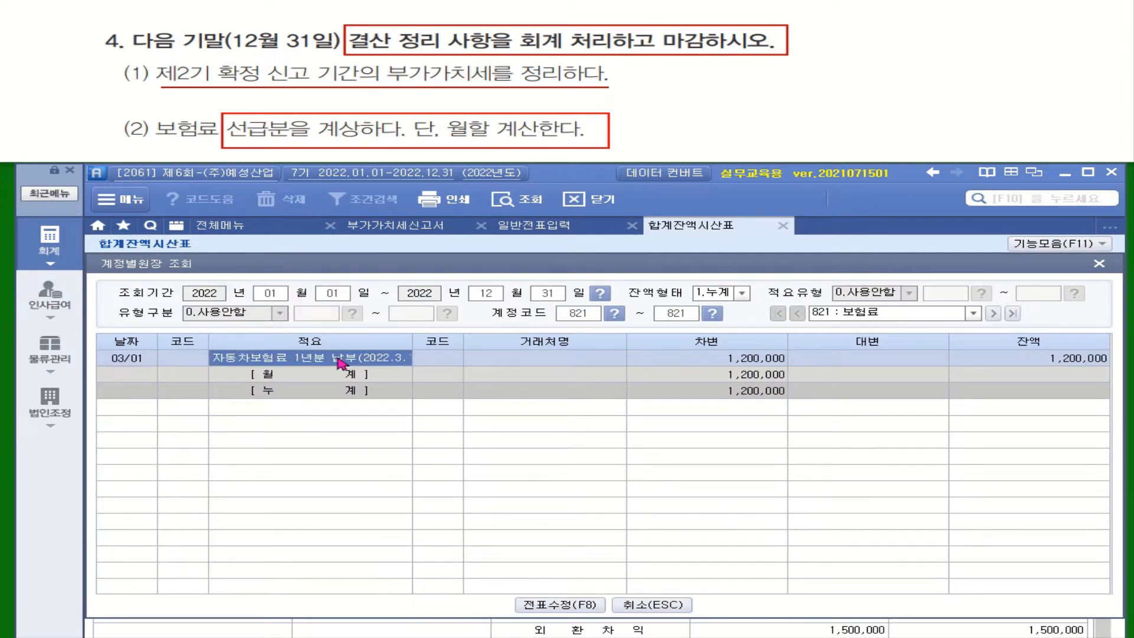
{"action": "double_click", "coordinate": [341, 362]}
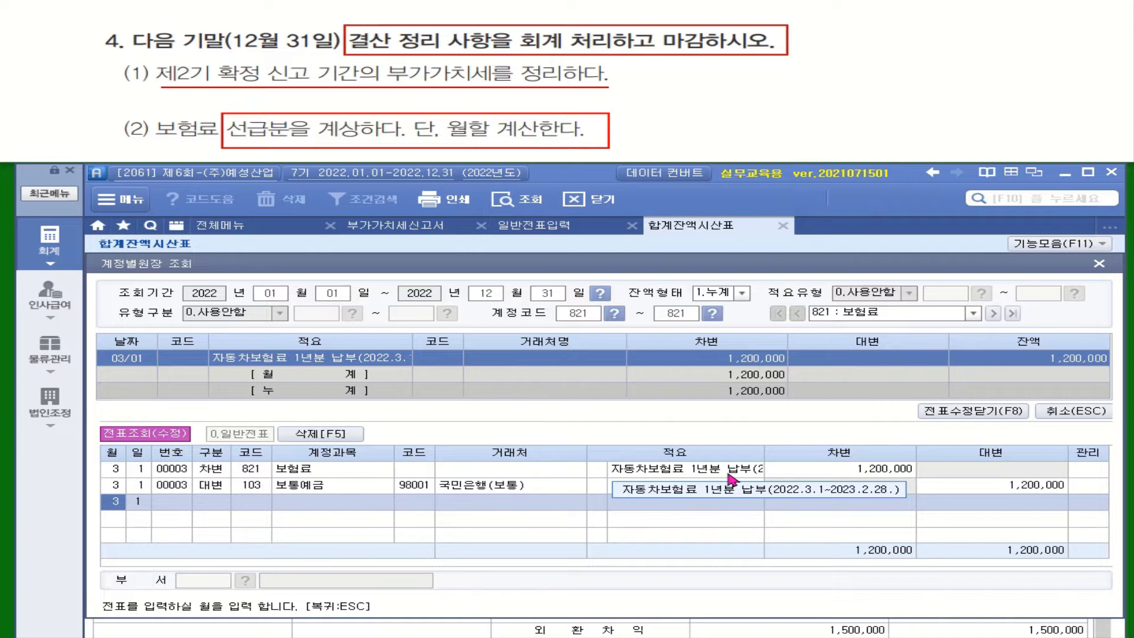
{"action": "key", "text": "Escape"}
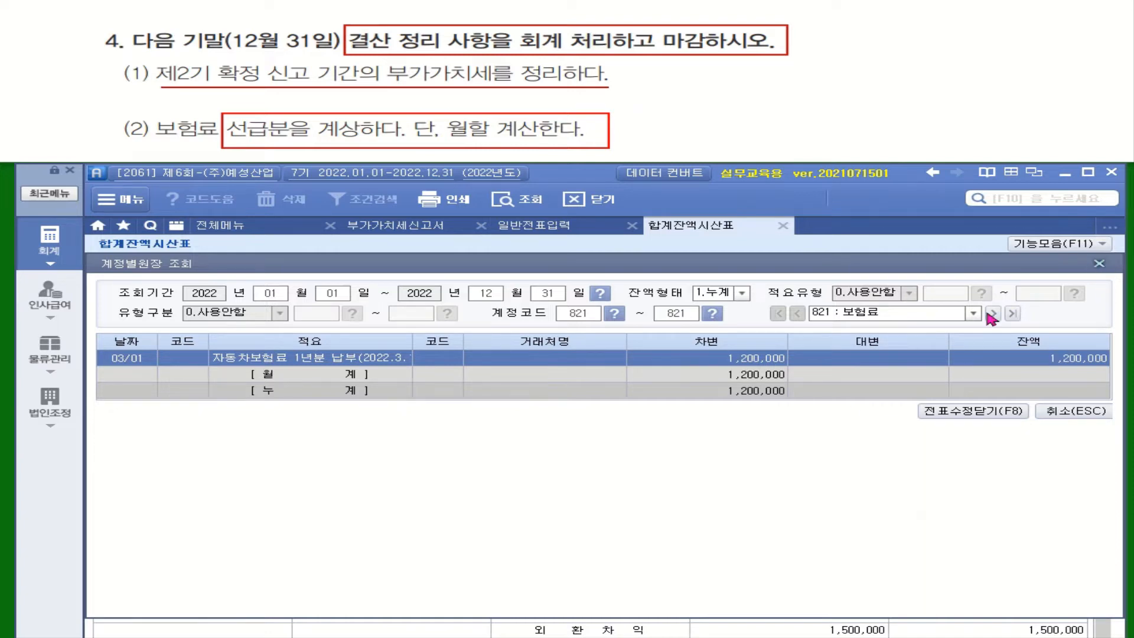
{"action": "key", "text": "Escape"}
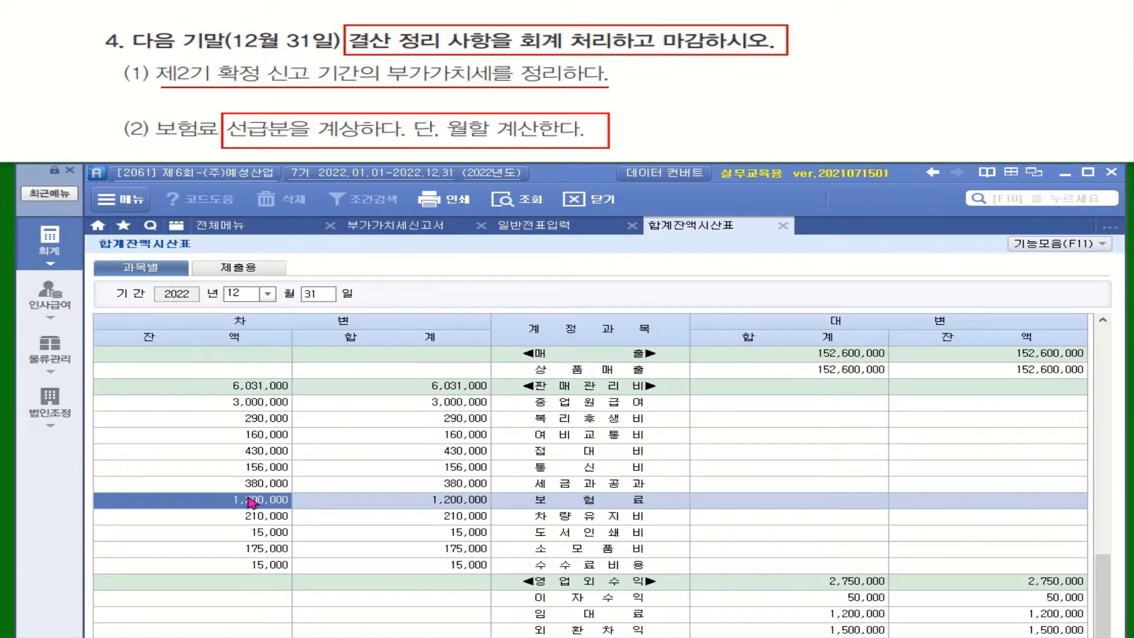
Add a debit line with account 133 선급비용 to the December 31 general vouchers
{"action": "left_click", "coordinate": [535, 226]}
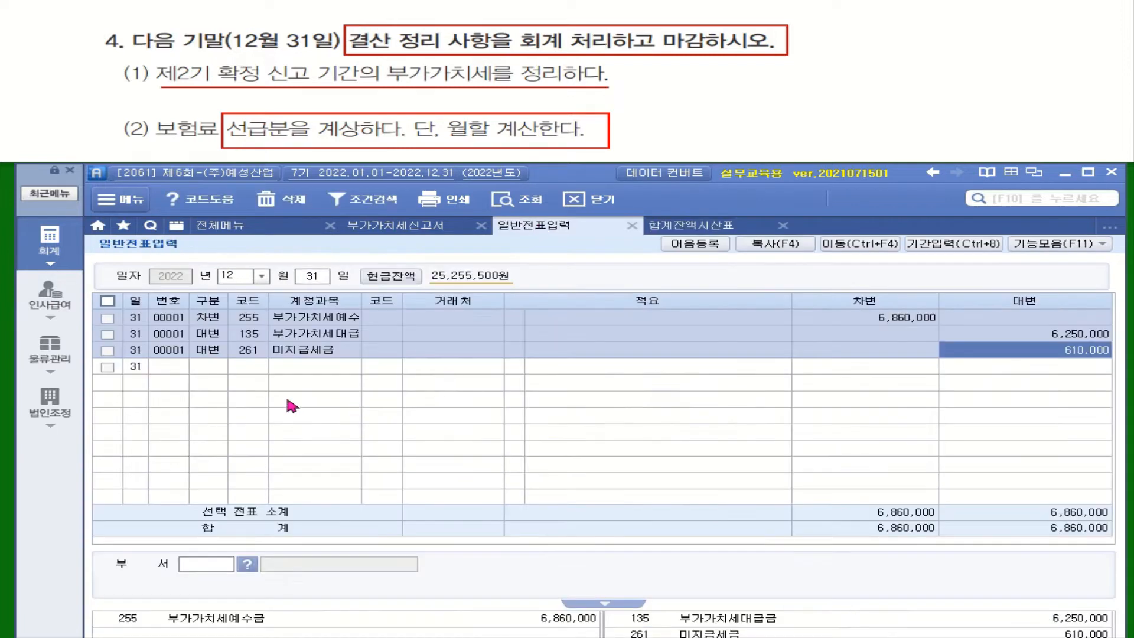
{"action": "left_click", "coordinate": [214, 367]}
{"action": "type", "text": "3"}
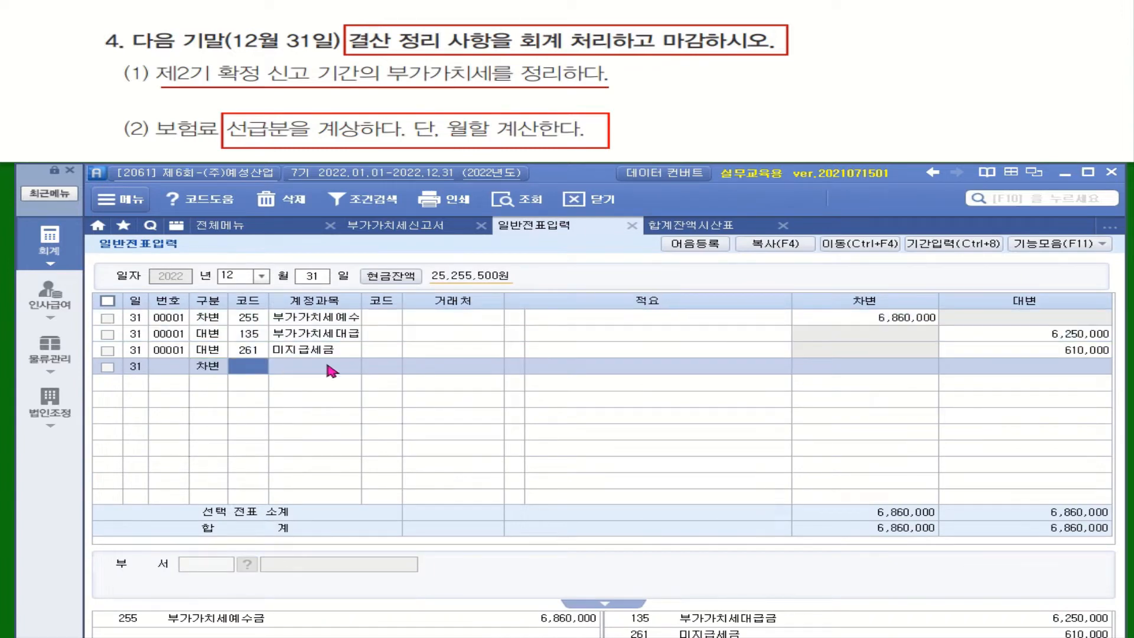
{"action": "type", "text": "선ㄱㅡㅂ"}
{"action": "key", "text": "Return"}
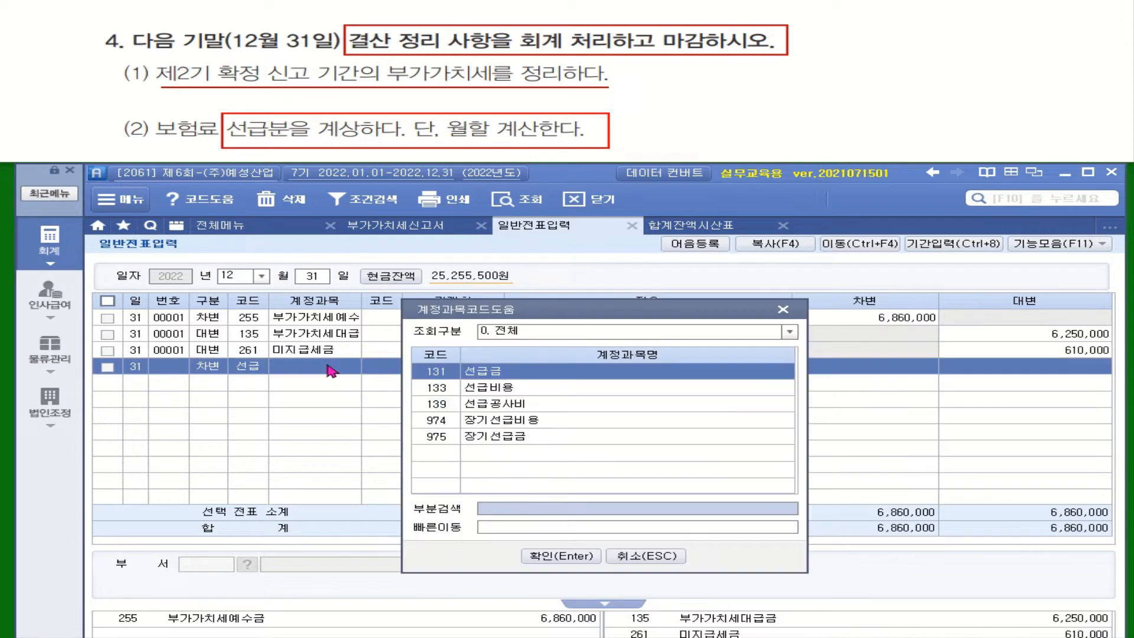
{"action": "left_click", "coordinate": [566, 388]}
{"action": "key", "text": "Return"}
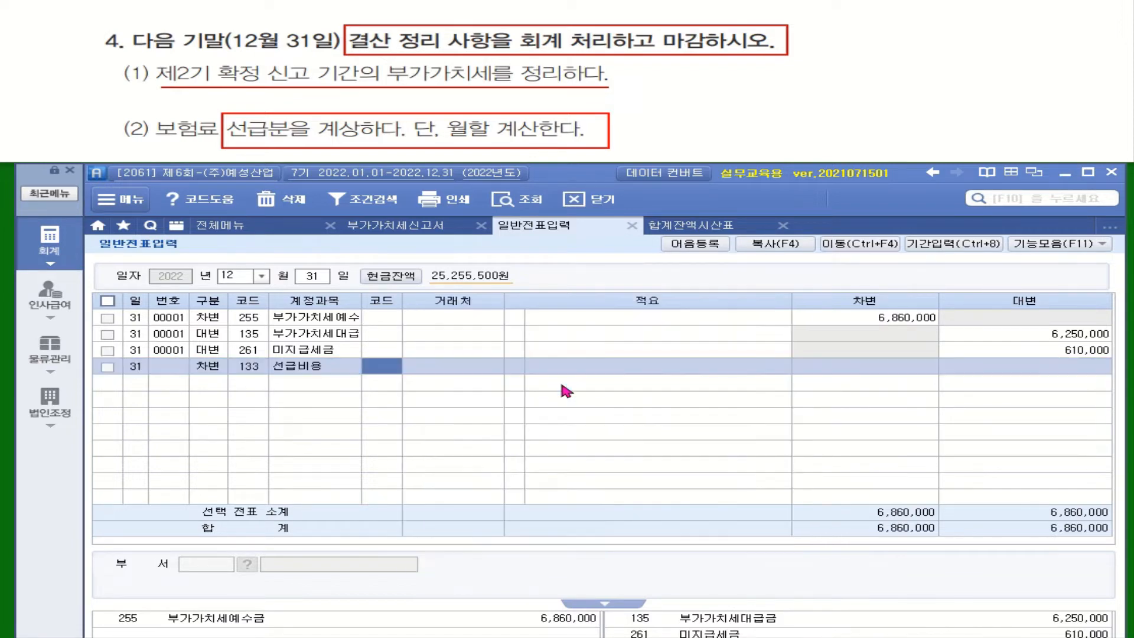
Open the calculator for the 선급비용 debit amount and enter 1,200,000 as its first value
{"action": "left_click", "coordinate": [844, 359]}
{"action": "right_click", "coordinate": [844, 360]}
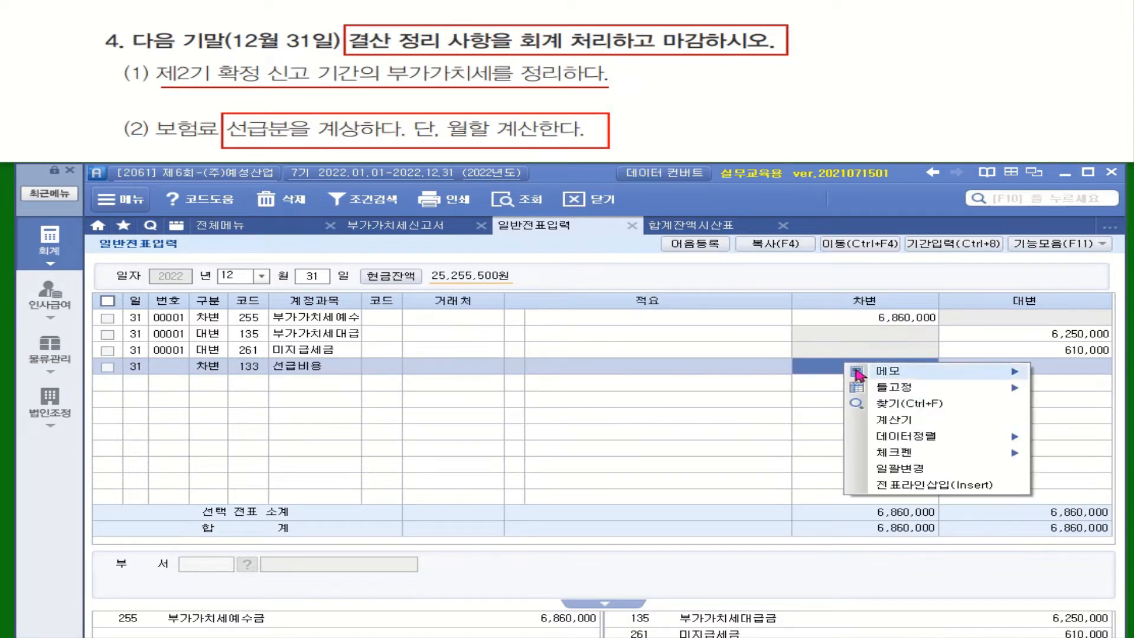
{"action": "left_click", "coordinate": [897, 421]}
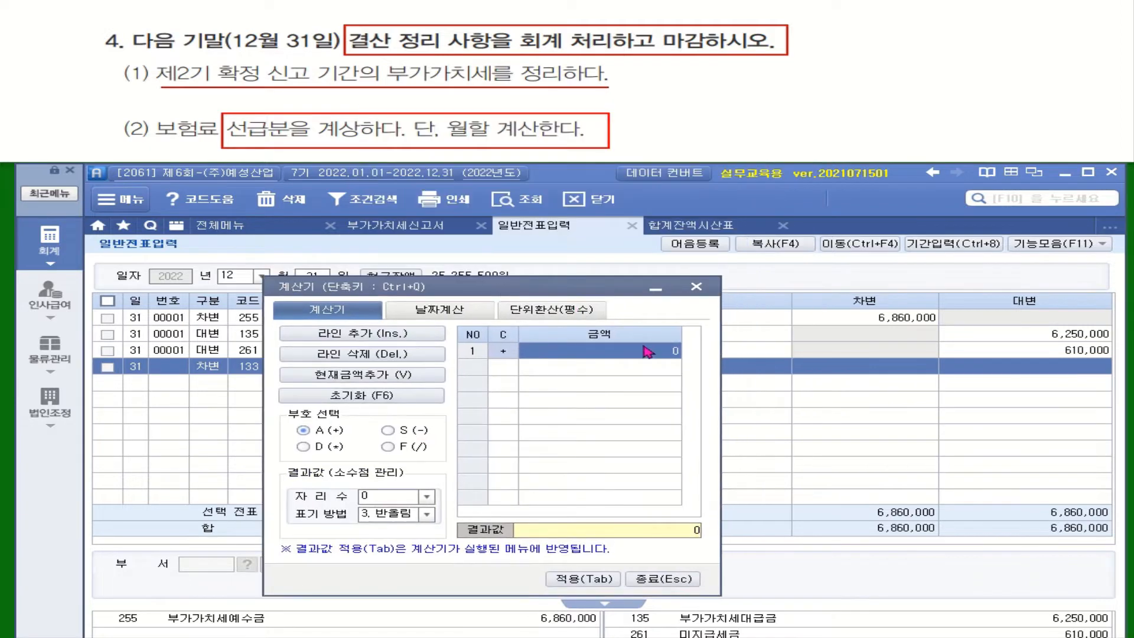
{"action": "left_click", "coordinate": [643, 349]}
{"action": "type", "text": "1,200,00"}
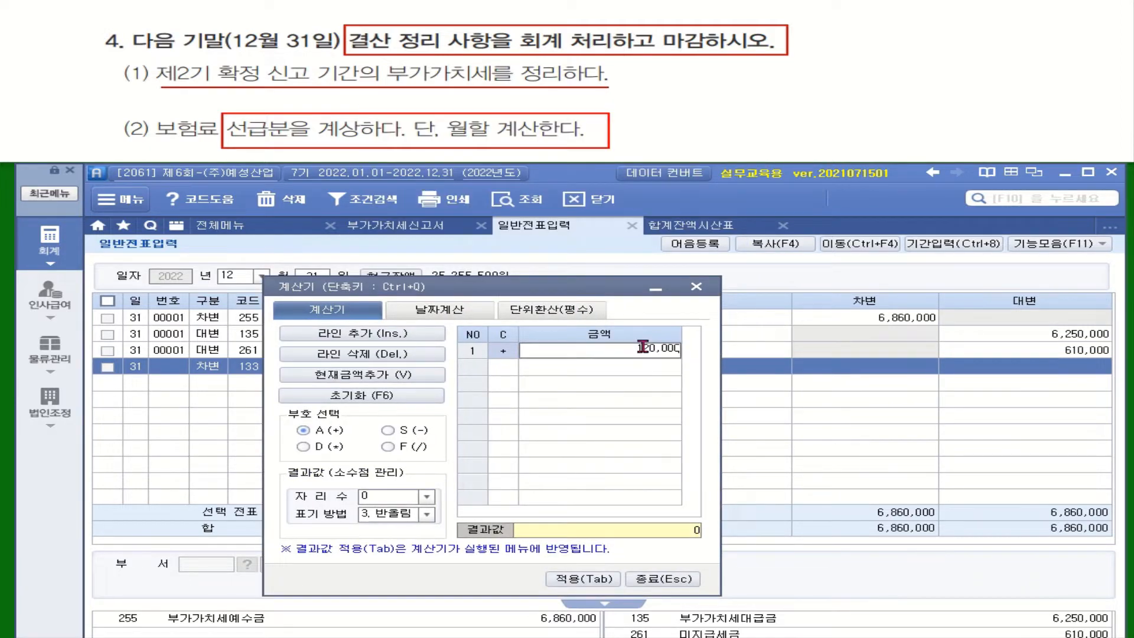
{"action": "type", "text": "0"}
{"action": "key", "text": "Return"}
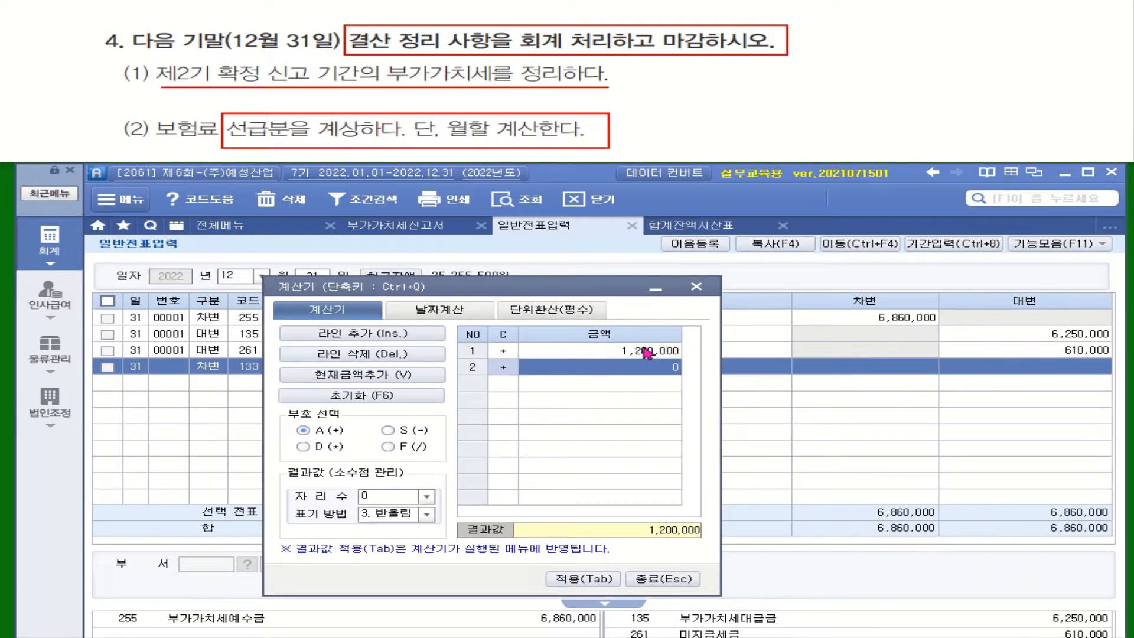
Divide the calculator amount by 12, multiply it by 2, and apply the resulting 200,000 as the 선급비용 debit amount
{"action": "left_click", "coordinate": [423, 448]}
{"action": "left_click", "coordinate": [643, 366]}
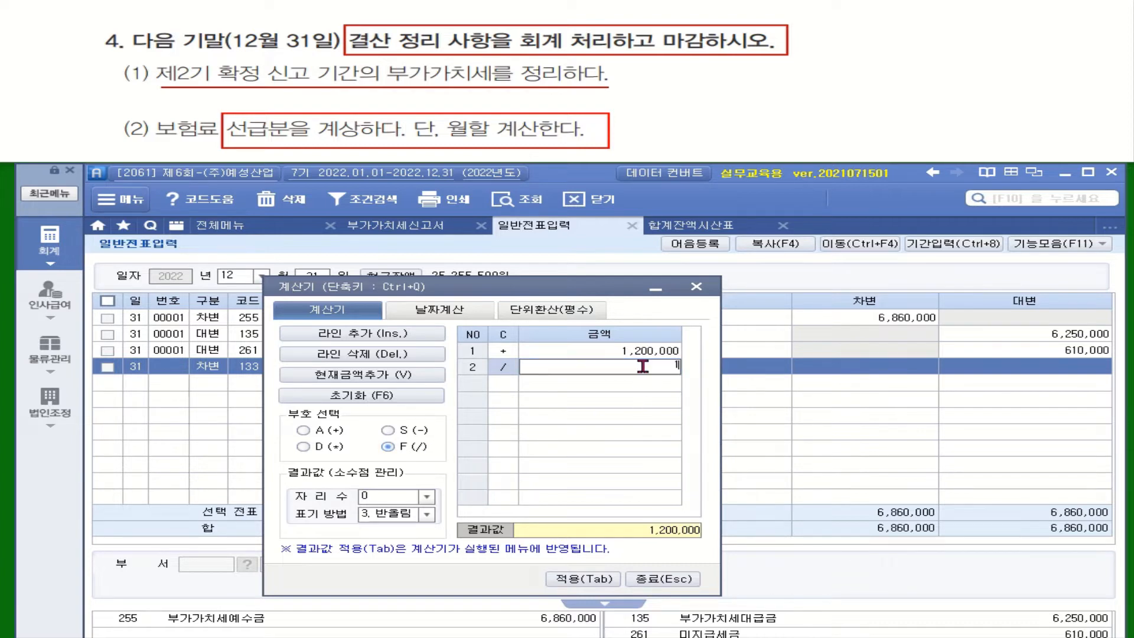
{"action": "type", "text": "12"}
{"action": "key", "text": "Return"}
{"action": "left_click", "coordinate": [323, 448]}
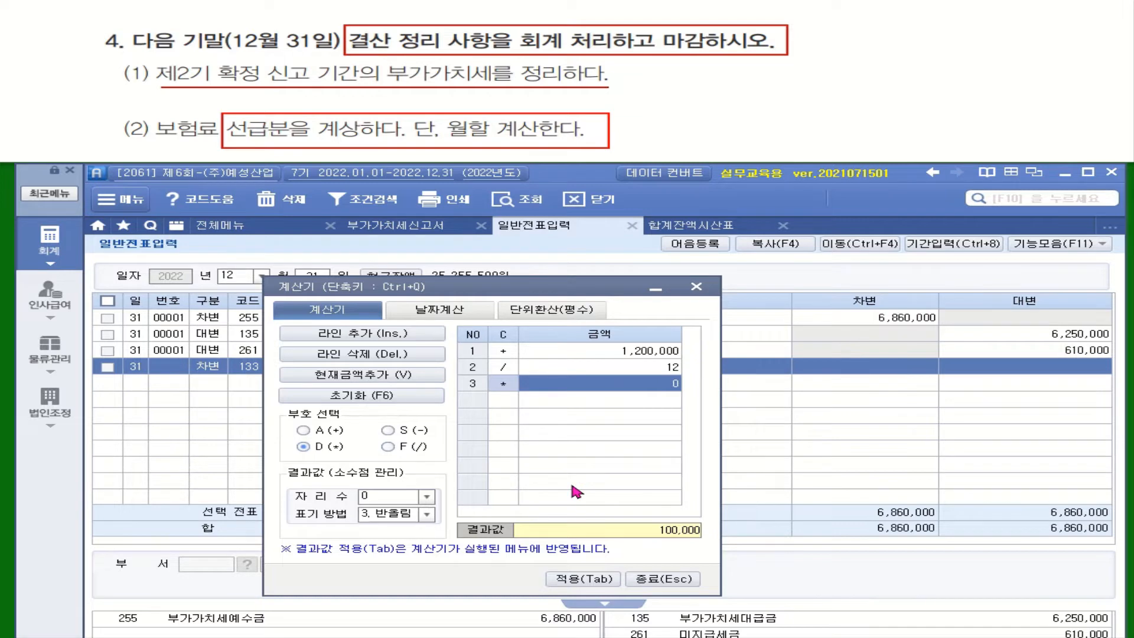
{"action": "type", "text": "2"}
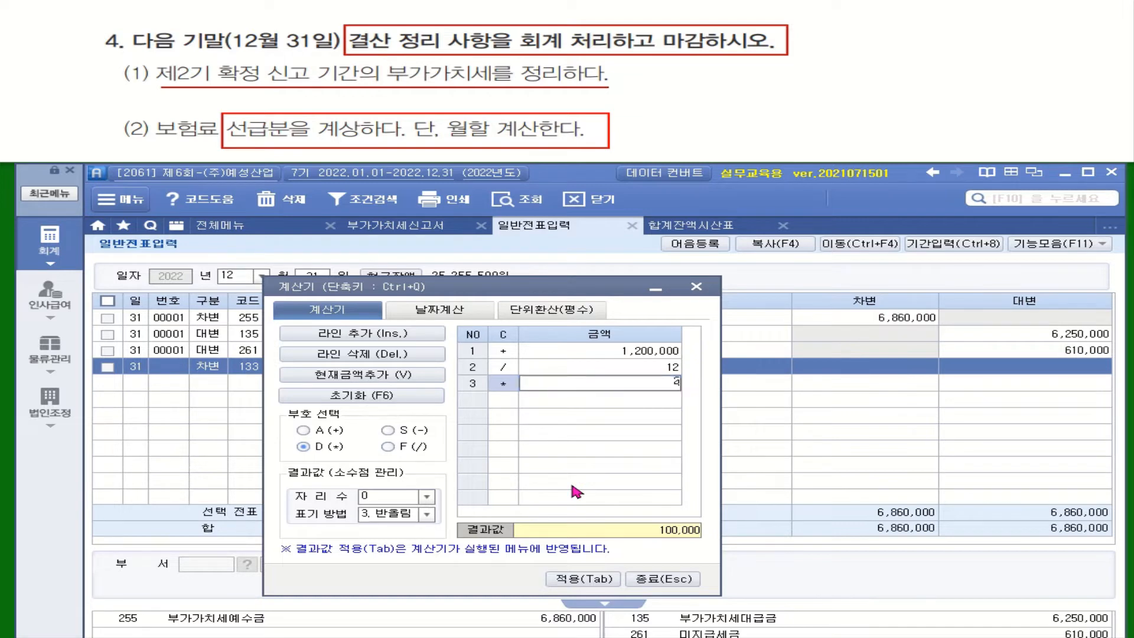
{"action": "key", "text": "Return"}
{"action": "left_click", "coordinate": [586, 578]}
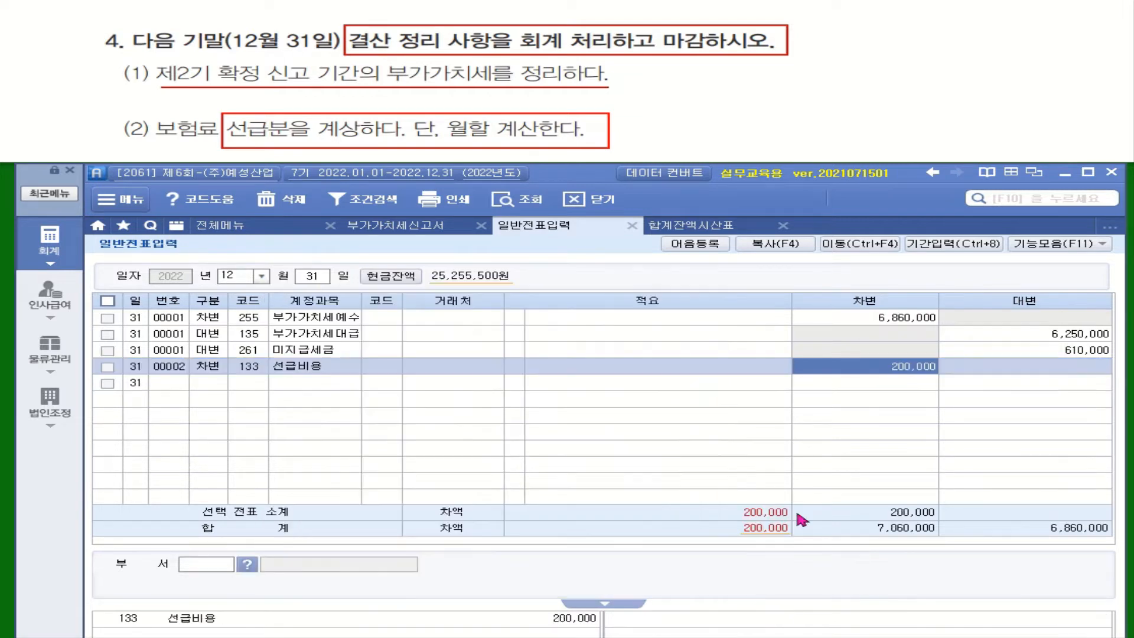
Add a credit line with account 821 보험료 to the prepaid expense voucher
{"action": "key", "text": "Return"}
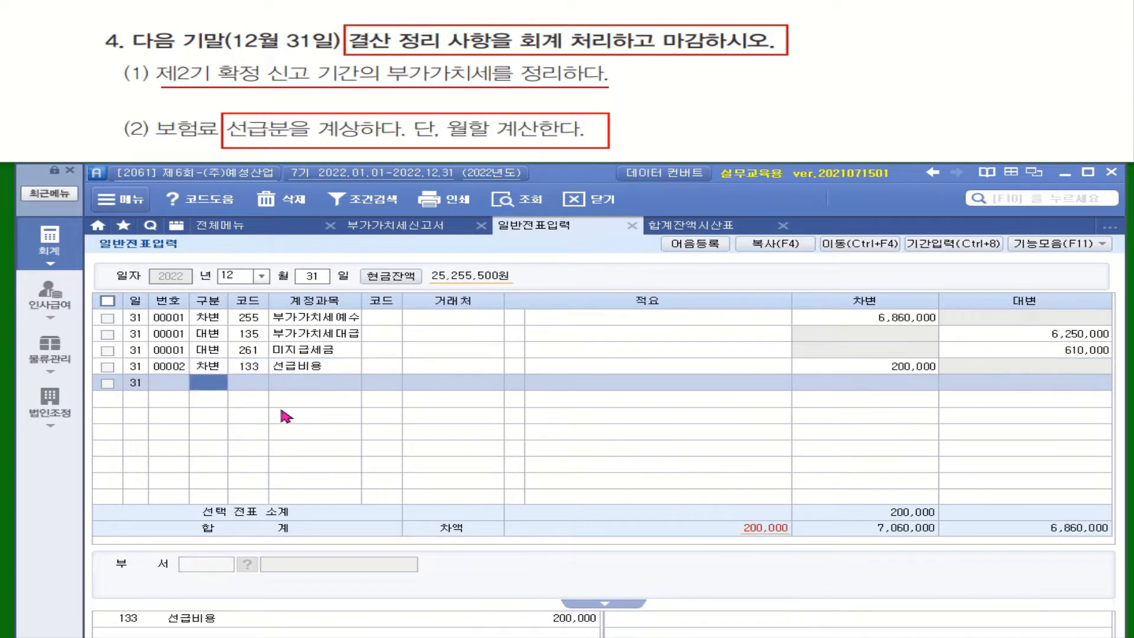
{"action": "type", "text": "4"}
{"action": "key", "text": "Return"}
{"action": "type", "text": "보험"}
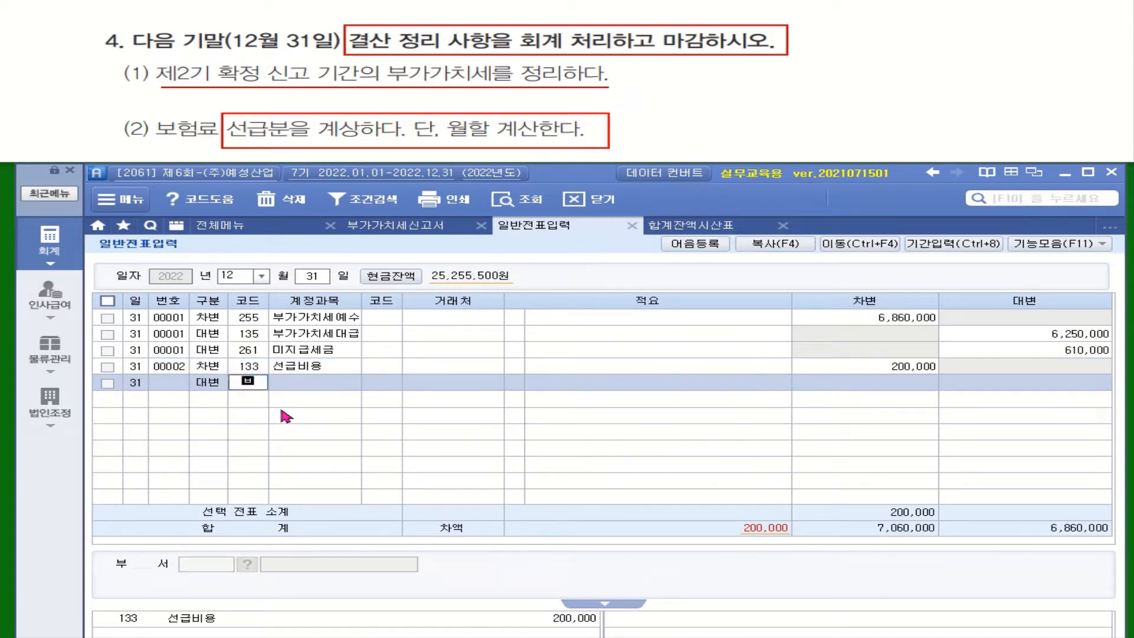
{"action": "key", "text": "Return"}
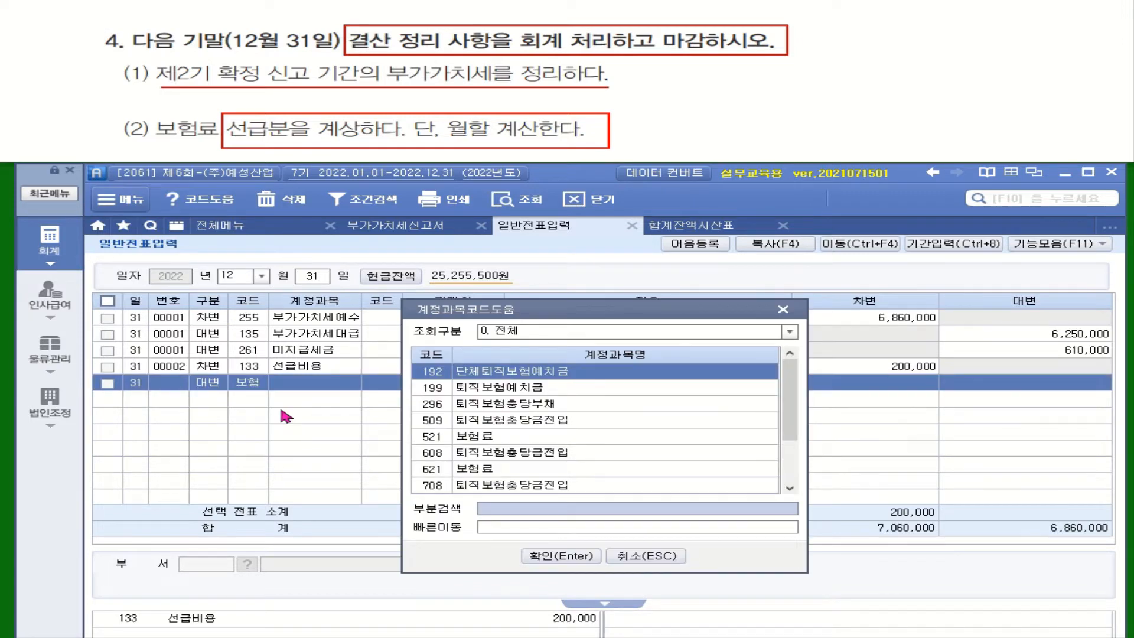
{"action": "key", "text": "Down"}
{"action": "key", "text": "Down"}
{"action": "key", "text": "Down"}
{"action": "key", "text": "Down"}
{"action": "key", "text": "Down"}
{"action": "key", "text": "Down"}
{"action": "key", "text": "Down"}
{"action": "key", "text": "Down"}
{"action": "key", "text": "Down"}
{"action": "key", "text": "Down"}
{"action": "key", "text": "Up"}
{"action": "key", "text": "Return"}
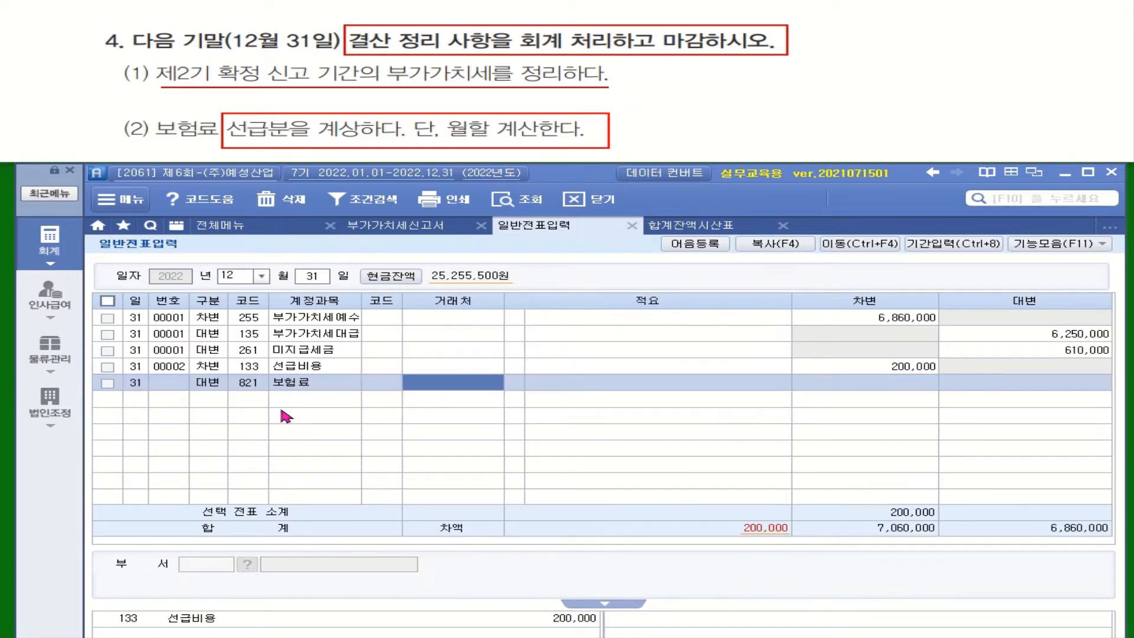
Enter 200,000 as the credit amount for 보험료
{"action": "key", "text": "Return"}
{"action": "key", "text": "Return"}
{"action": "type", "text": "2000000"}
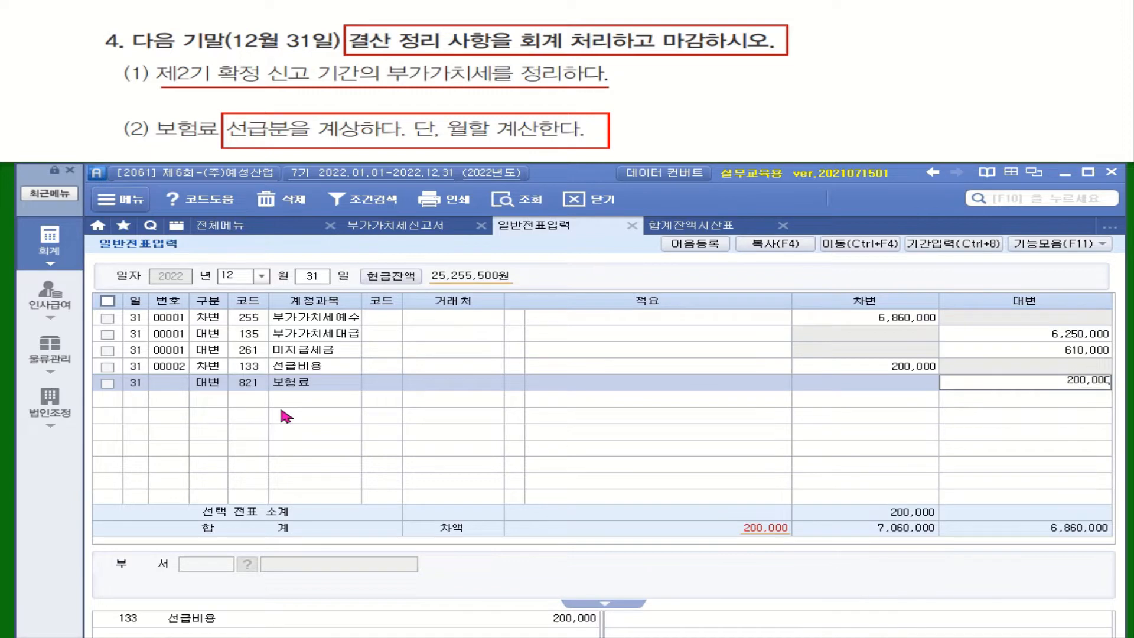
{"action": "key", "text": "Return"}
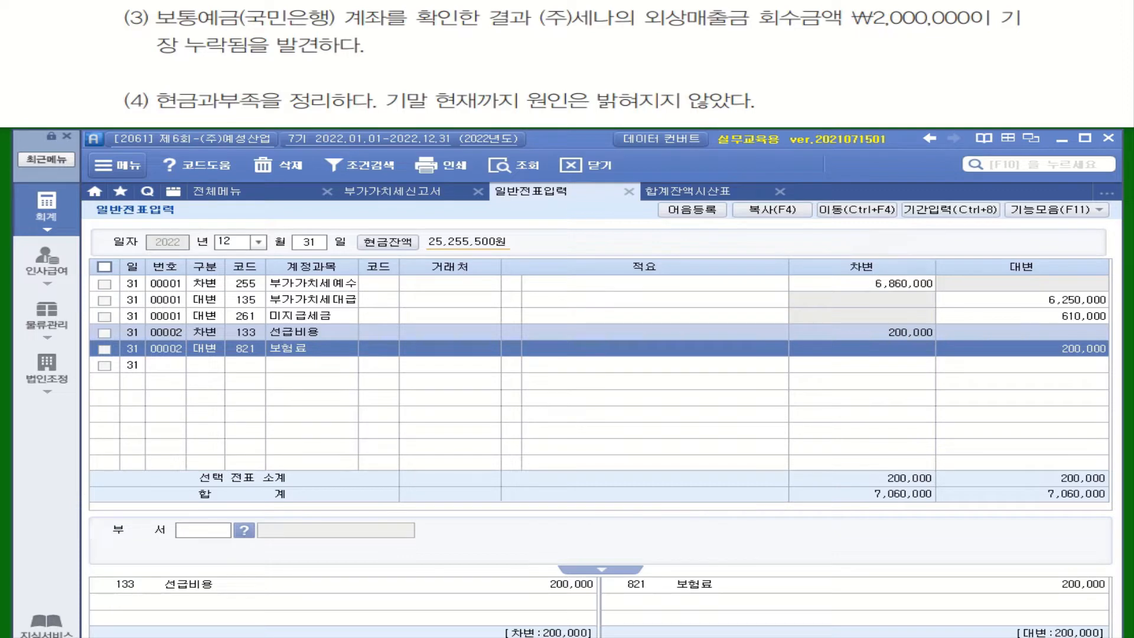
Start a new December 31 voucher with a debit line for account 103 보통예금
{"action": "left_click", "coordinate": [210, 367]}
{"action": "key", "text": "3"}
{"action": "key", "text": "Return"}
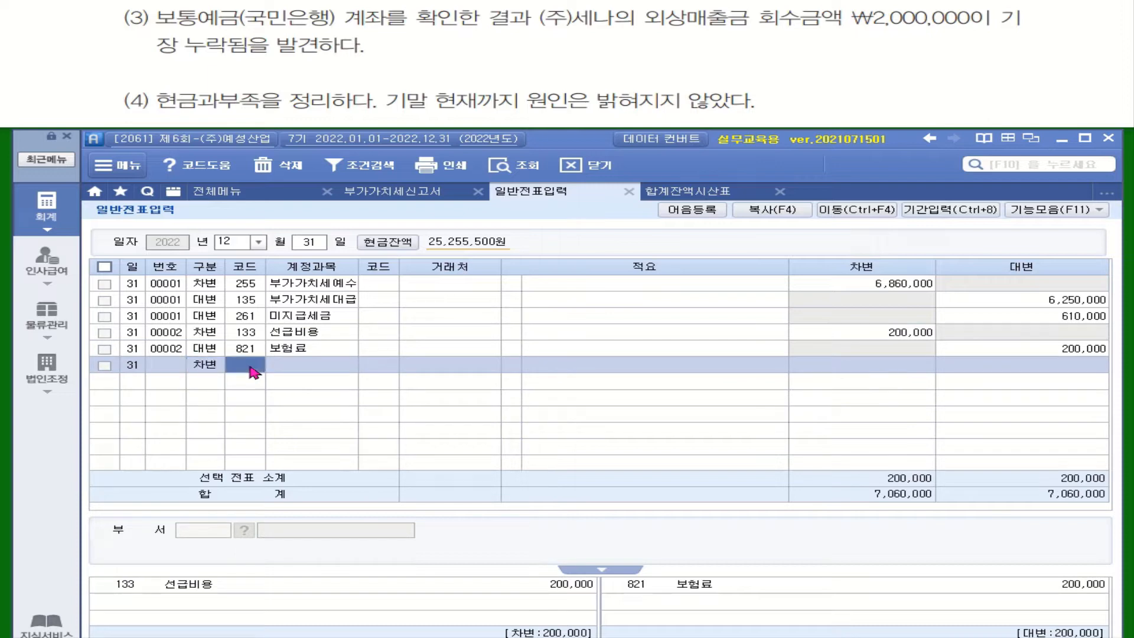
{"action": "left_click", "coordinate": [253, 371]}
{"action": "type", "text": "103"}
{"action": "key", "text": "Return"}
Set 국민은행(보통) as the counterparty of the 보통예금 line and enter 2,000,000 as its debit amount
{"action": "type", "text": "국"}
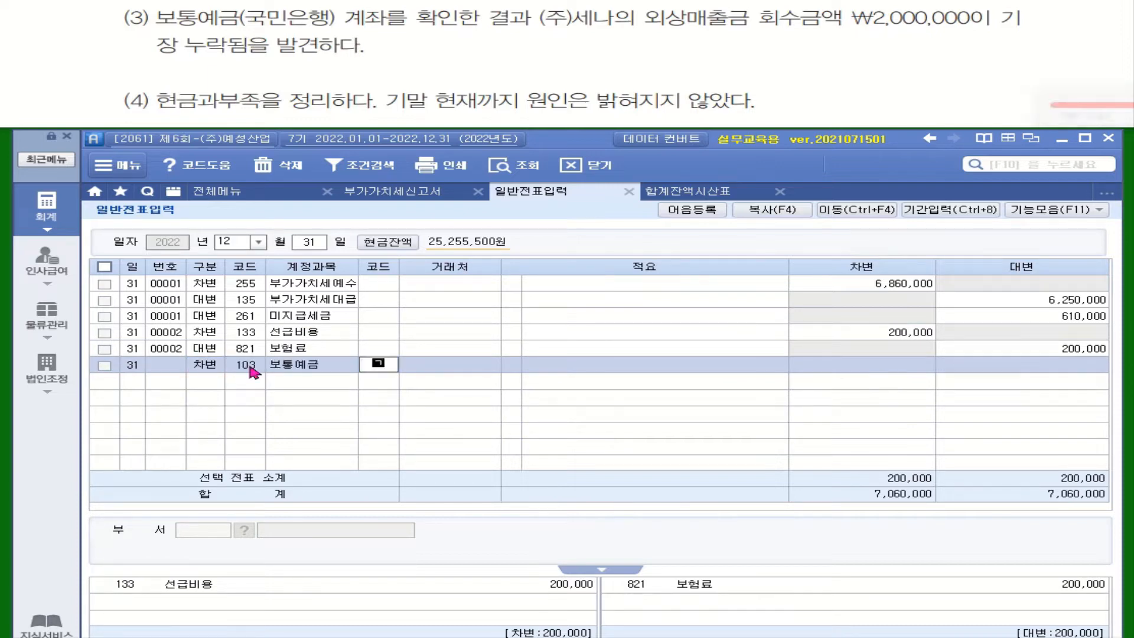
{"action": "type", "text": "민"}
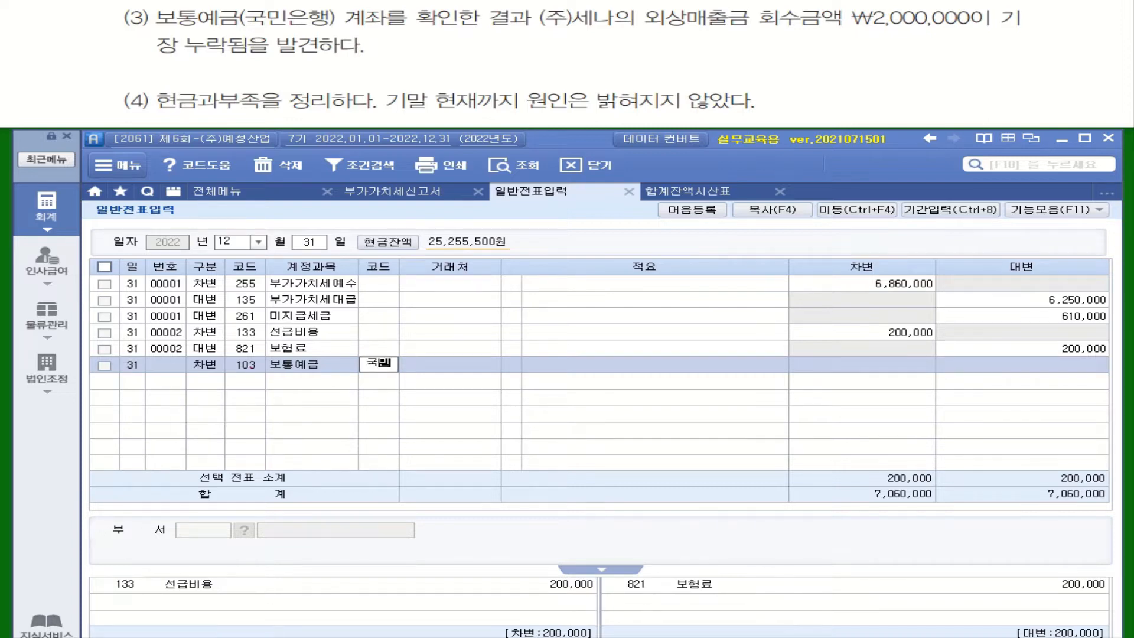
{"action": "key", "text": "Return"}
{"action": "key", "text": "Return"}
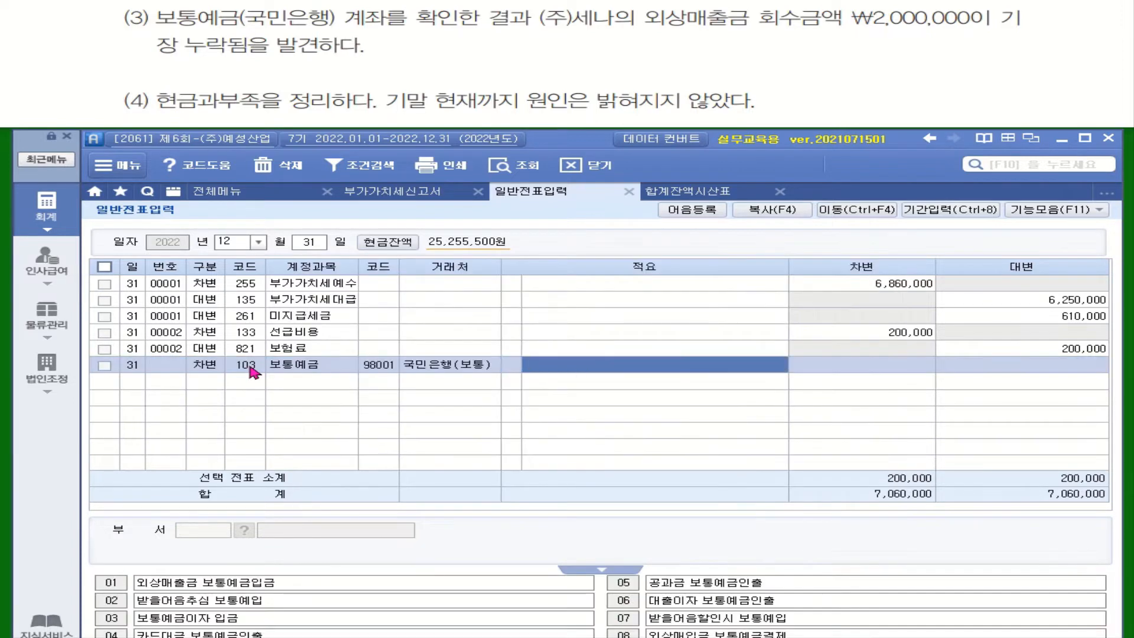
{"action": "key", "text": "Return"}
{"action": "type", "text": "2000000"}
{"action": "key", "text": "Return"}
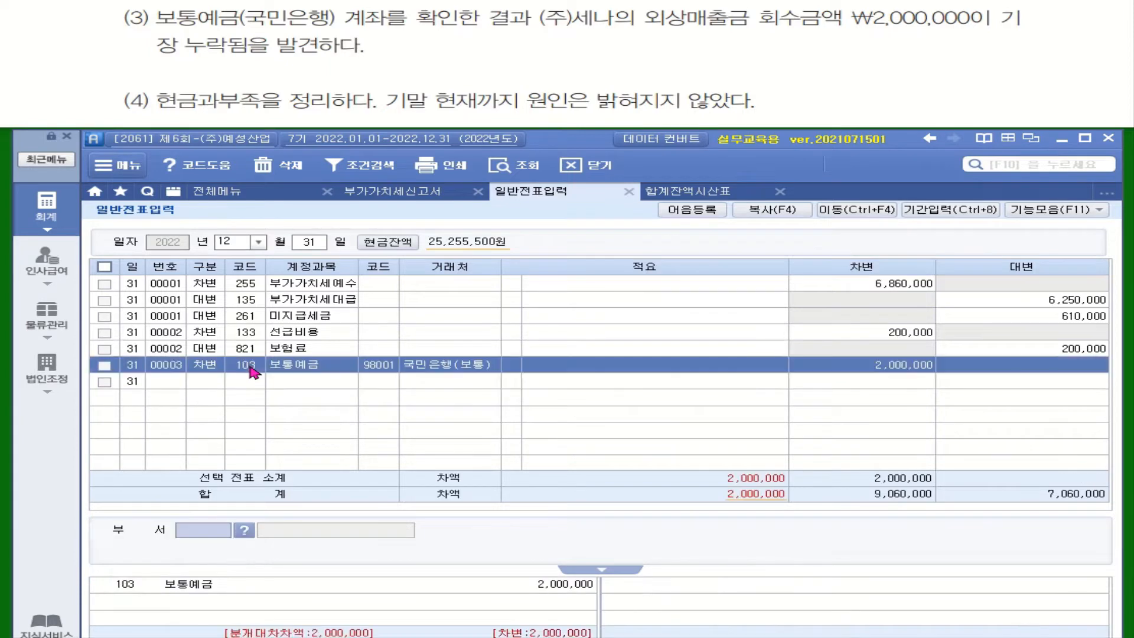
Add a credit line with account 108 외상매출금, counterparty (주)세나 and amount 2,000,000
{"action": "type", "text": "4"}
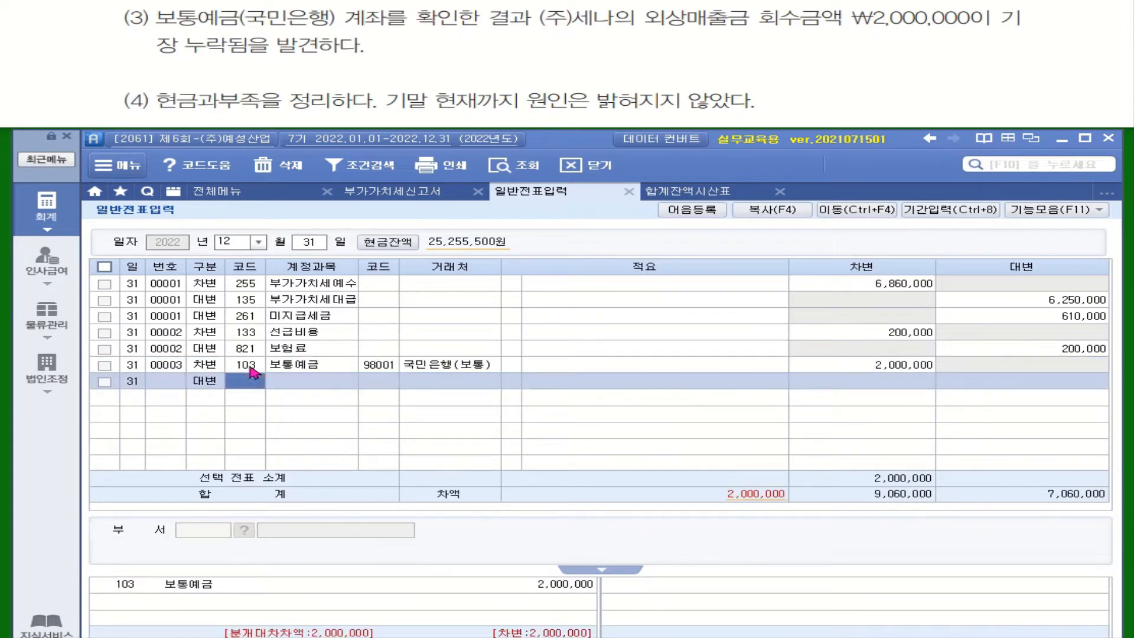
{"action": "type", "text": "108"}
{"action": "key", "text": "Return"}
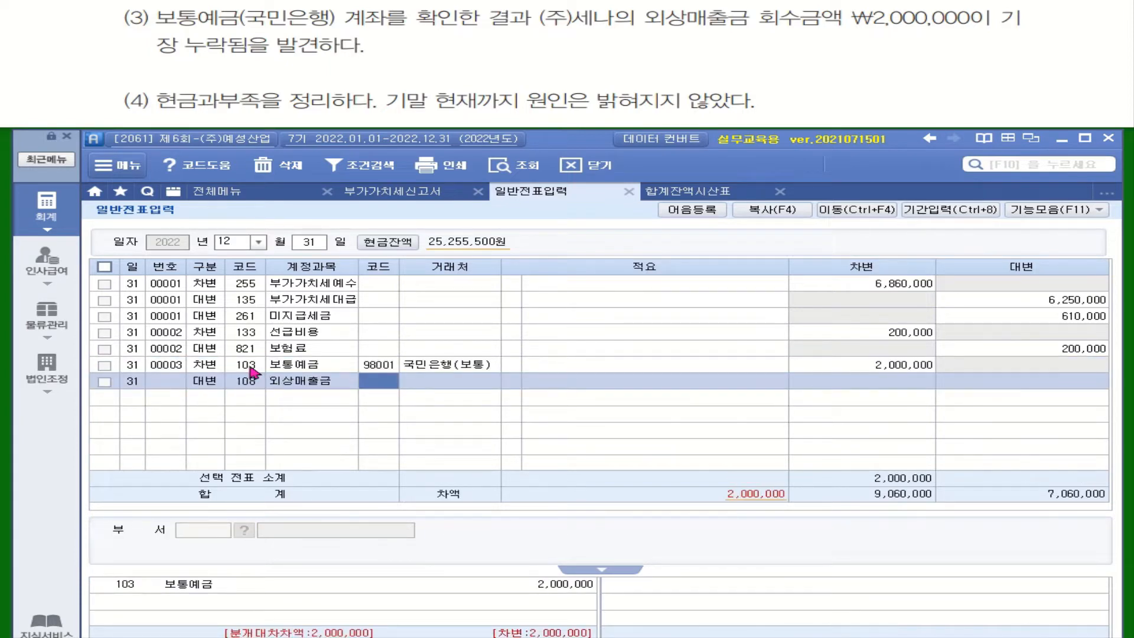
{"action": "type", "text": "세나"}
{"action": "key", "text": "Return"}
{"action": "key", "text": "Return"}
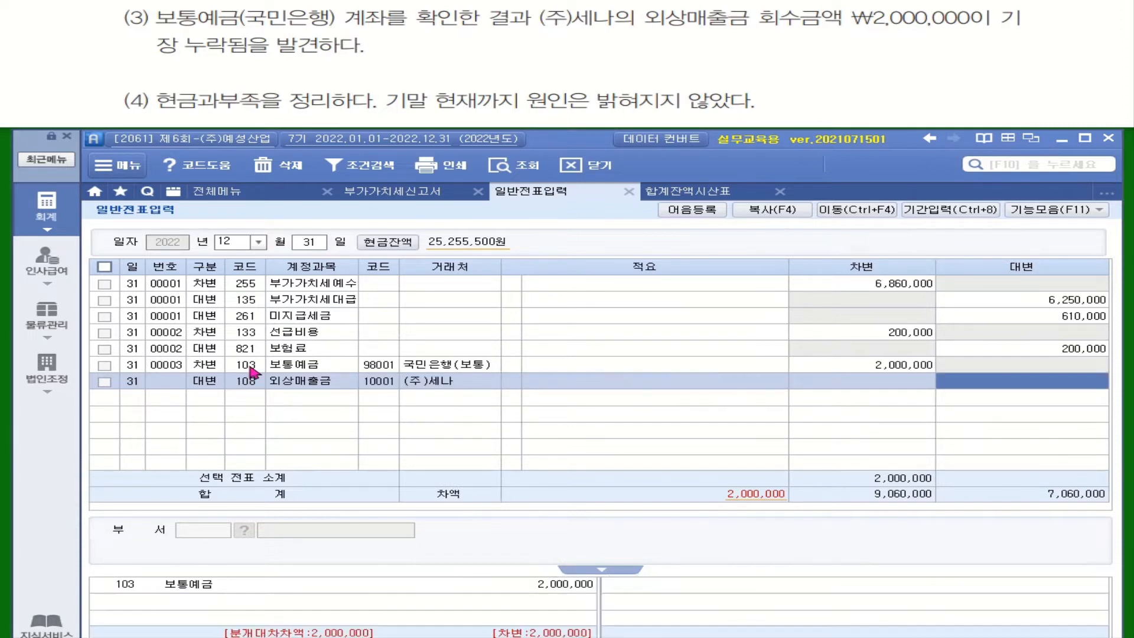
{"action": "key", "text": "Return"}
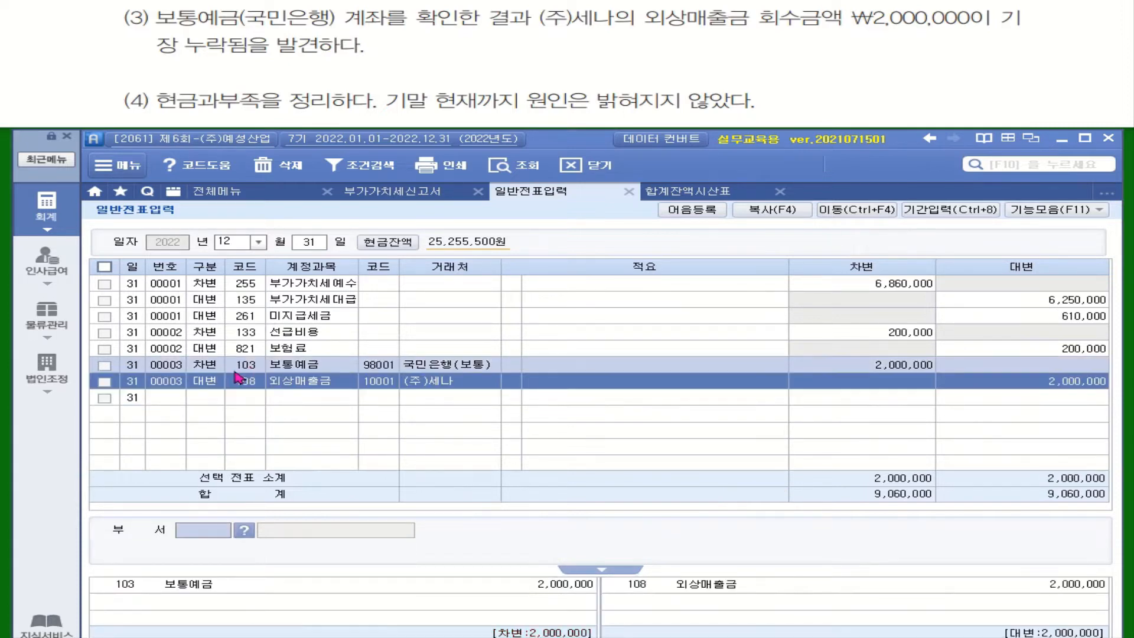
{"action": "left_click", "coordinate": [247, 383]}
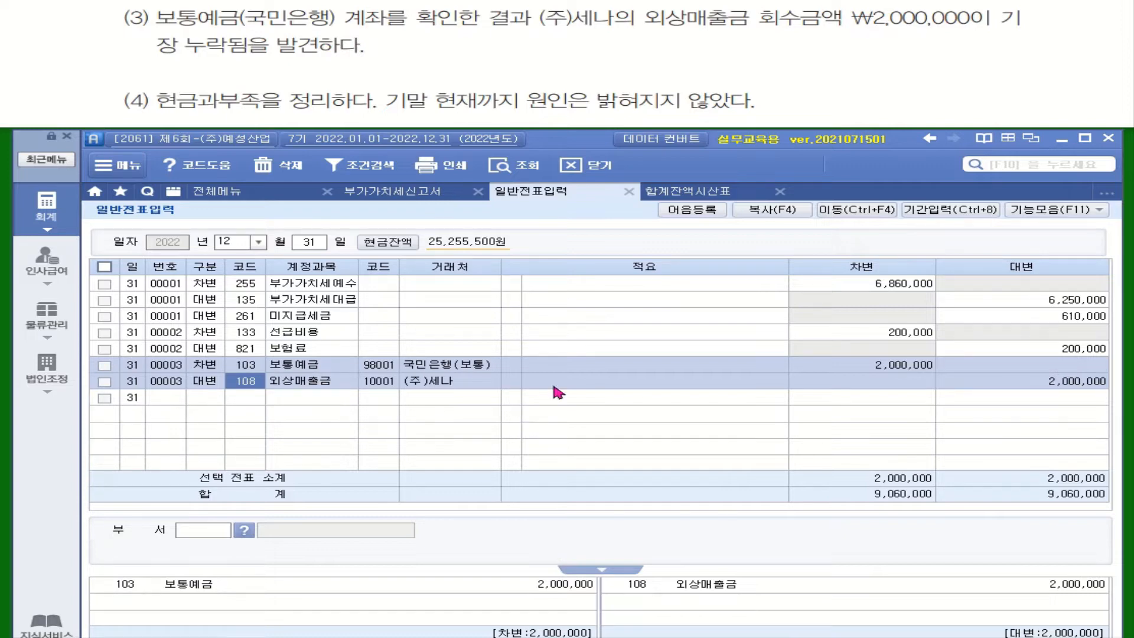
Refresh the December 31 trial balance (합계잔액시산표) and check the debit balance of 현금과부족
{"action": "left_click", "coordinate": [688, 194]}
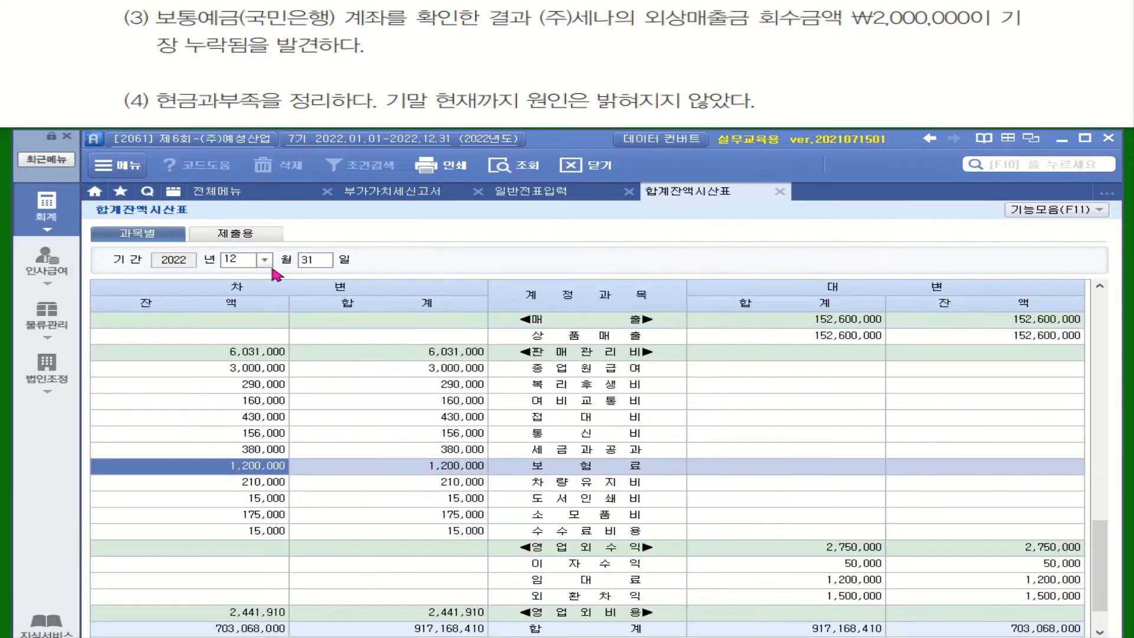
{"action": "left_click", "coordinate": [509, 165]}
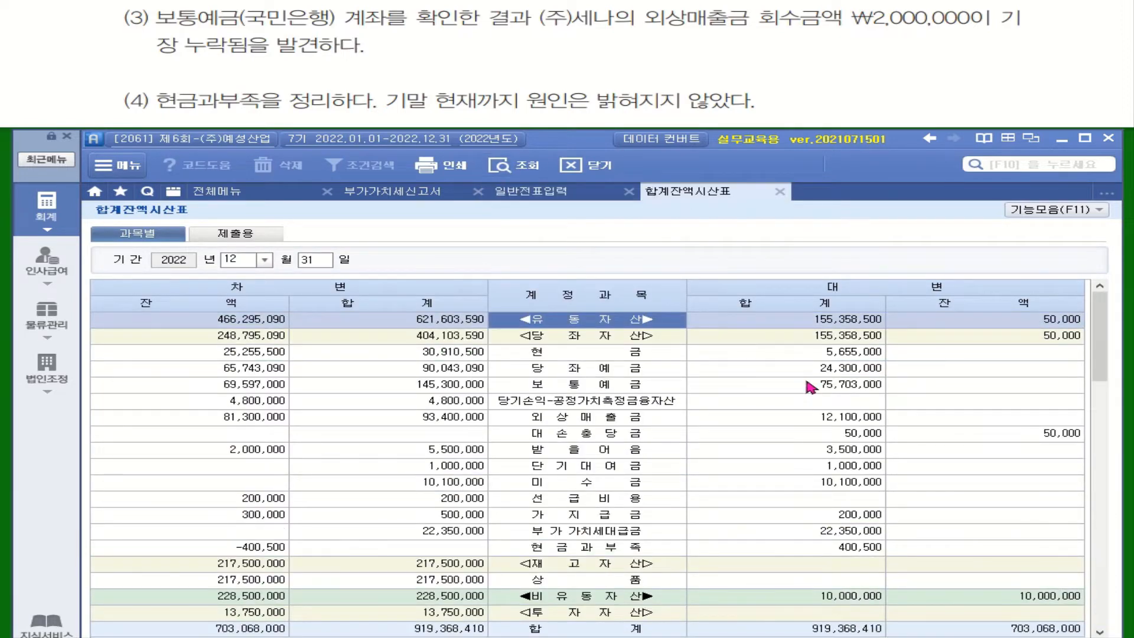
{"action": "left_click", "coordinate": [519, 550]}
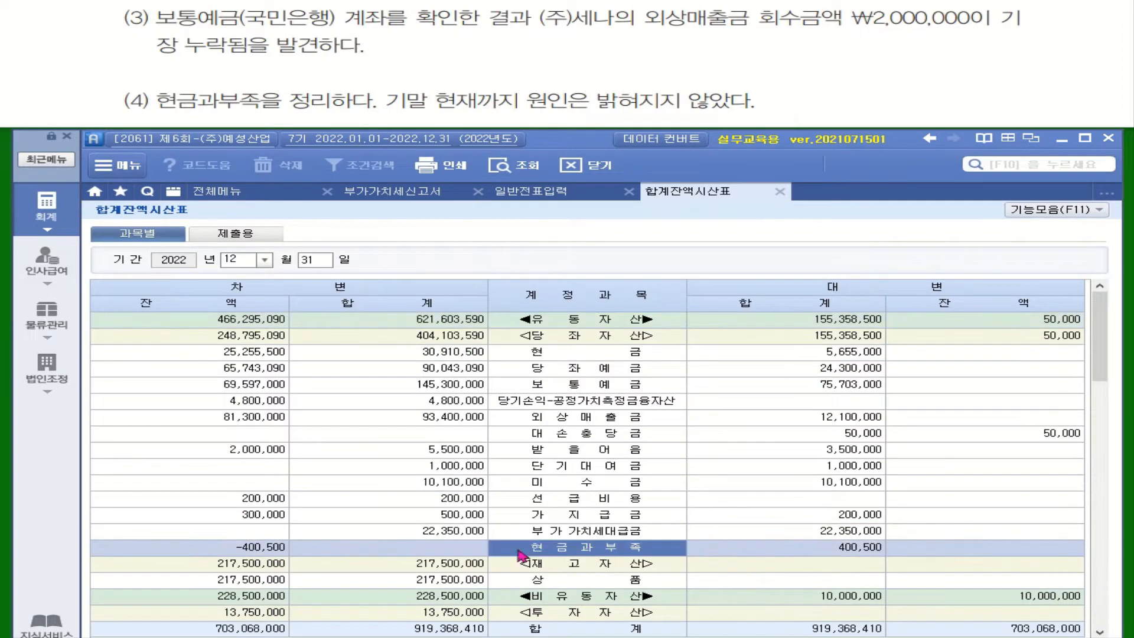
{"action": "left_click", "coordinate": [260, 550]}
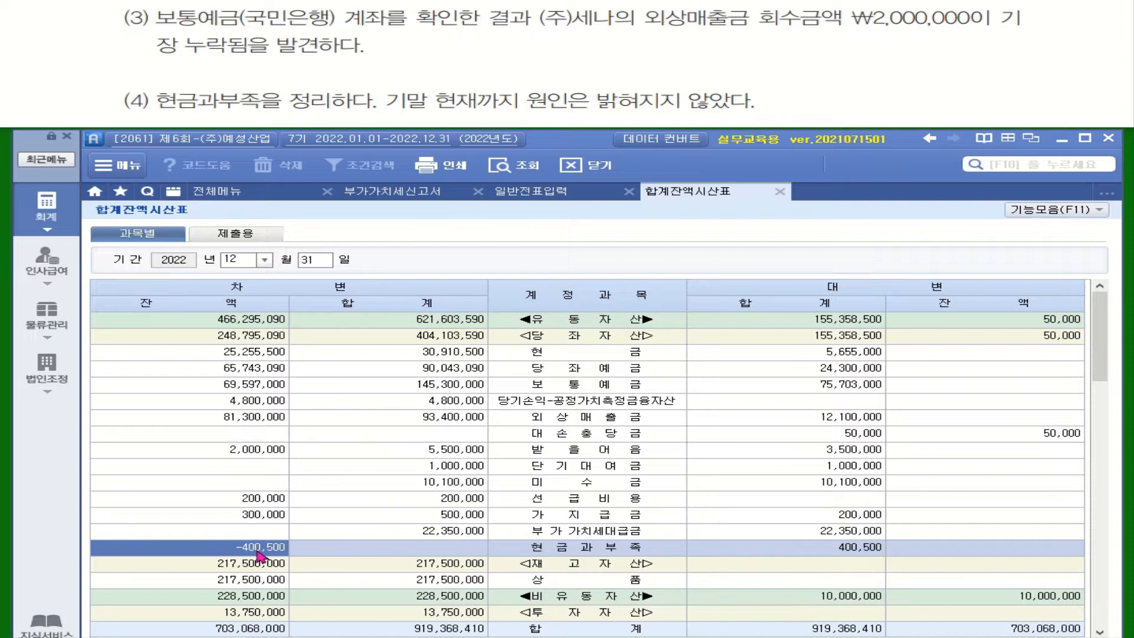
Start a new December 31 general voucher with a debit line for account 141 현금과부족
{"action": "left_click", "coordinate": [564, 191]}
{"action": "left_click", "coordinate": [221, 399]}
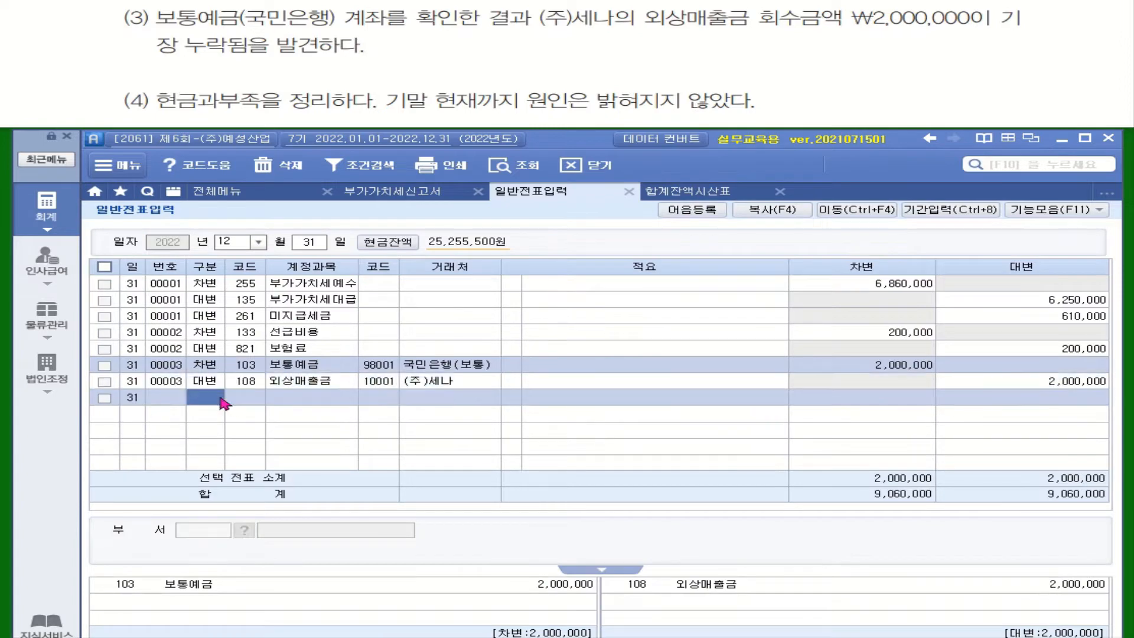
{"action": "type", "text": "3"}
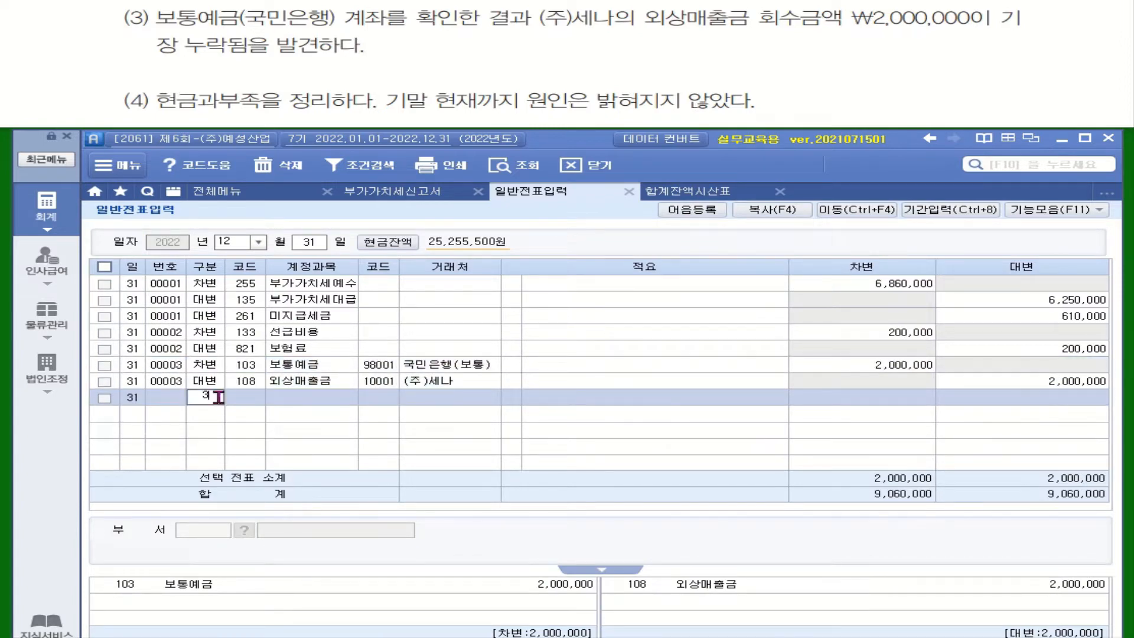
{"action": "key", "text": "Return"}
{"action": "type", "text": "혀"}
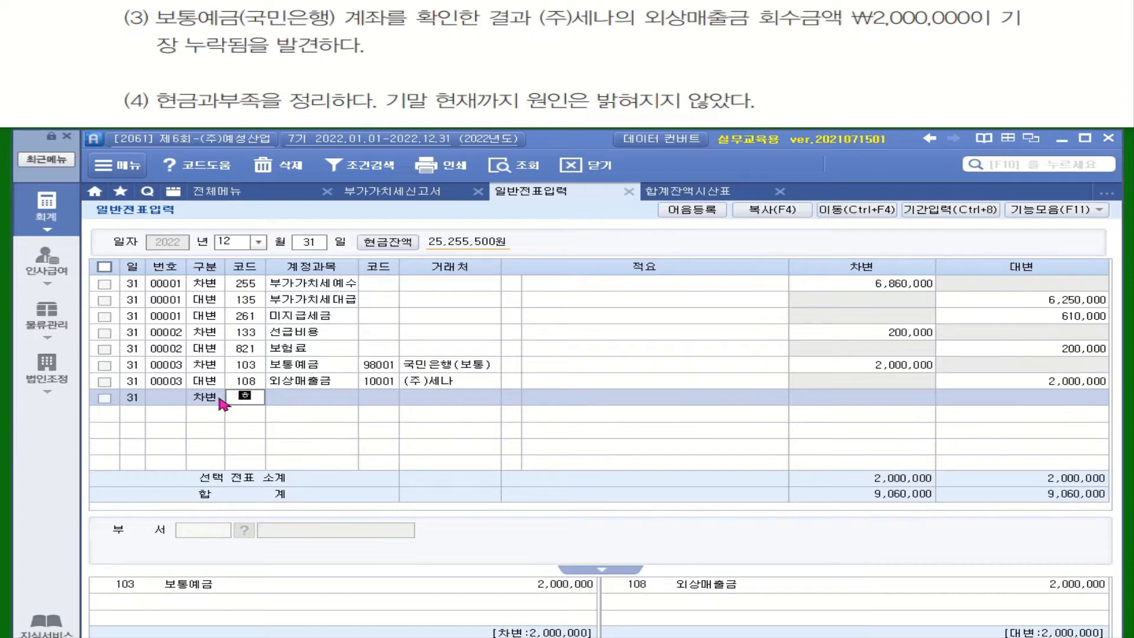
{"action": "type", "text": "ㄴㄱㅡㅁ"}
{"action": "key", "text": "Return"}
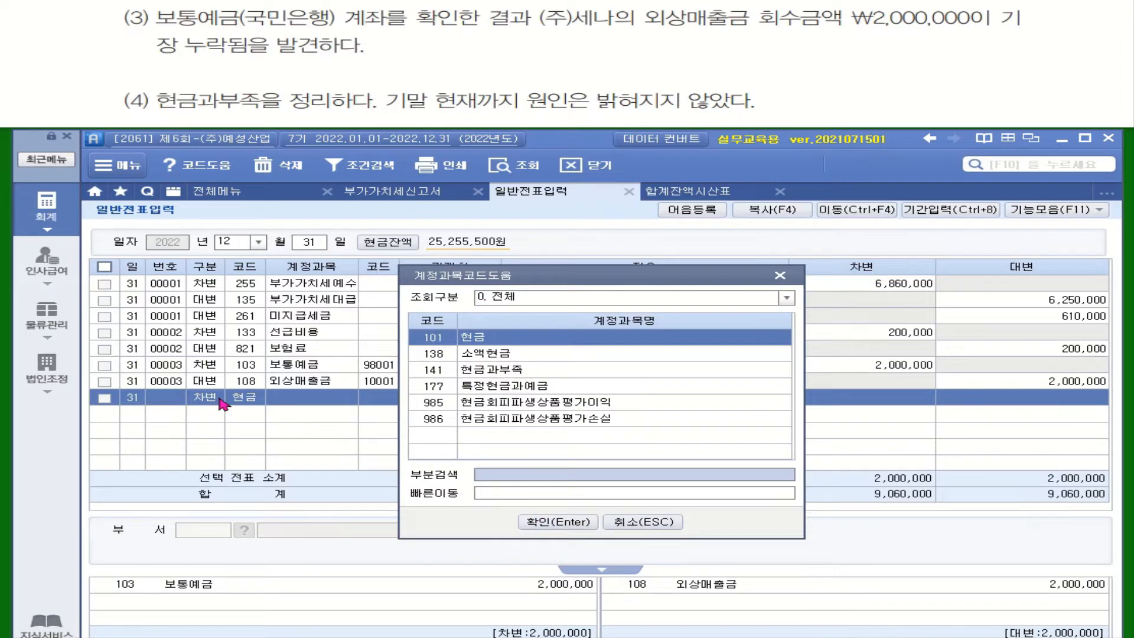
{"action": "key", "text": "Down"}
{"action": "key", "text": "Down"}
{"action": "key", "text": "Return"}
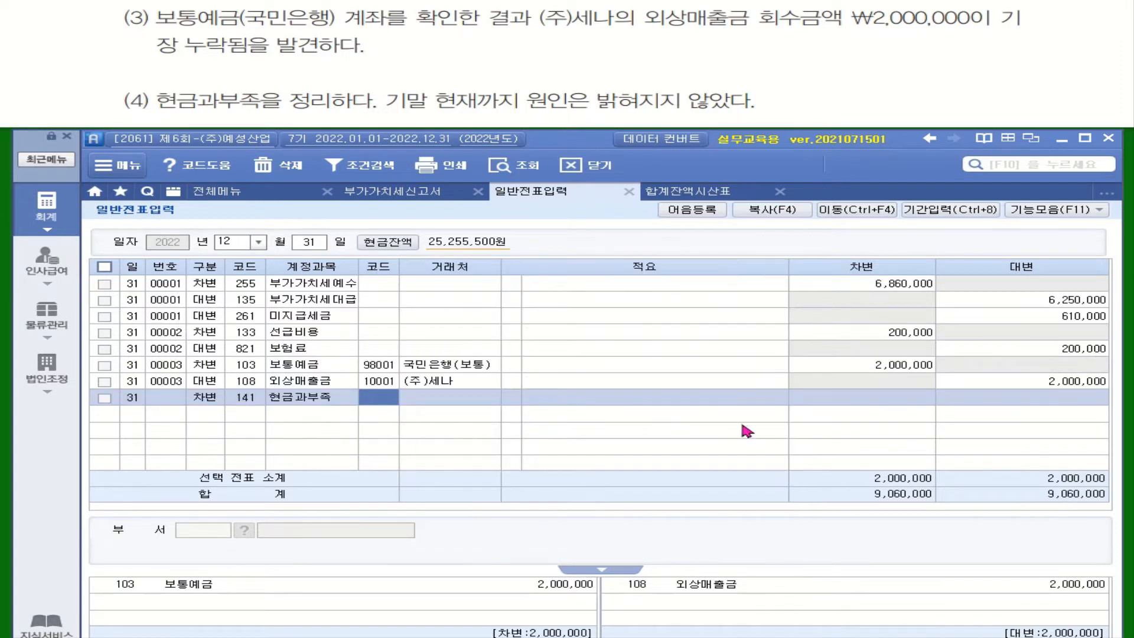
Enter a positive 400,500 as the debit amount of the 현금과부족 line
{"action": "left_click", "coordinate": [903, 402]}
{"action": "type", "text": "-400500"}
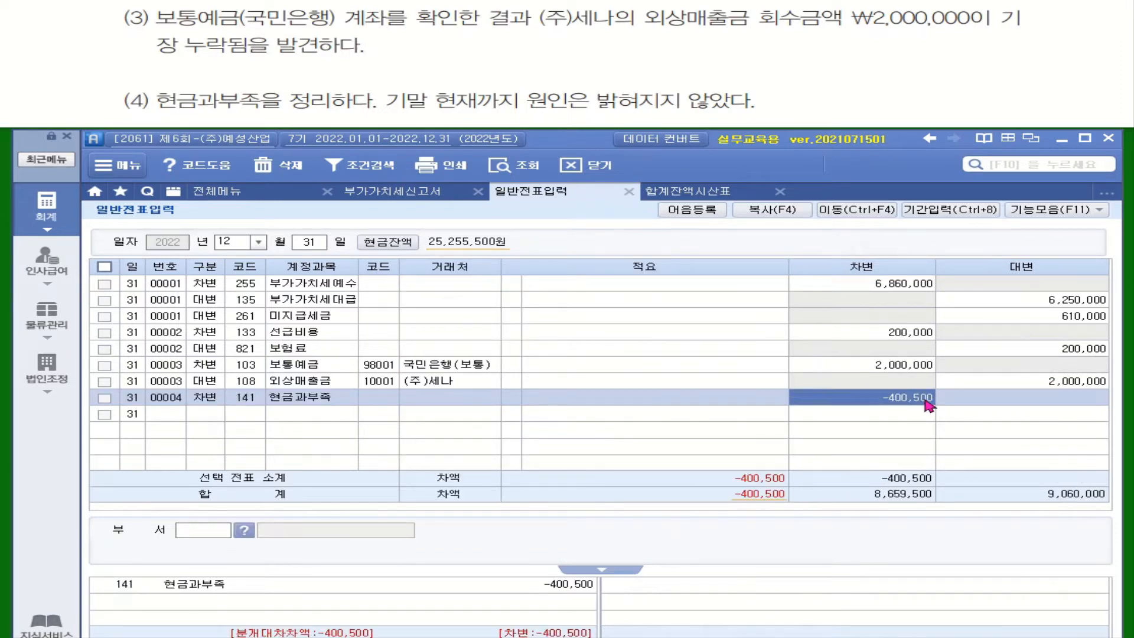
{"action": "left_click", "coordinate": [896, 404]}
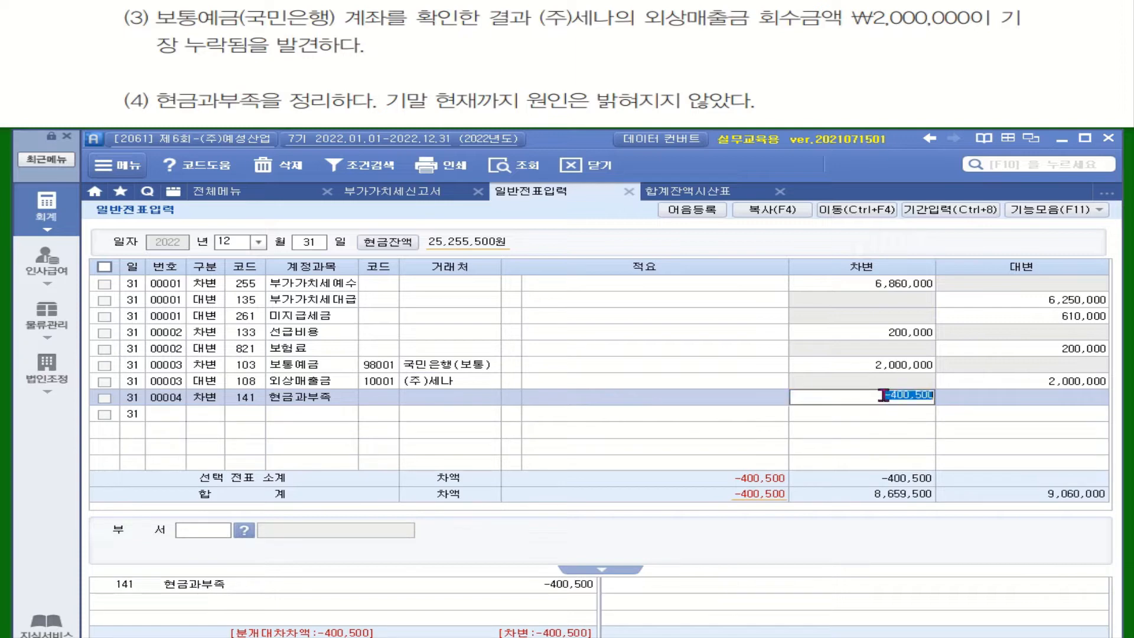
{"action": "key", "text": "Delete"}
{"action": "key", "text": "Return"}
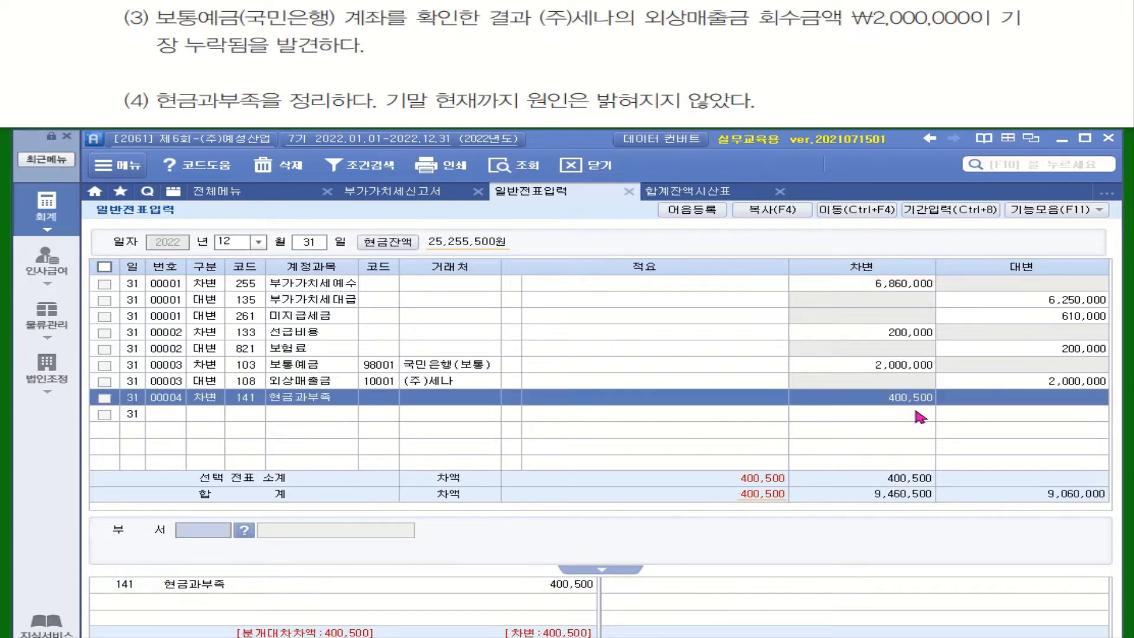
Add a credit line with account 930 잡이익 and amount 400,500
{"action": "left_click", "coordinate": [204, 417]}
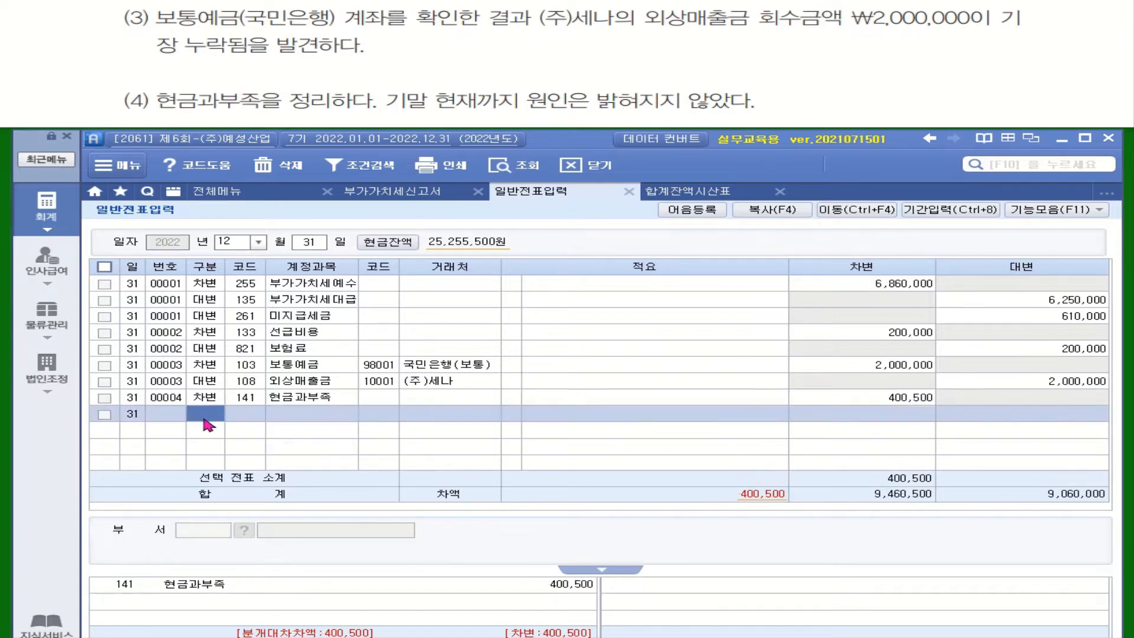
{"action": "type", "text": "4"}
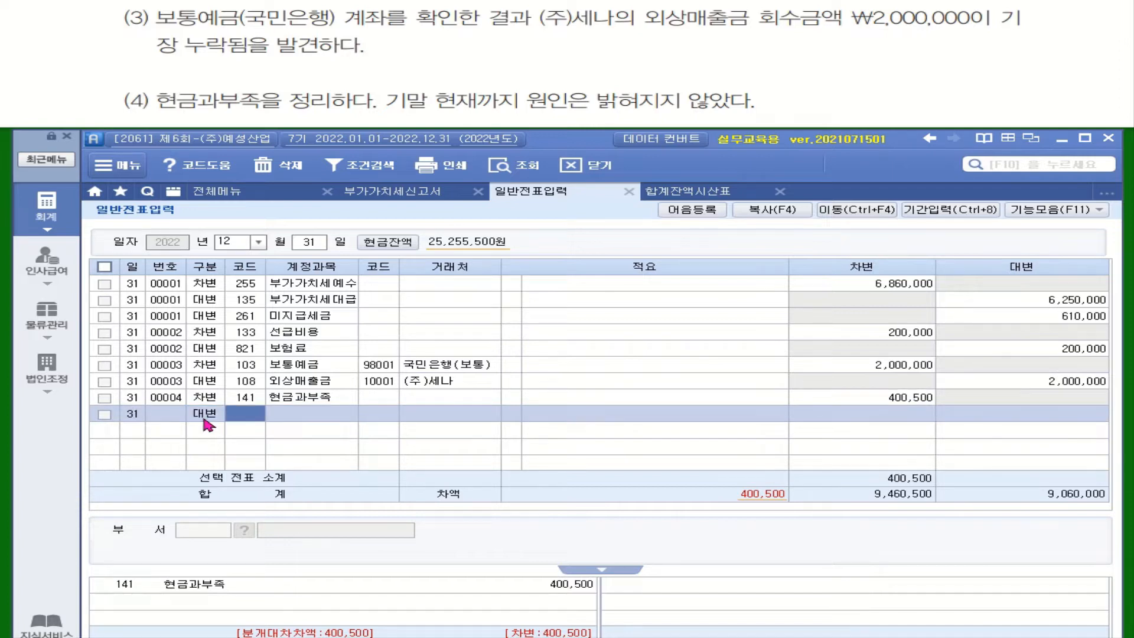
{"action": "type", "text": "잡이"}
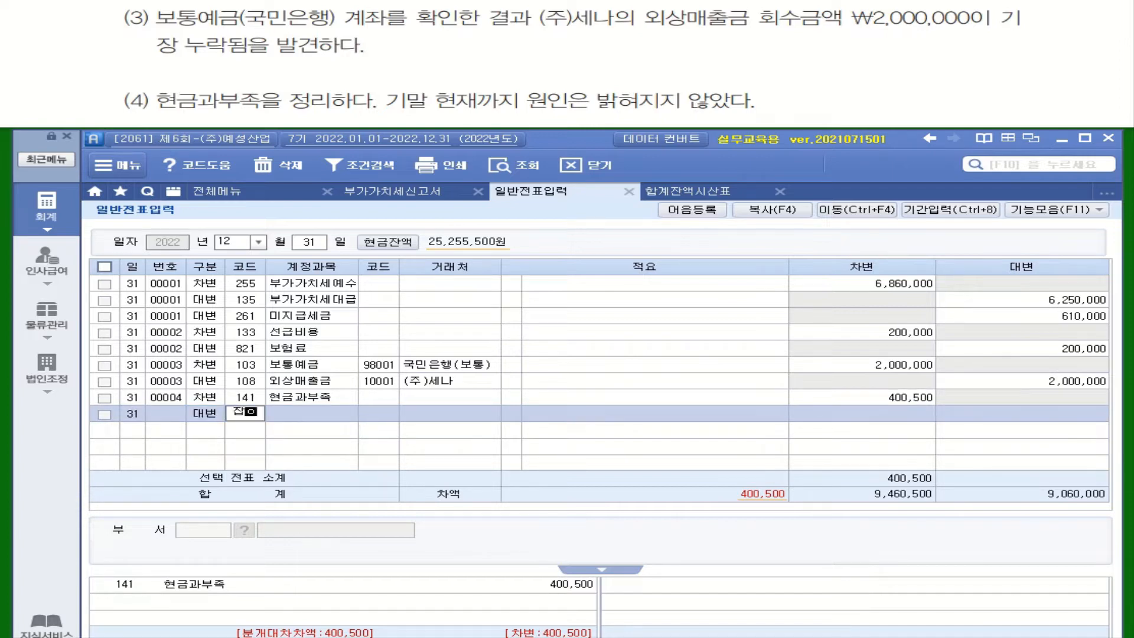
{"action": "key", "text": "Return"}
{"action": "key", "text": "Return"}
{"action": "key", "text": "Return"}
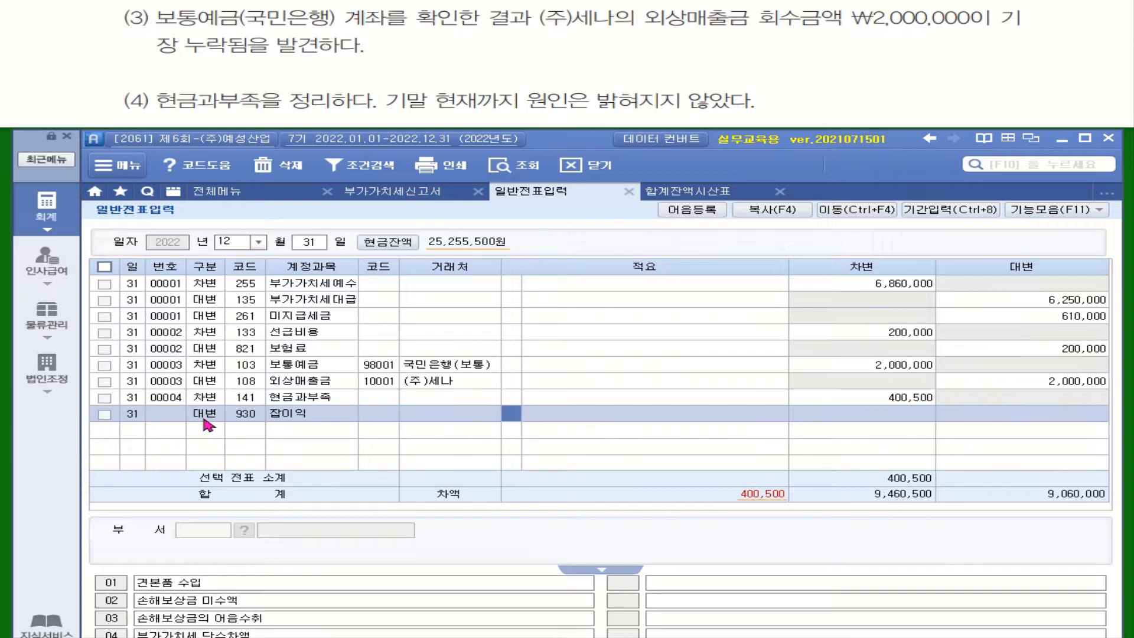
{"action": "type", "text": "400"}
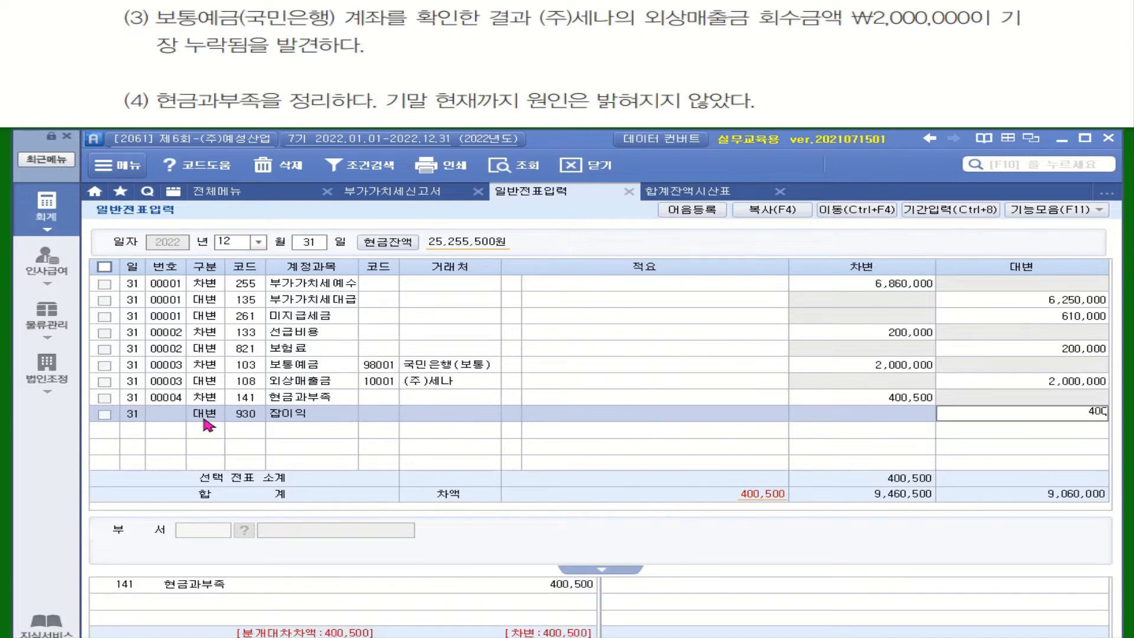
{"action": "type", "text": ",500"}
{"action": "key", "text": "Return"}
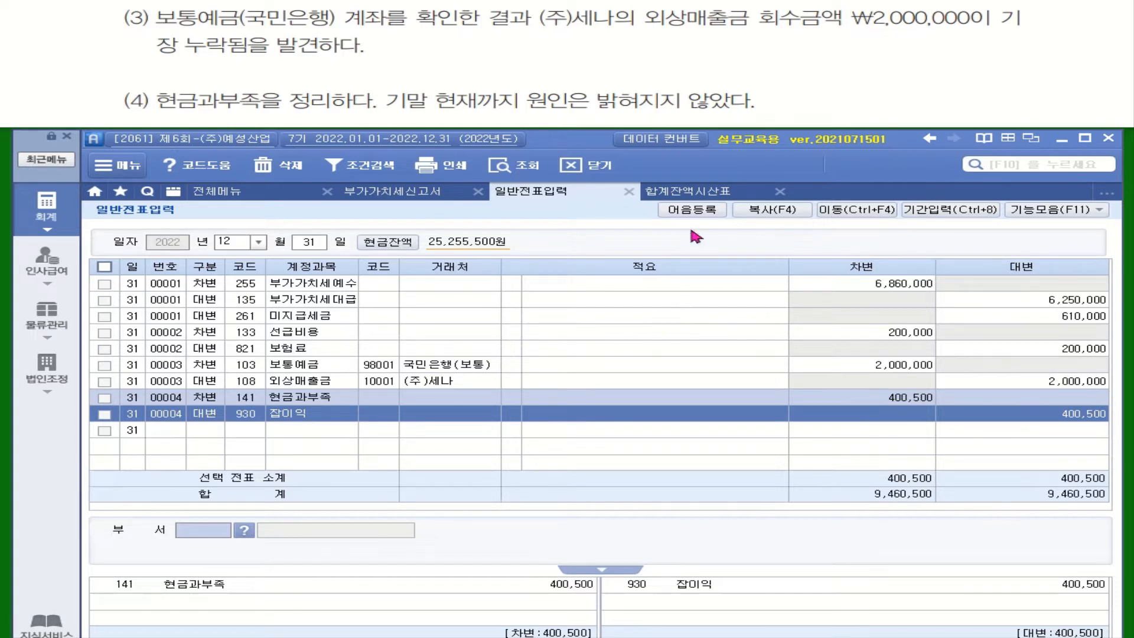
Refresh the trial balance again and verify the 현금과부족 balance after the adjustment
{"action": "left_click", "coordinate": [698, 194]}
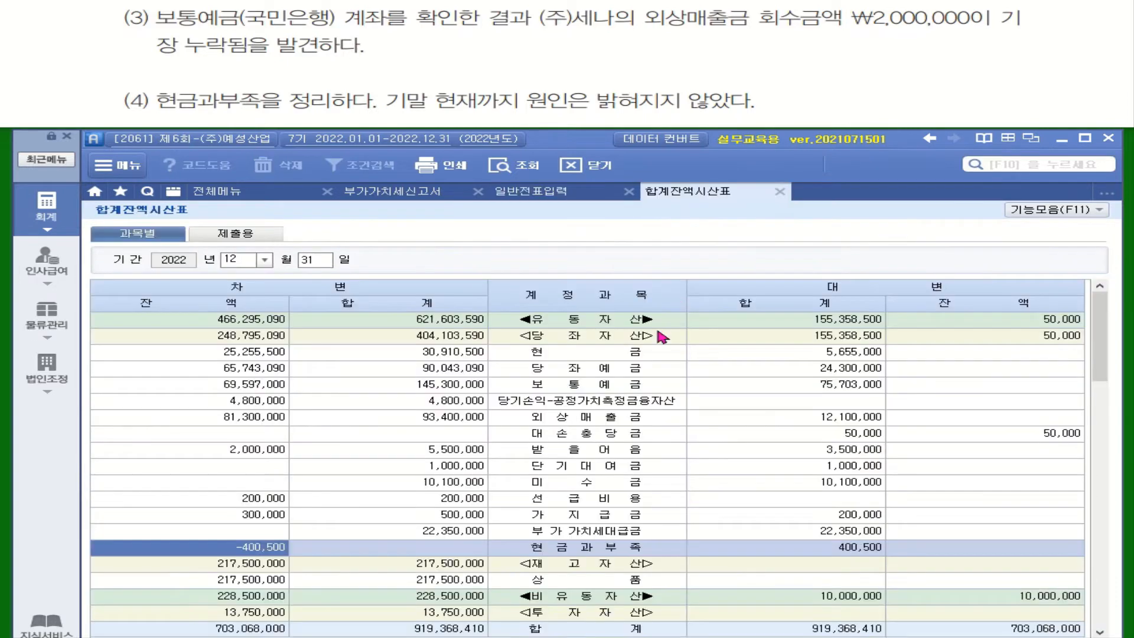
{"action": "left_click", "coordinate": [507, 166]}
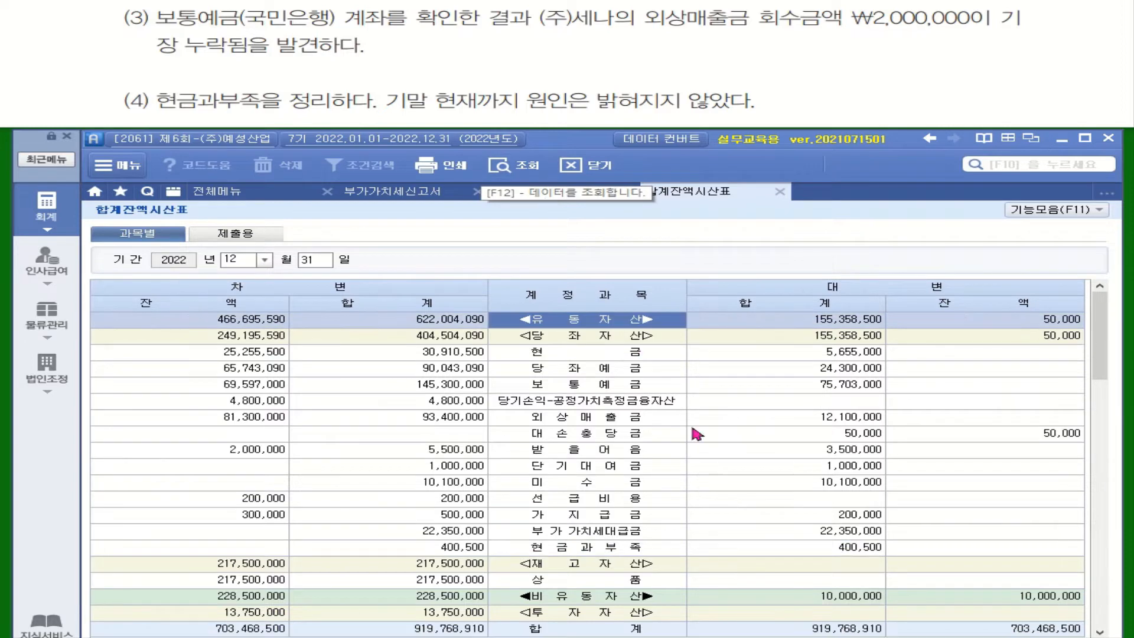
{"action": "left_click", "coordinate": [250, 542]}
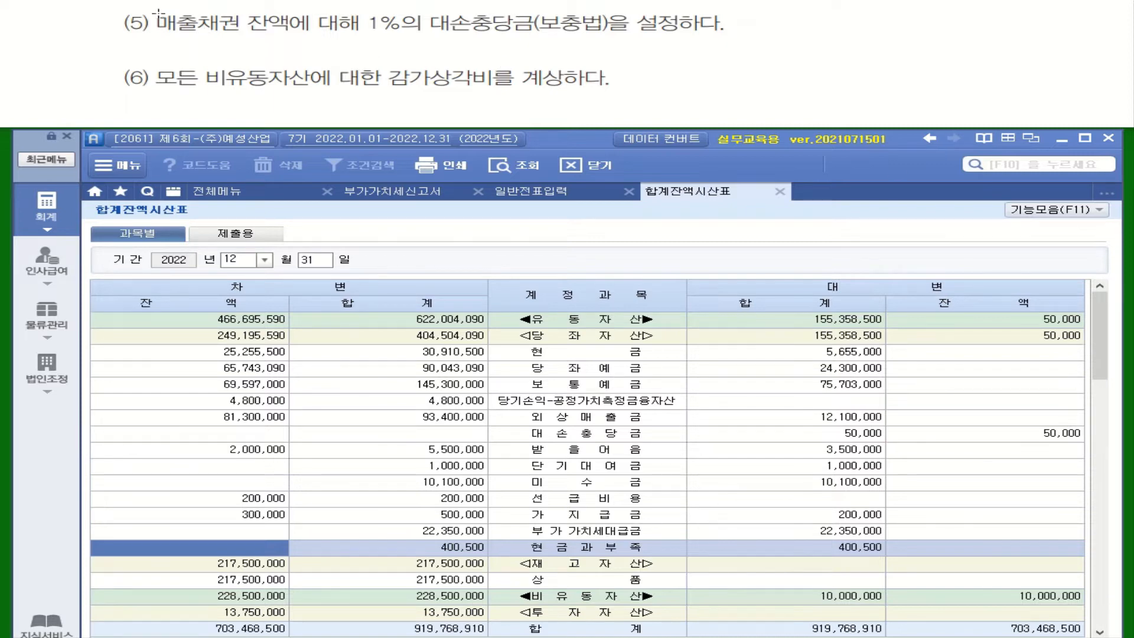
Load the 외상매출금 debit balance of 81,300,000 from the refreshed trial balance into the built-in calculator and multiply it by 0.01
{"action": "left_click_drag", "start_coordinate": [149, 10], "coordinate": [296, 34]}
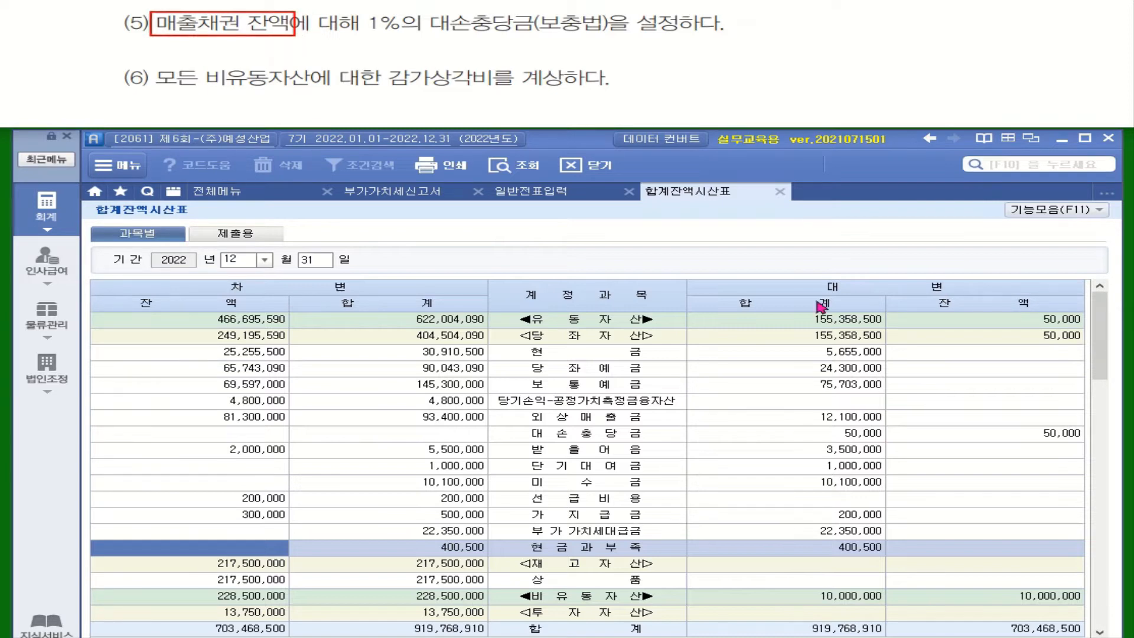
{"action": "left_click", "coordinate": [509, 166]}
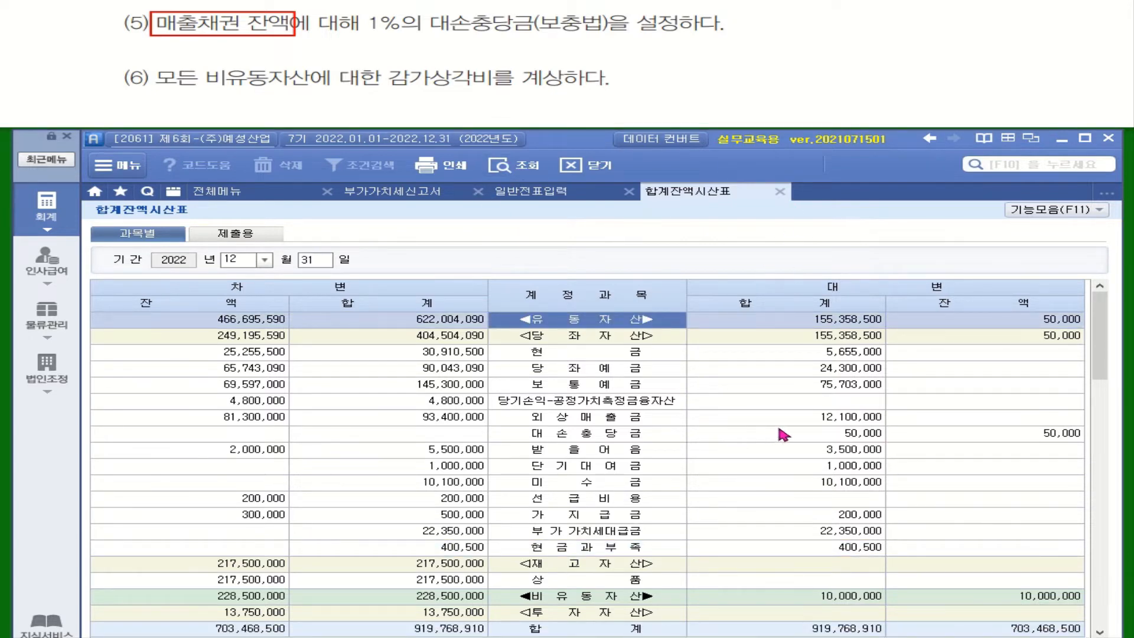
{"action": "left_click", "coordinate": [258, 419]}
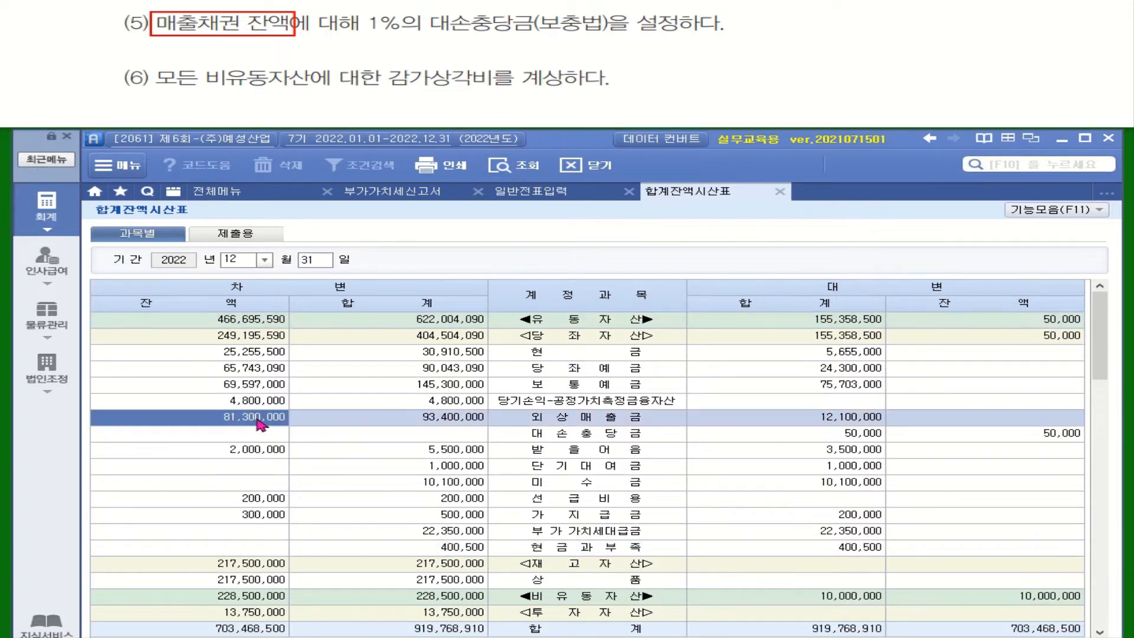
{"action": "right_click", "coordinate": [186, 421]}
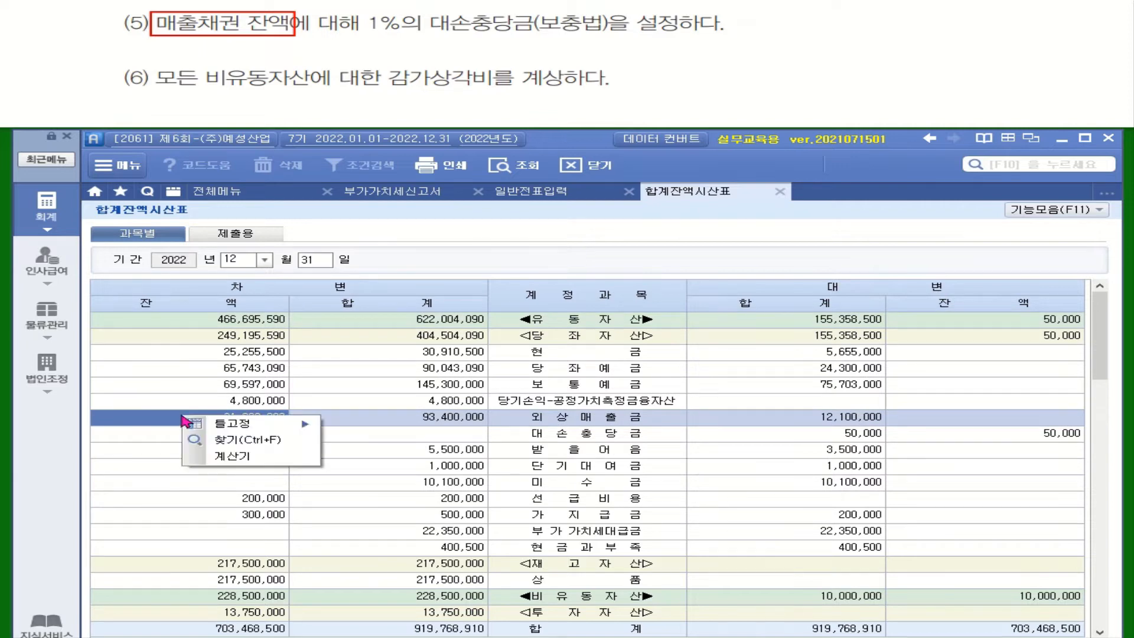
{"action": "left_click", "coordinate": [239, 443]}
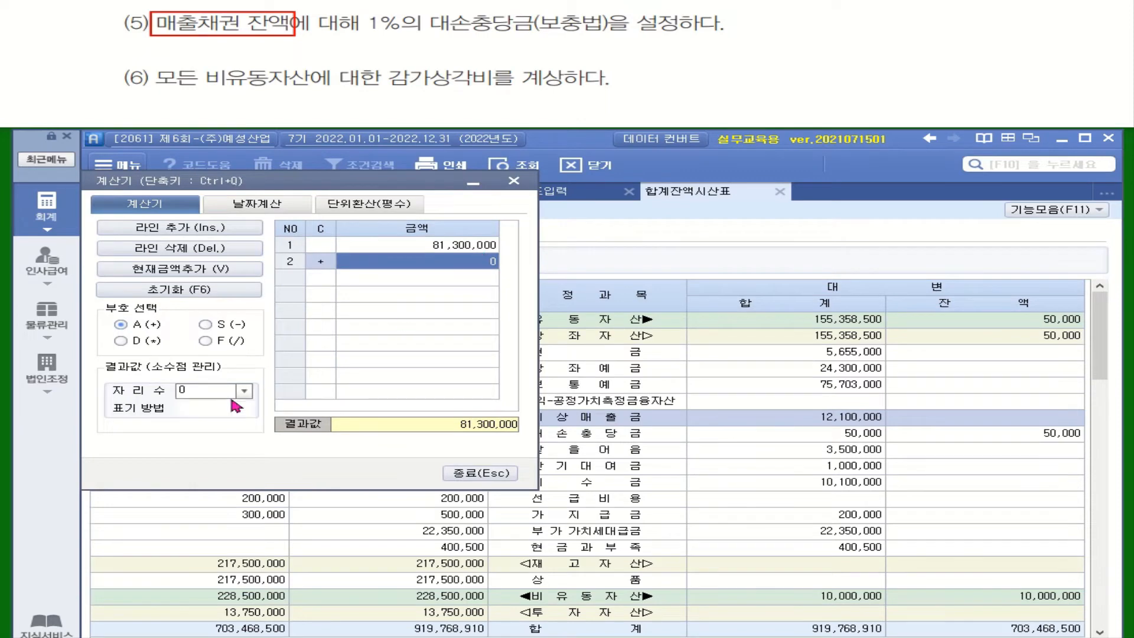
{"action": "left_click", "coordinate": [141, 341]}
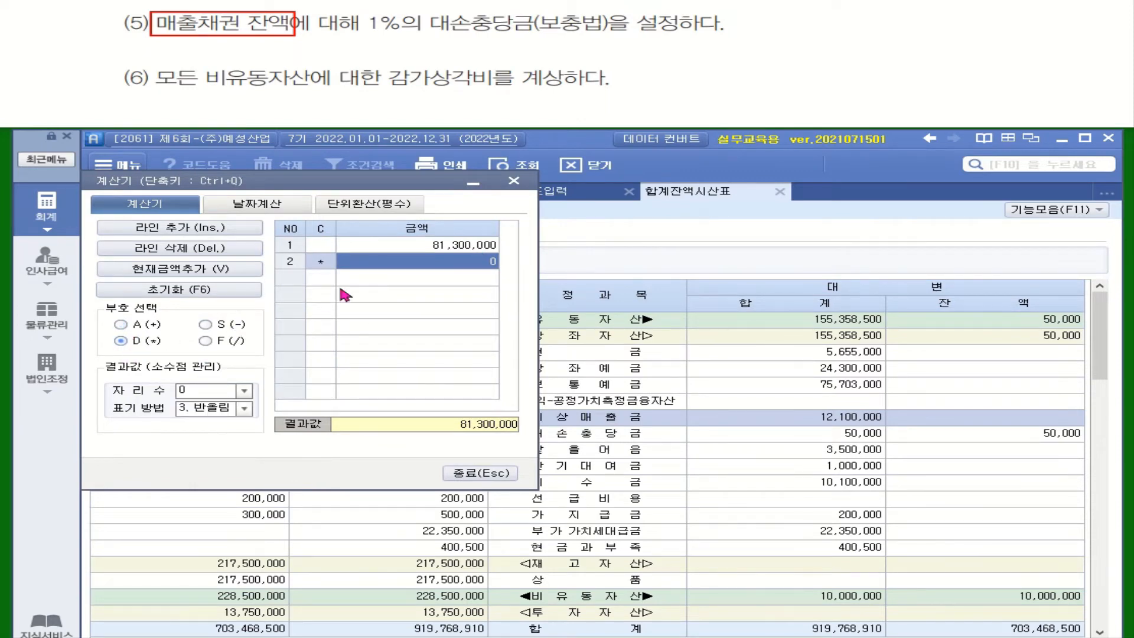
{"action": "left_click", "coordinate": [440, 261]}
{"action": "type", "text": ".01"}
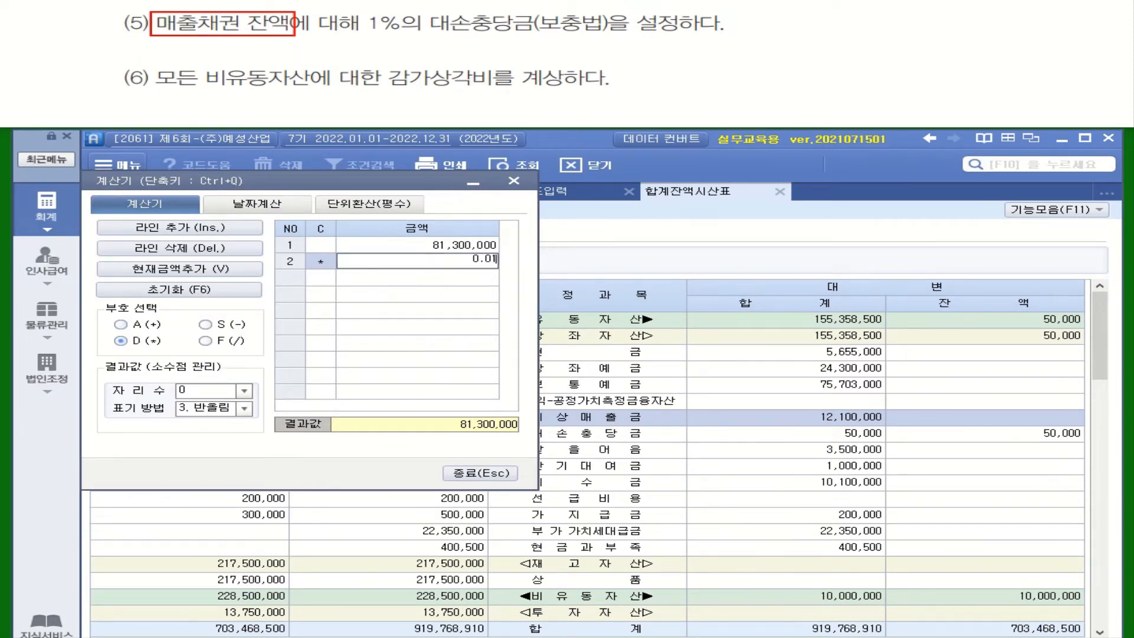
{"action": "key", "text": "Return"}
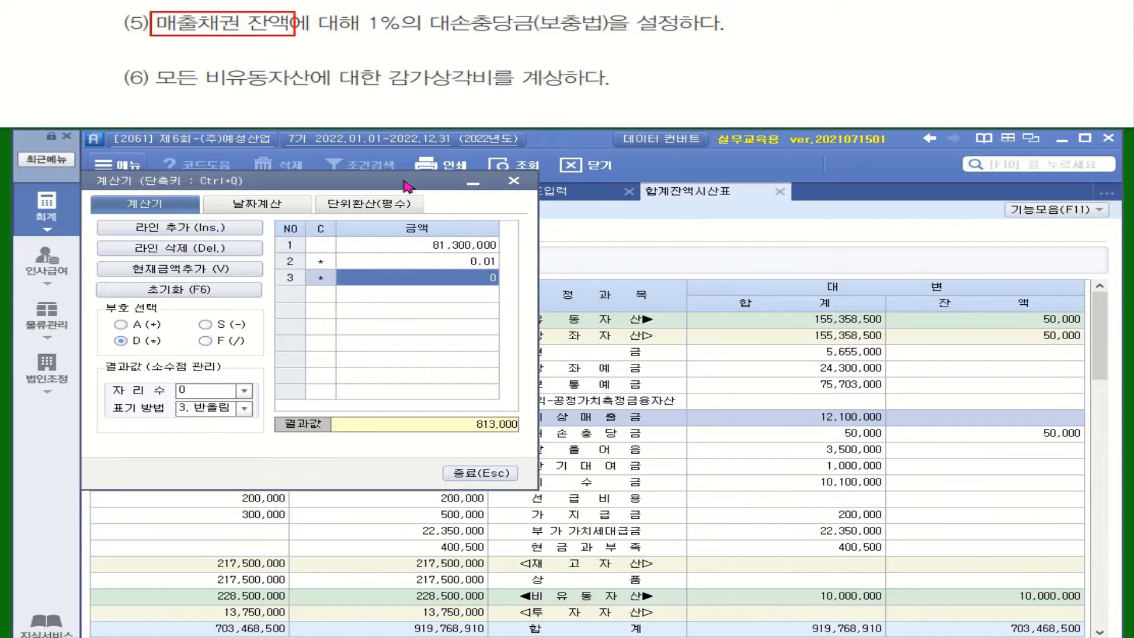
Check the 대손충당금 credit balance under 외상매출금 and subtract 50,000 in the calculator
{"action": "left_click_drag", "start_coordinate": [391, 180], "coordinate": [355, 179]}
{"action": "left_click", "coordinate": [618, 435]}
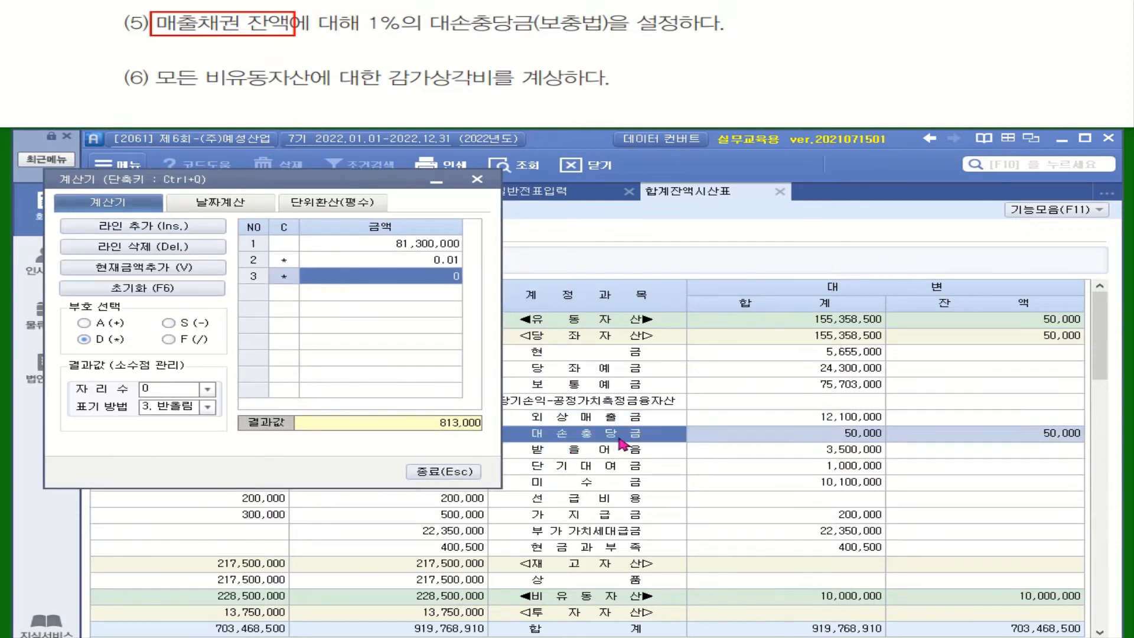
{"action": "left_click", "coordinate": [1066, 438]}
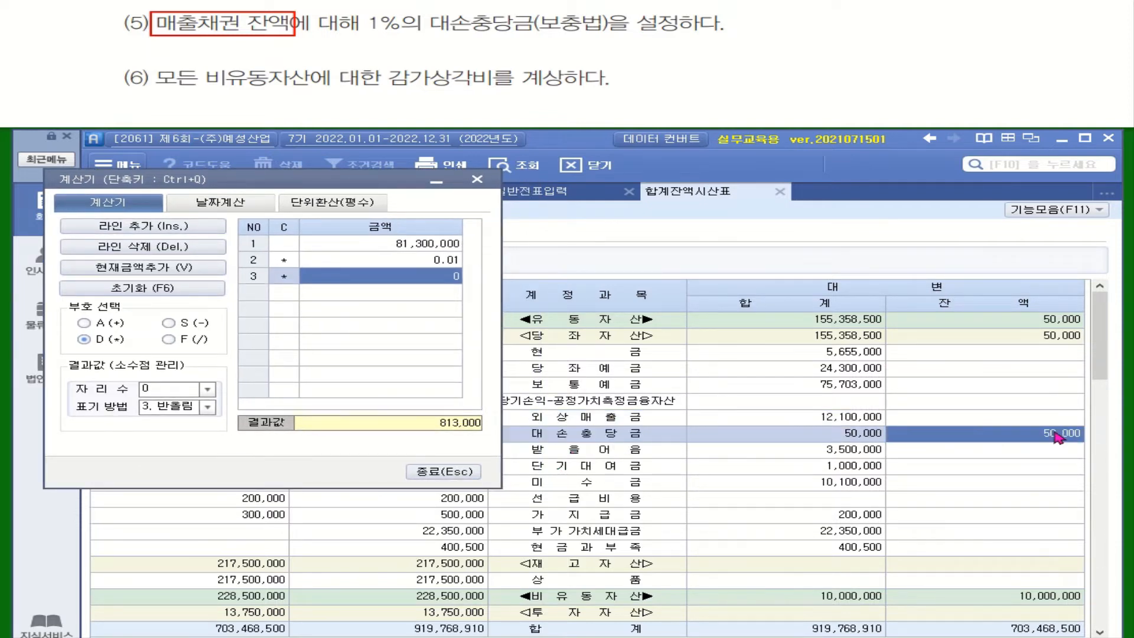
{"action": "left_click", "coordinate": [187, 326]}
{"action": "type", "text": "50000"}
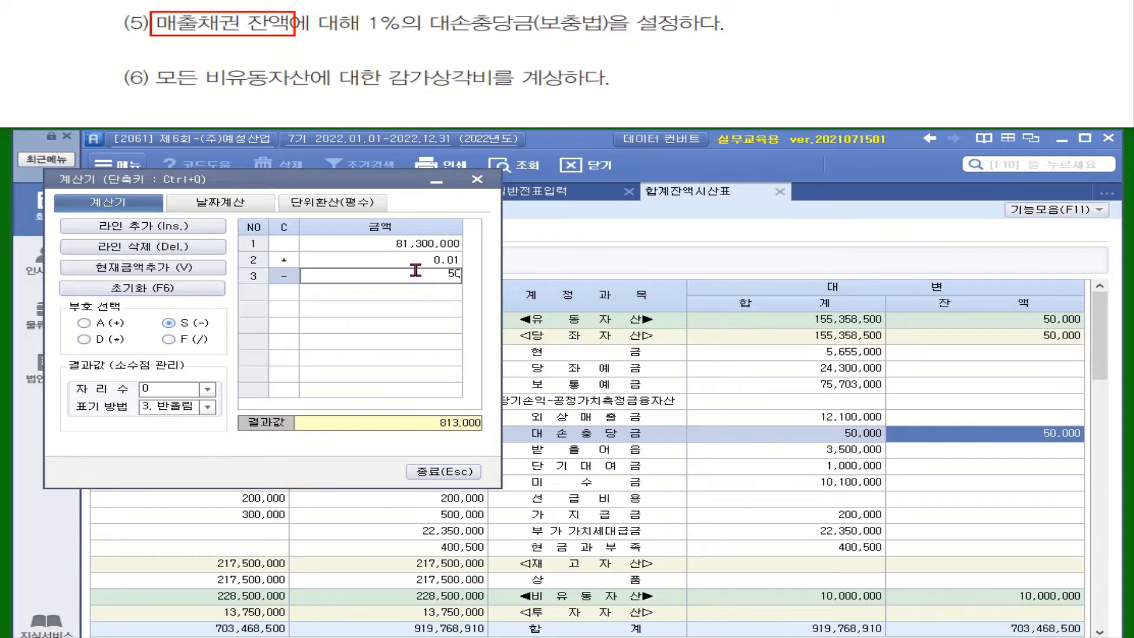
{"action": "key", "text": "Return"}
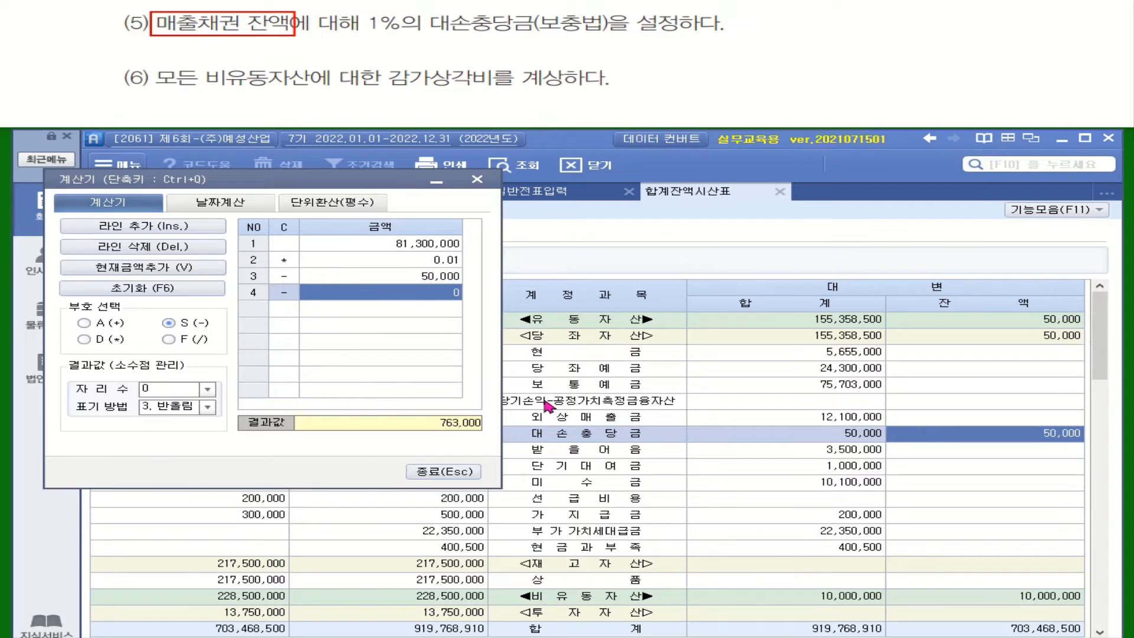
Open 결산자료입력 for the period from month 01 to month 12 of 2022 and confirm the 매출원가 및 경비선택 dialog without entering a cost code
{"action": "left_click_drag", "start_coordinate": [335, 185], "coordinate": [328, 281]}
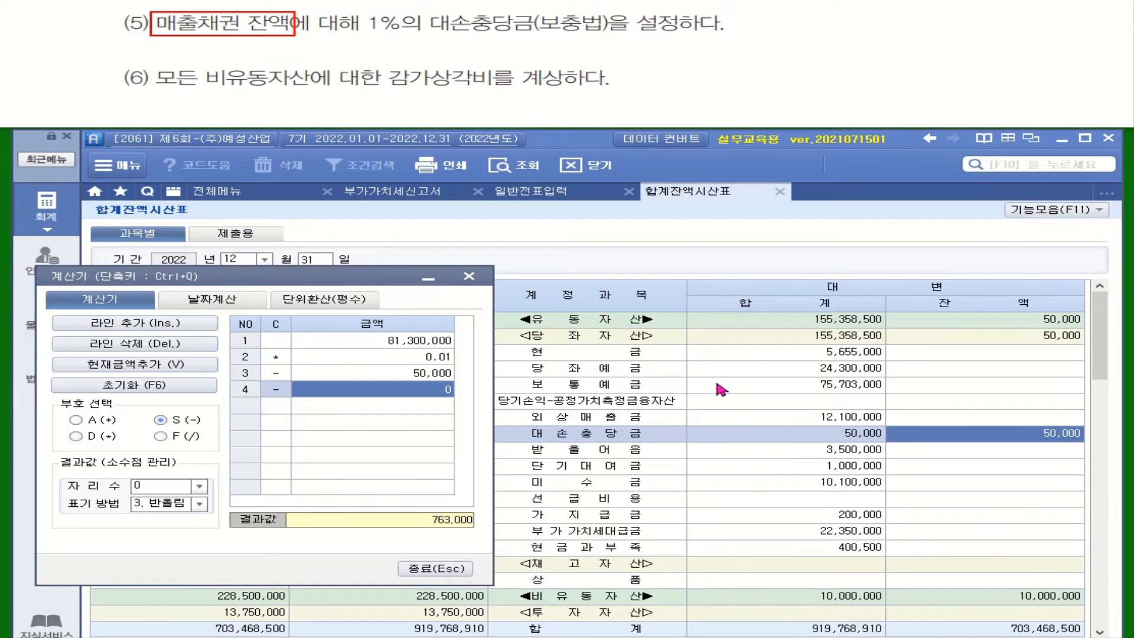
{"action": "left_click", "coordinate": [235, 194]}
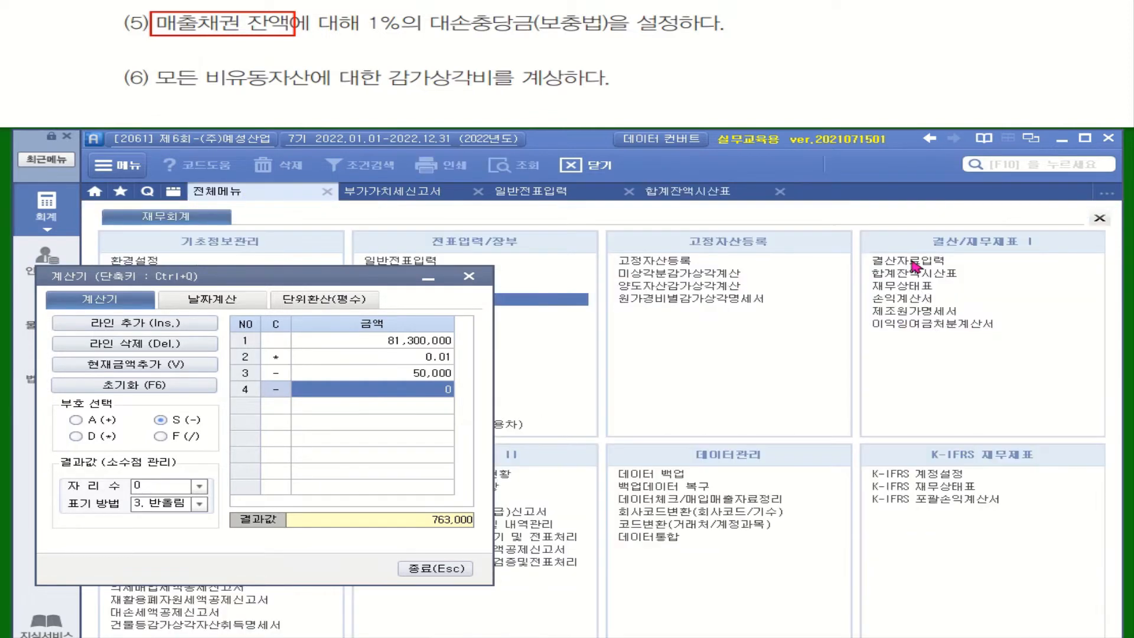
{"action": "left_click", "coordinate": [909, 260]}
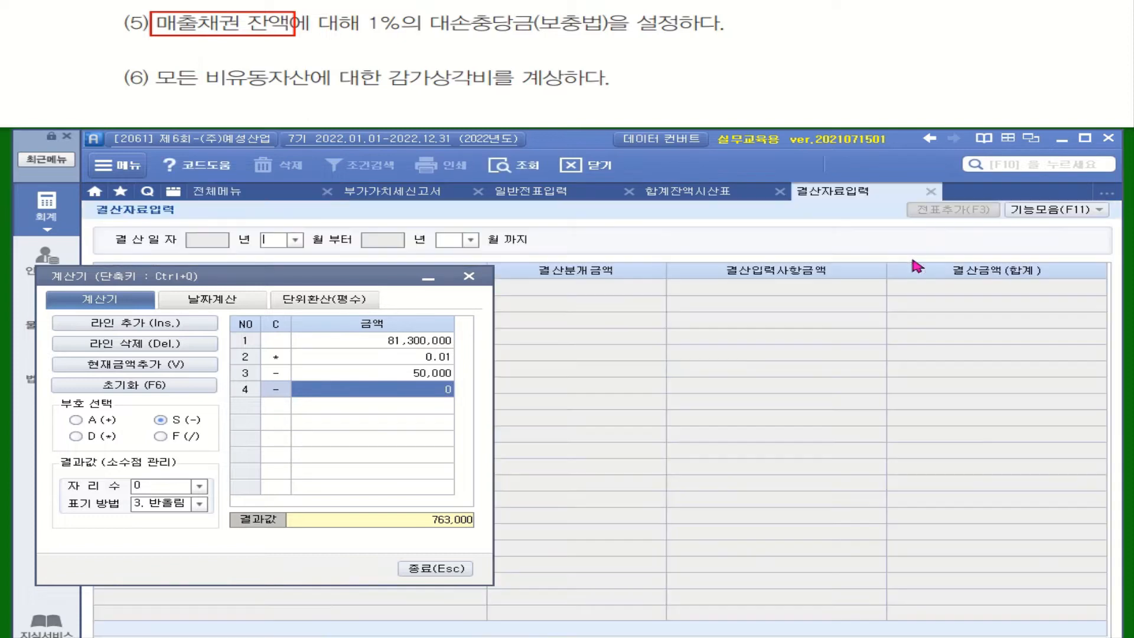
{"action": "left_click", "coordinate": [294, 239]}
{"action": "left_click", "coordinate": [290, 262]}
{"action": "left_click", "coordinate": [470, 240]}
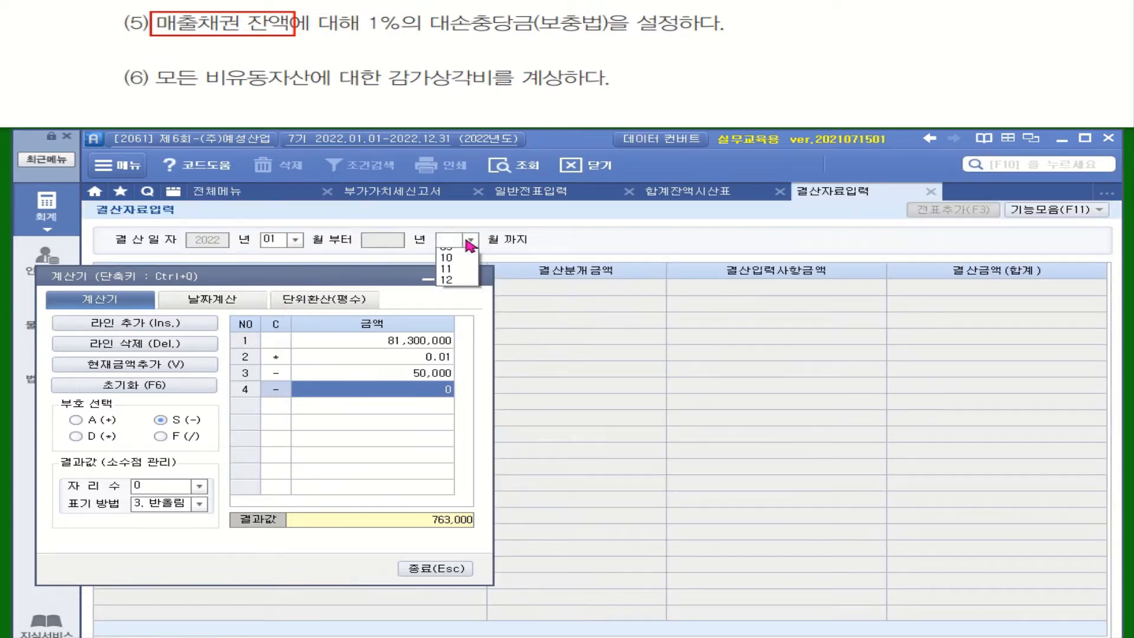
{"action": "left_click", "coordinate": [458, 381]}
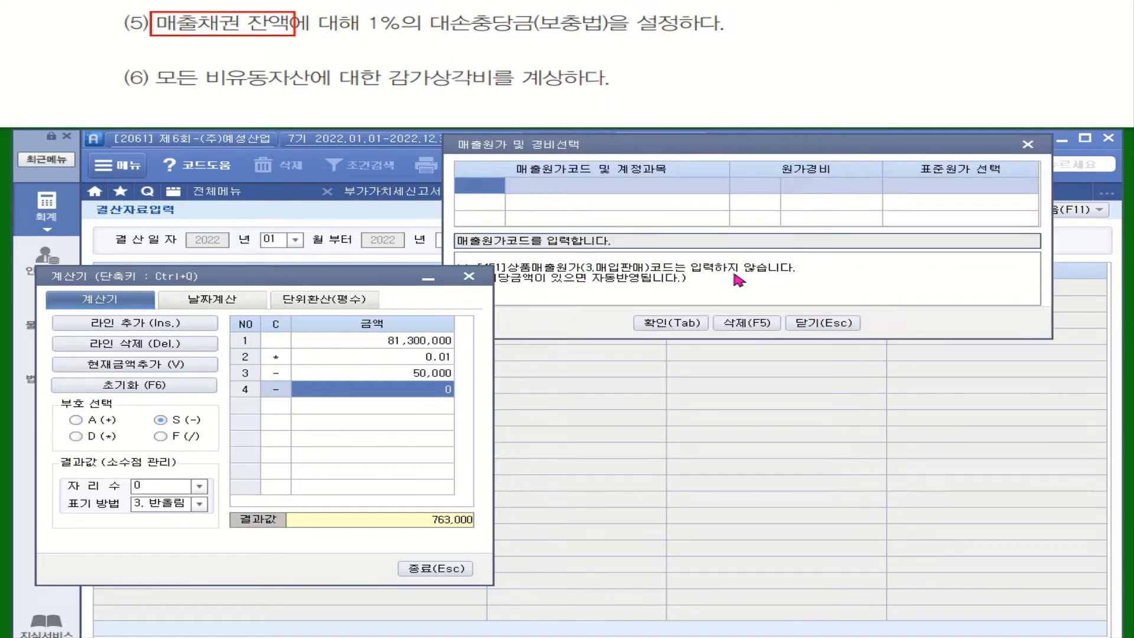
{"action": "left_click", "coordinate": [680, 324]}
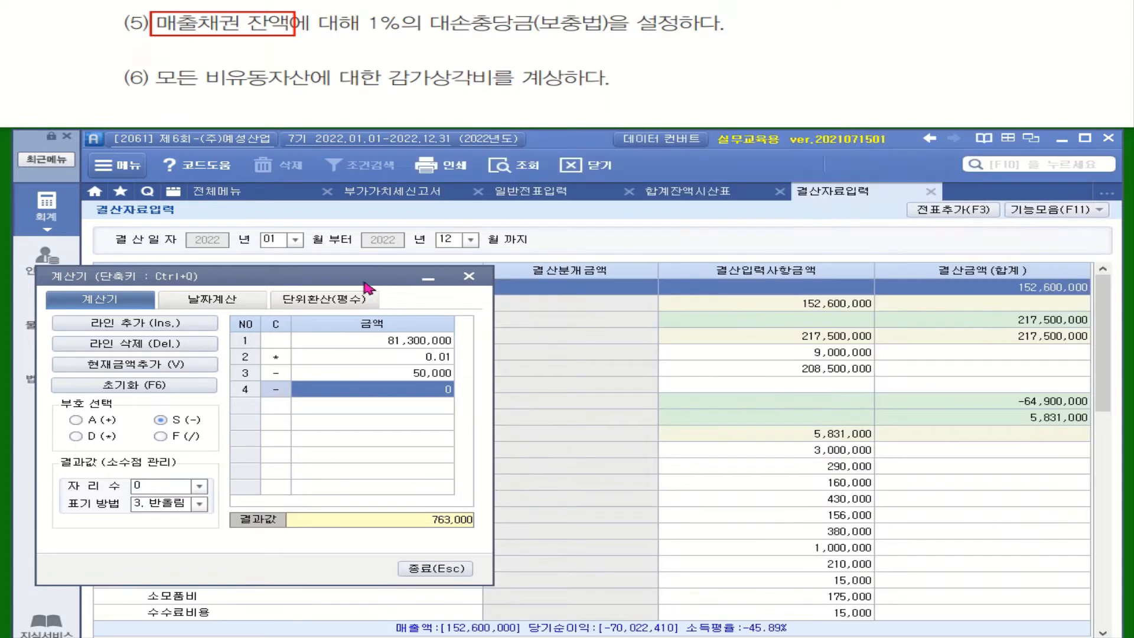
Enter 763,000 as the 결산입력사항금액 for 외상매출금 under 대손상각 and close the calculator
{"action": "left_click_drag", "start_coordinate": [364, 282], "coordinate": [658, 279]}
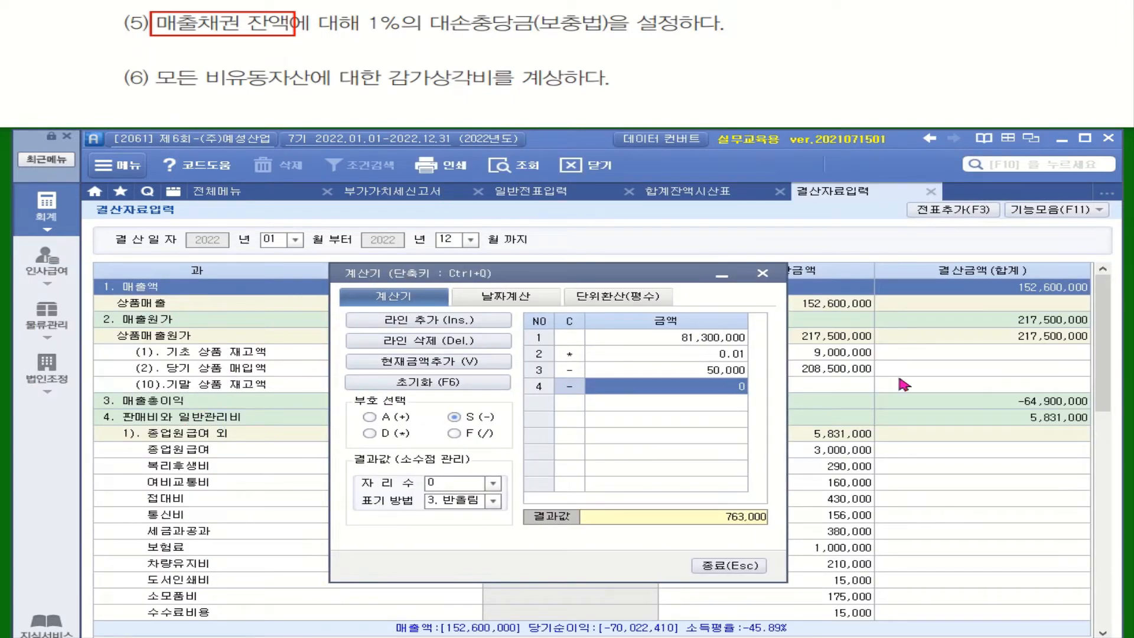
{"action": "left_click_drag", "start_coordinate": [1101, 364], "coordinate": [1100, 457]}
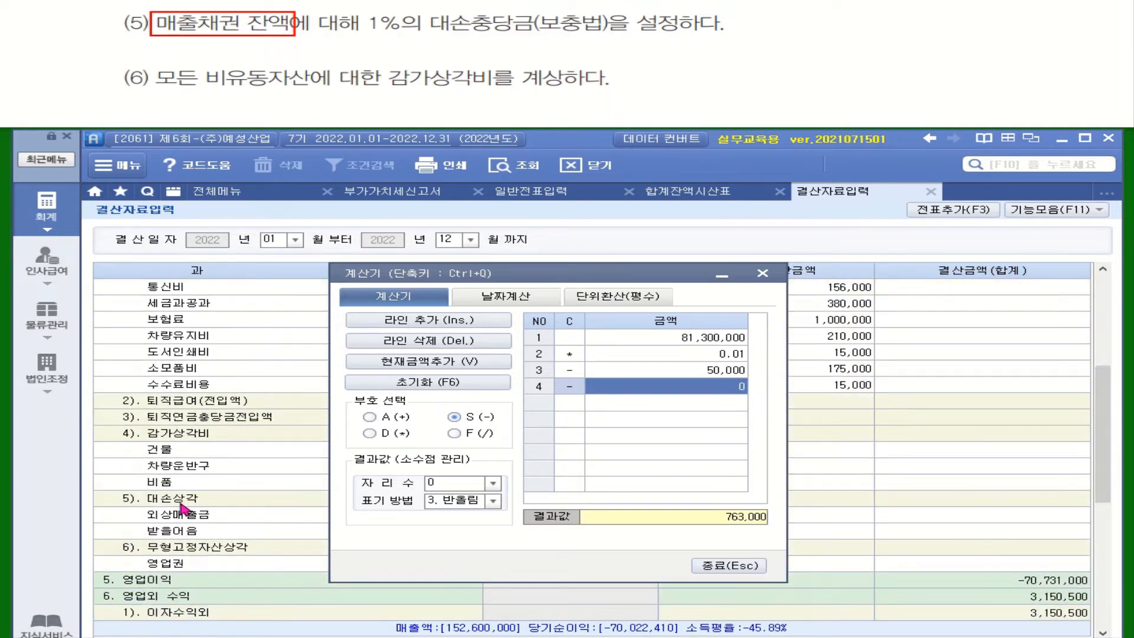
{"action": "left_click_drag", "start_coordinate": [534, 274], "coordinate": [428, 179]}
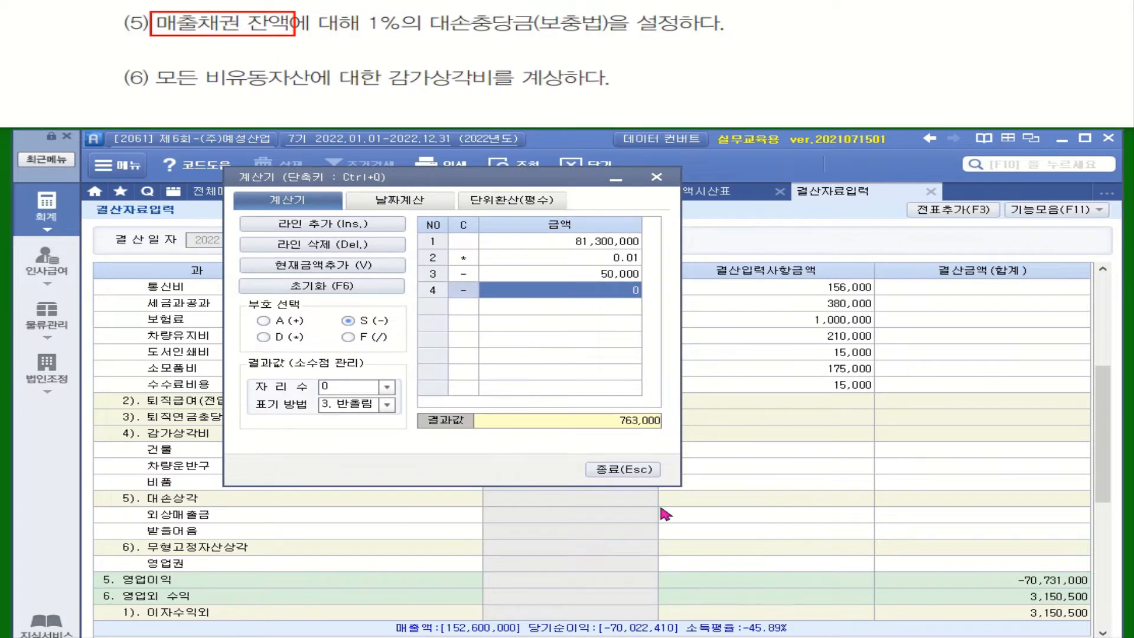
{"action": "left_click", "coordinate": [756, 514]}
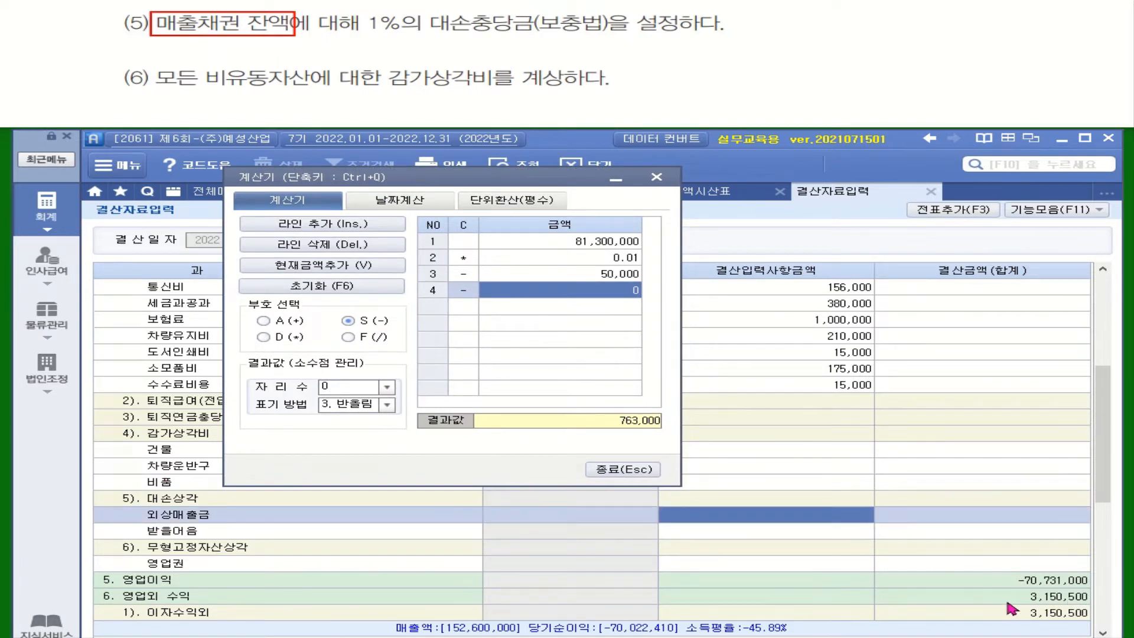
{"action": "type", "text": "763,000"}
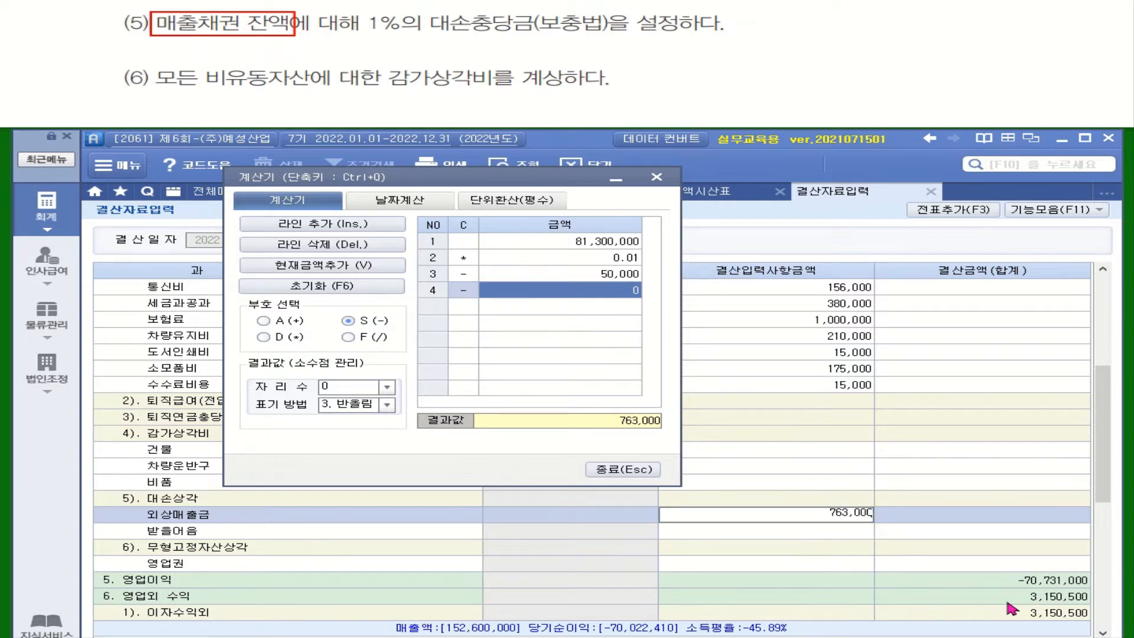
{"action": "key", "text": "Return"}
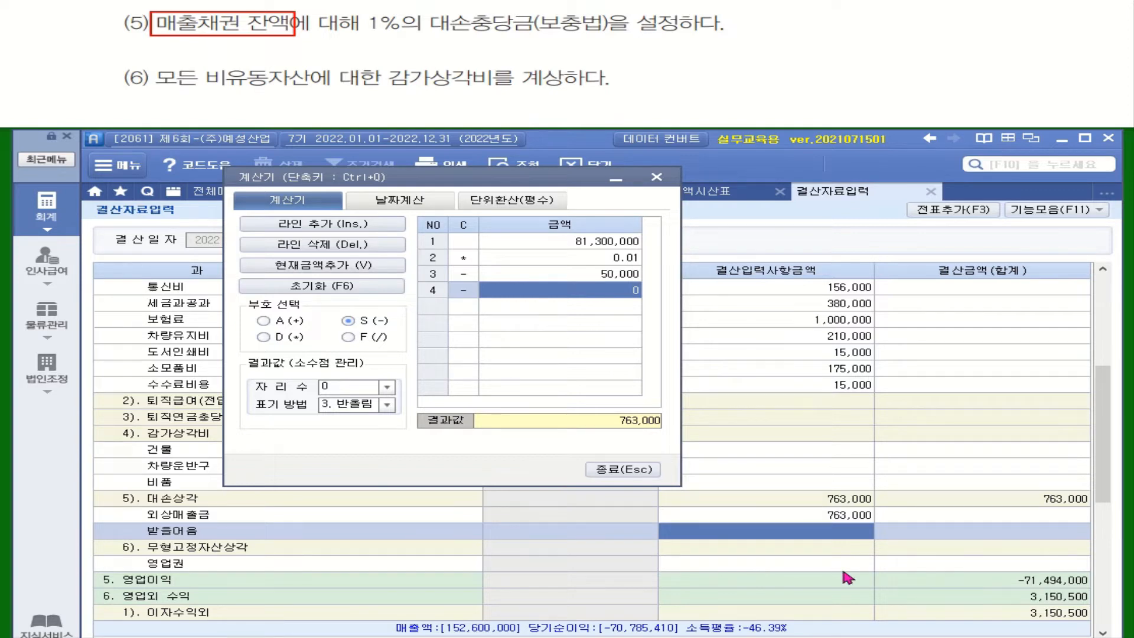
{"action": "left_click", "coordinate": [625, 470]}
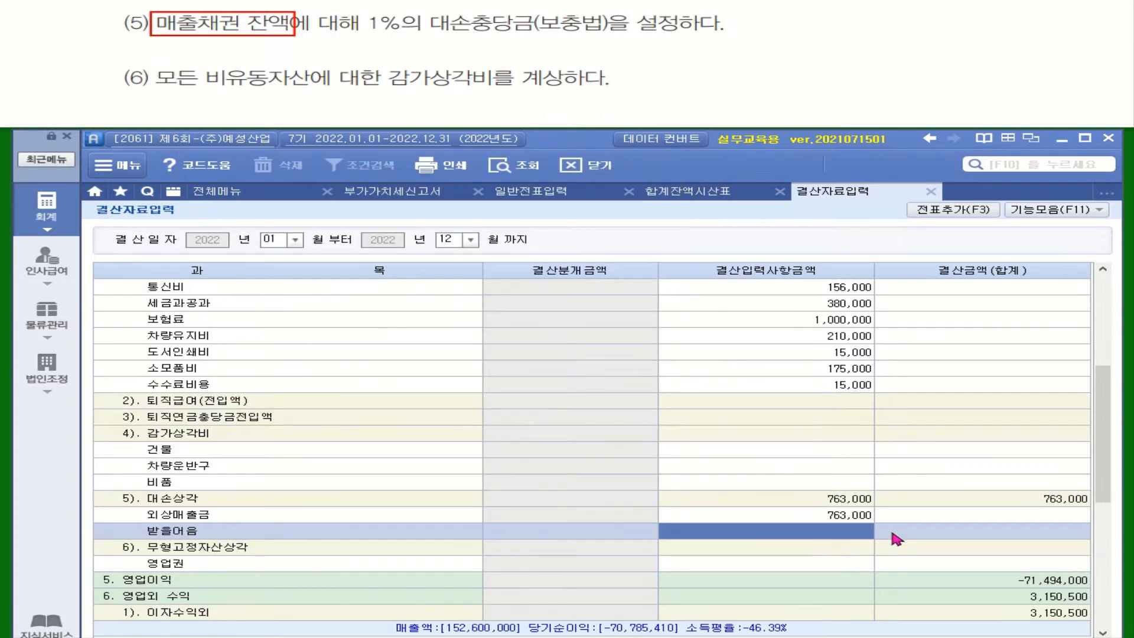
Check the 받을어음 debit balance in the trial balance and enter 1% of it, 20,000, for 받을어음 under 대손상각
{"action": "left_click", "coordinate": [703, 192]}
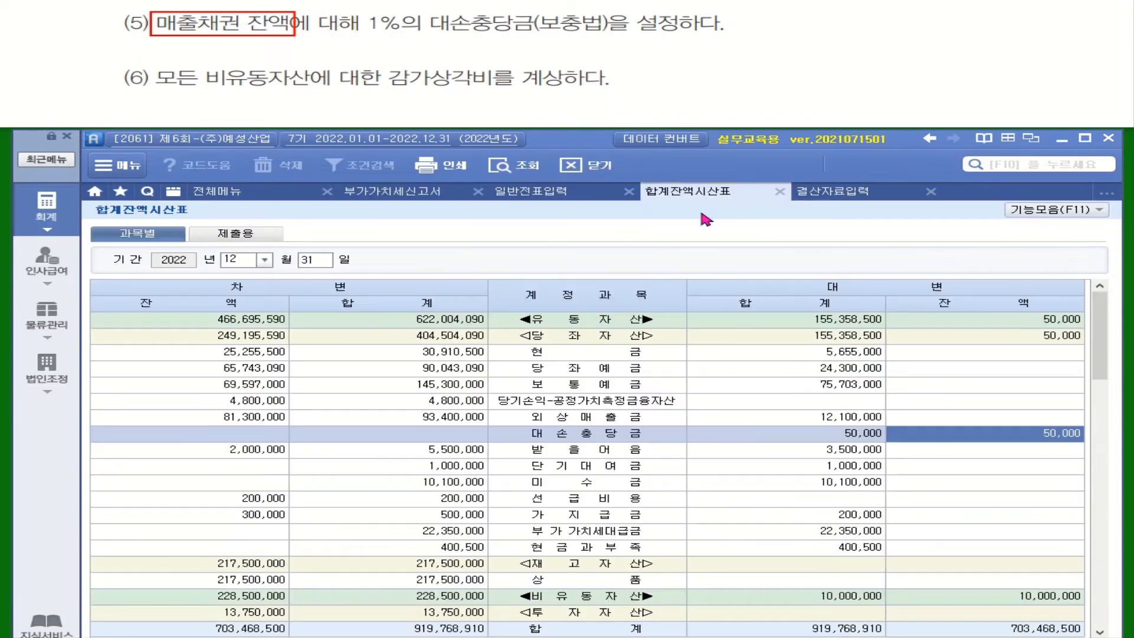
{"action": "left_click", "coordinate": [259, 454]}
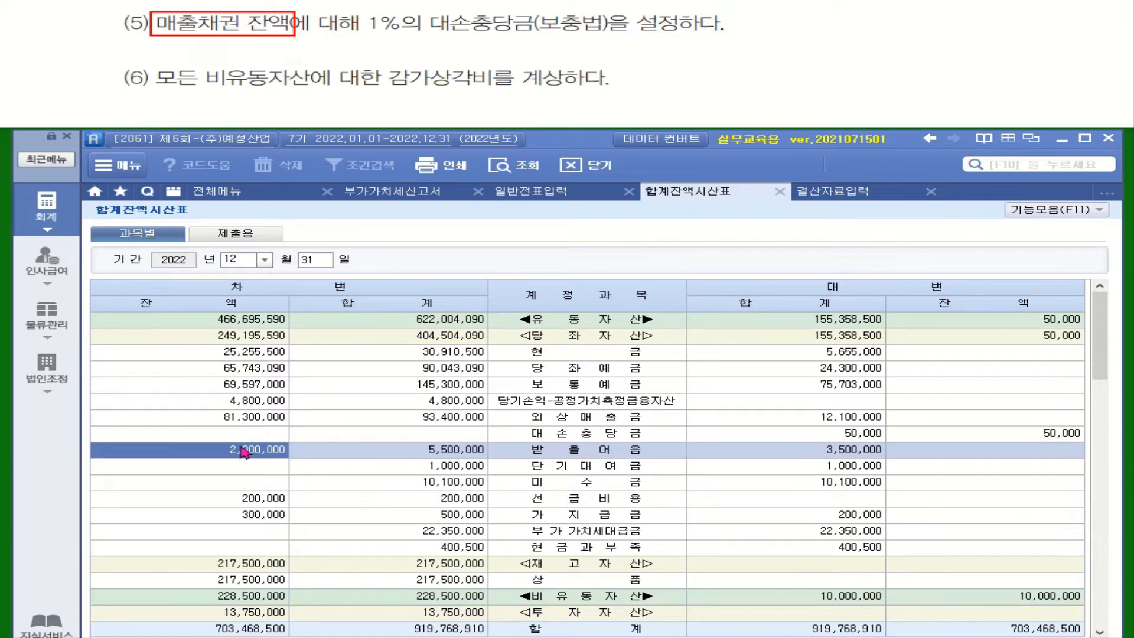
{"action": "left_click", "coordinate": [797, 194]}
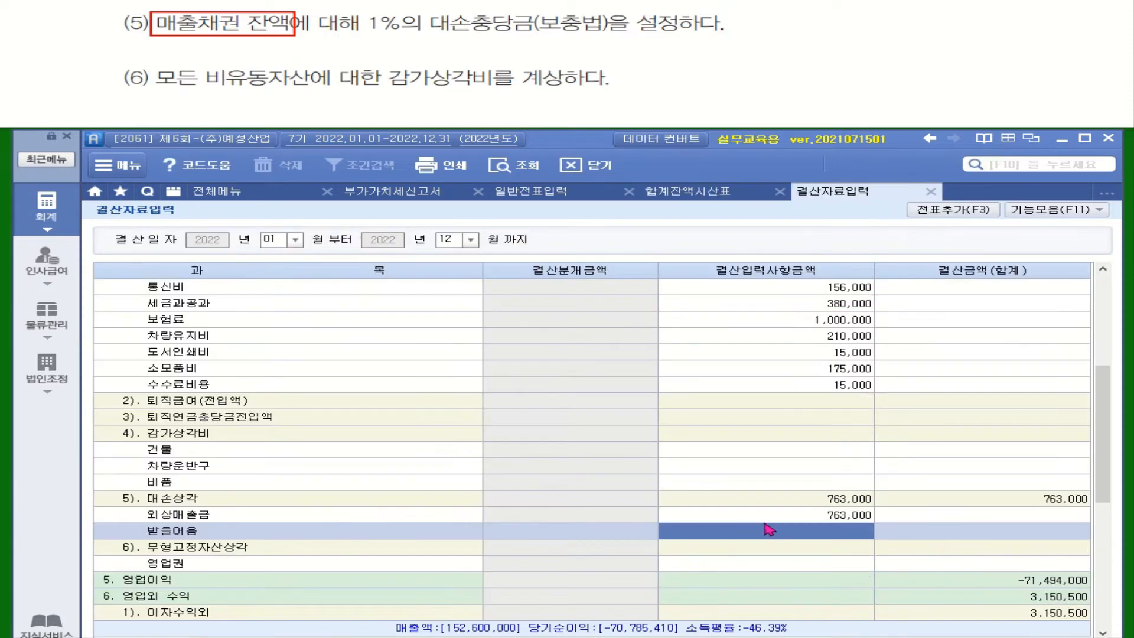
{"action": "right_click", "coordinate": [770, 530]}
{"action": "left_click", "coordinate": [759, 535]}
{"action": "type", "text": "2000000"}
{"action": "key", "text": "Return"}
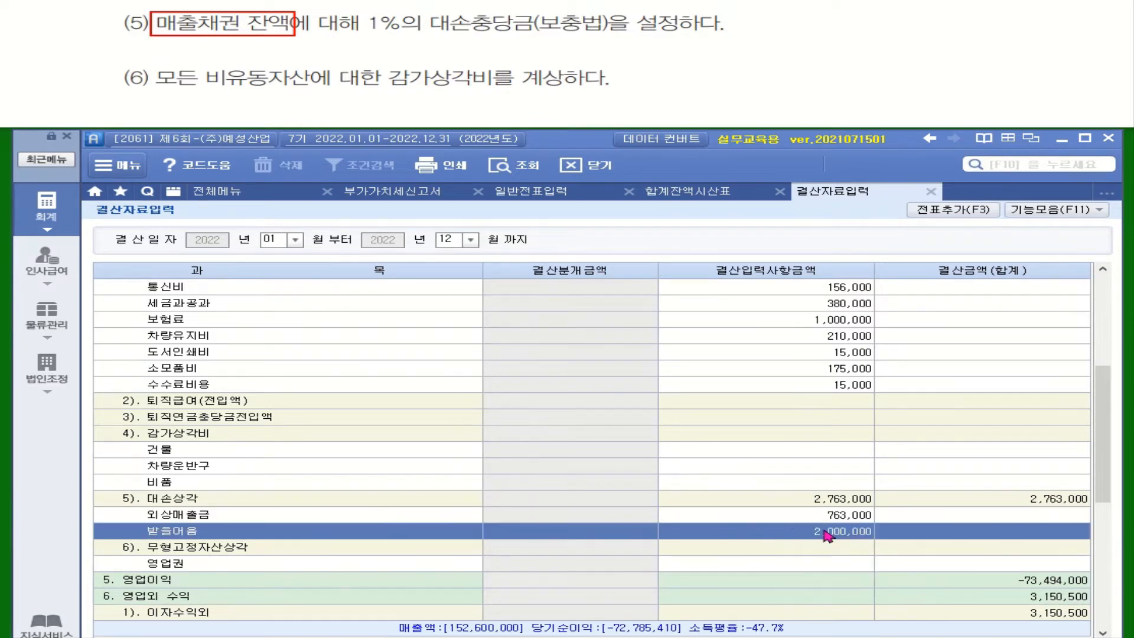
{"action": "left_click", "coordinate": [851, 532]}
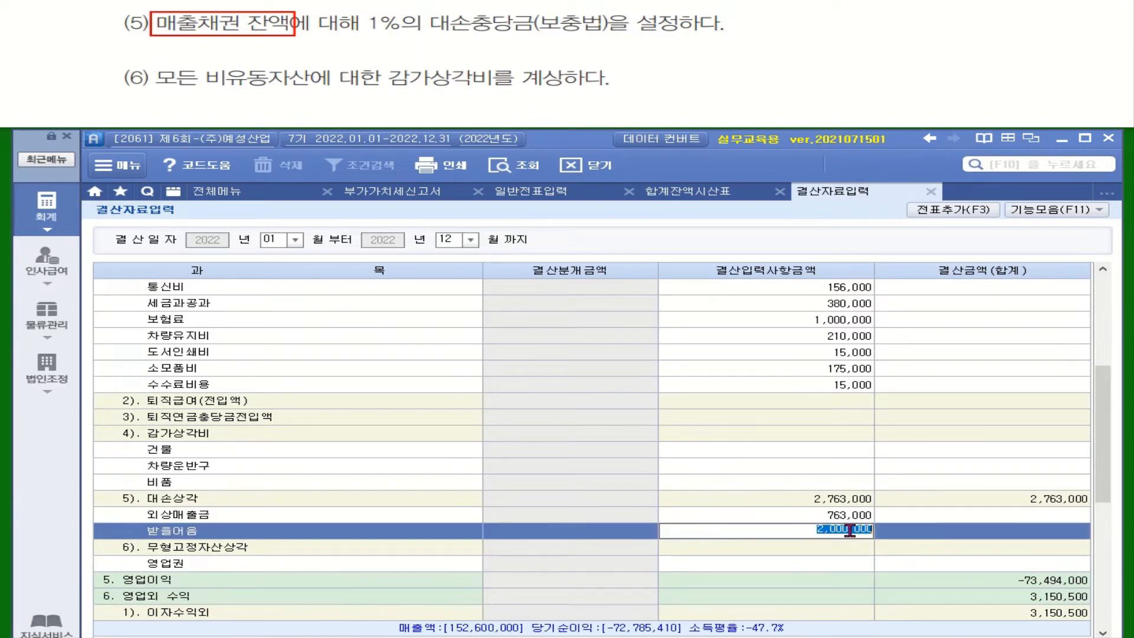
{"action": "left_click_drag", "start_coordinate": [859, 530], "coordinate": [873, 530]}
{"action": "key", "text": "BackSpace"}
{"action": "key", "text": "Return"}
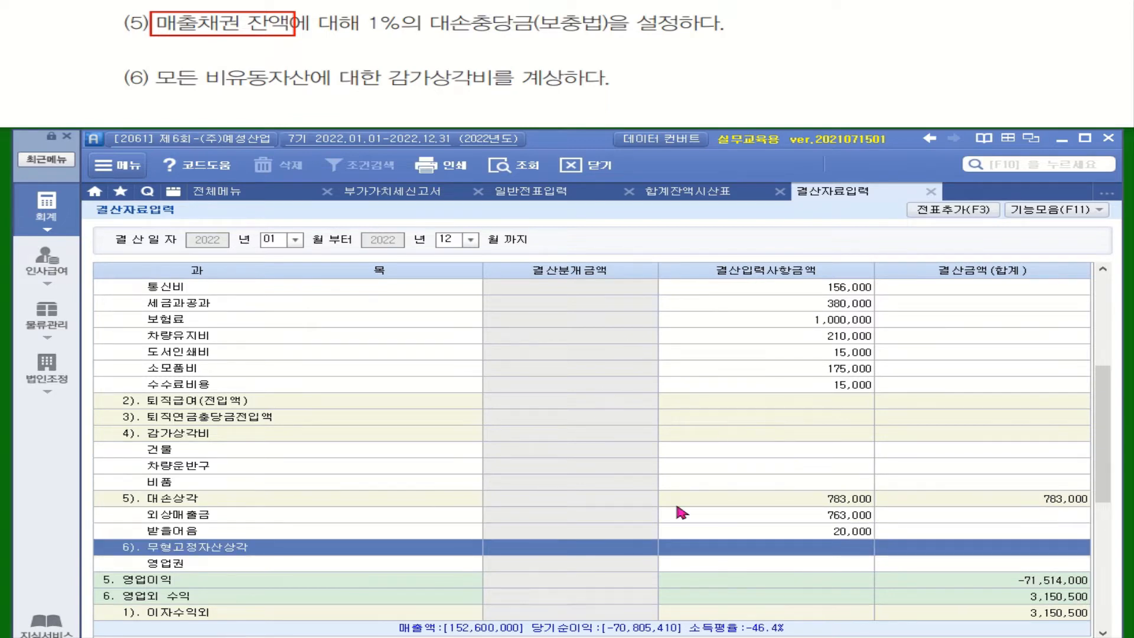
Verify the 받을어음 allowance by multiplying 2,000,000 by 0.01 in the built-in calculator, then close it
{"action": "right_click", "coordinate": [617, 471]}
{"action": "left_click", "coordinate": [629, 511]}
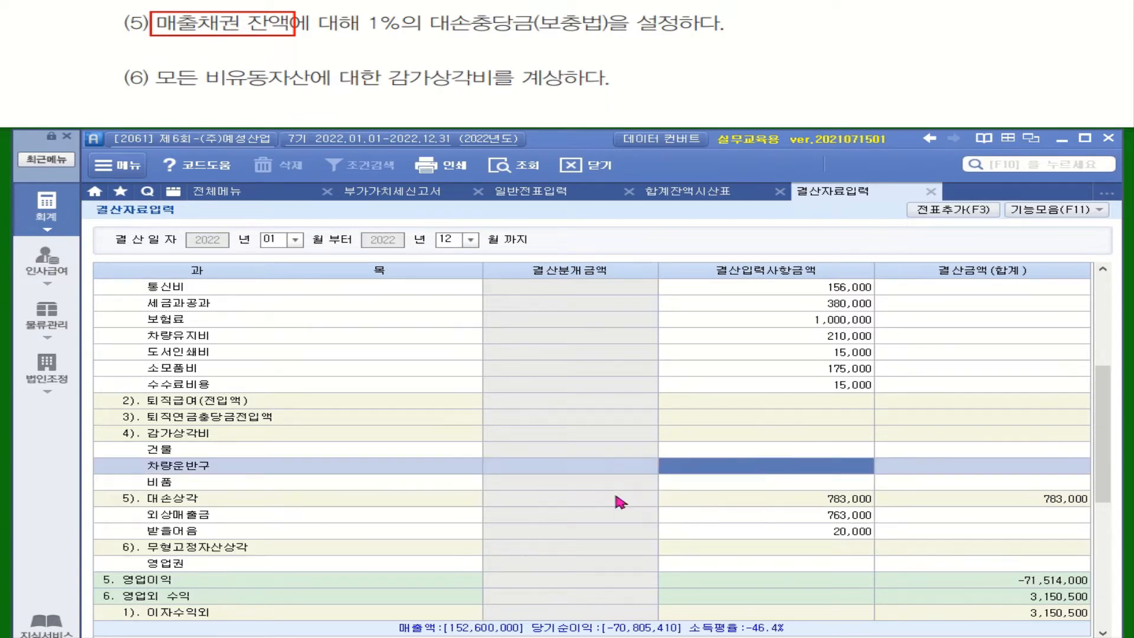
{"action": "left_click_drag", "start_coordinate": [581, 124], "coordinate": [538, 218]}
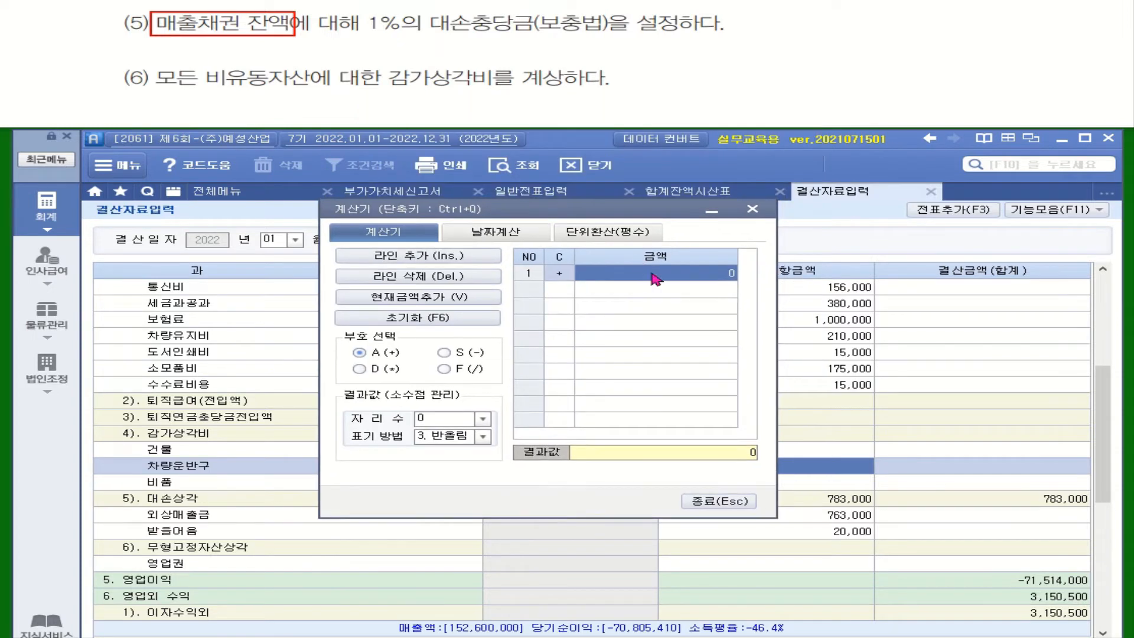
{"action": "type", "text": "2000000"}
{"action": "key", "text": "Return"}
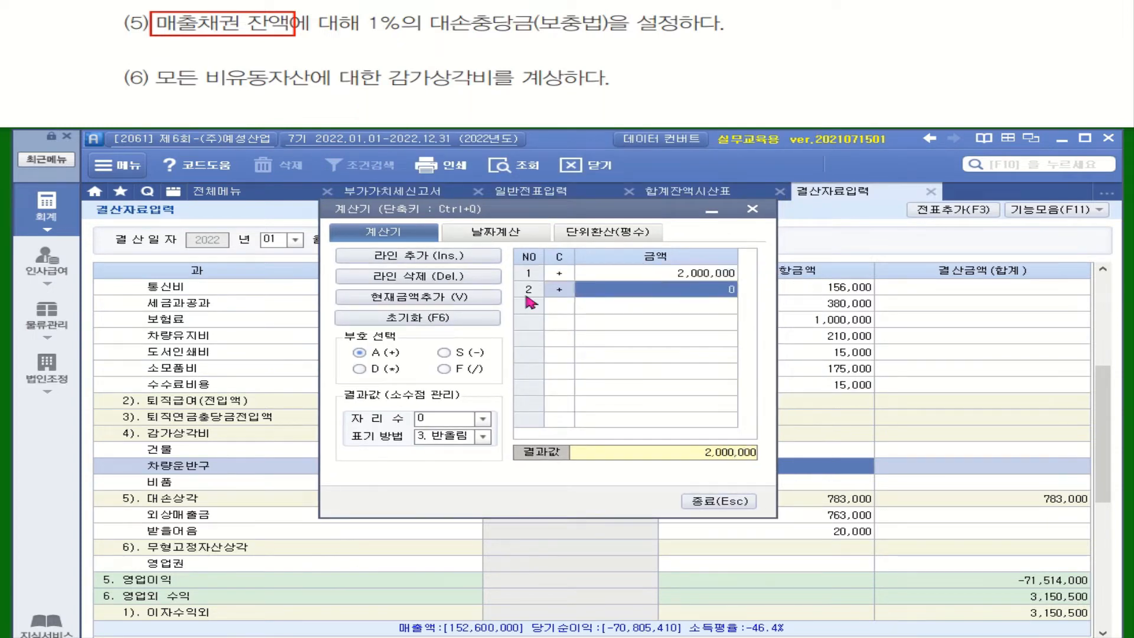
{"action": "left_click", "coordinate": [386, 376]}
{"action": "left_click", "coordinate": [643, 293]}
{"action": "type", "text": "0.0"}
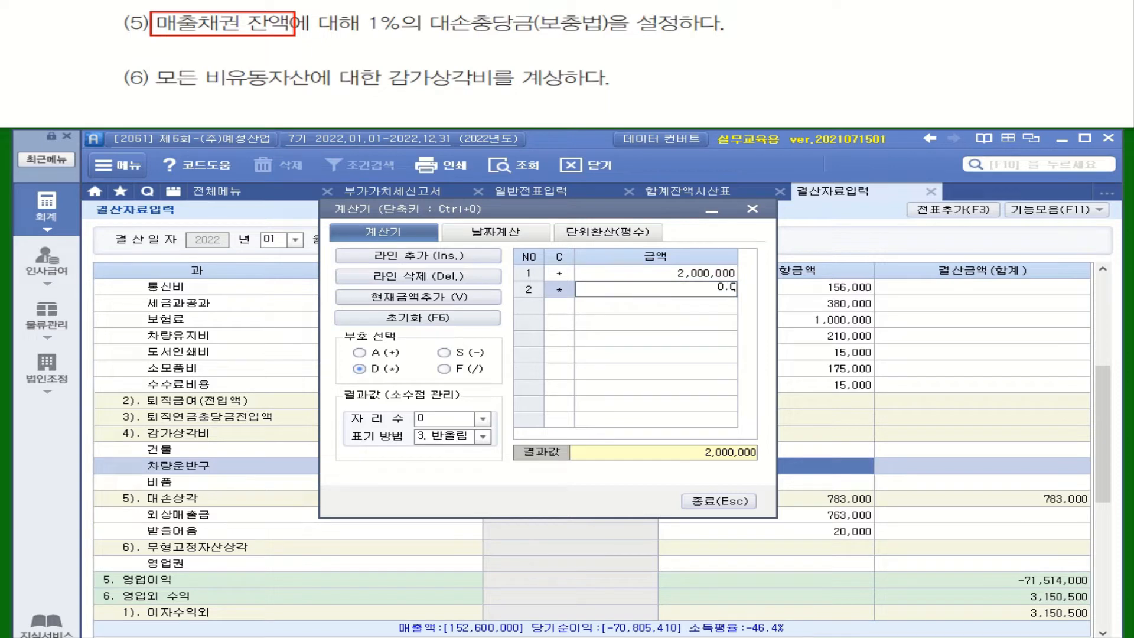
{"action": "type", "text": "1"}
{"action": "key", "text": "Return"}
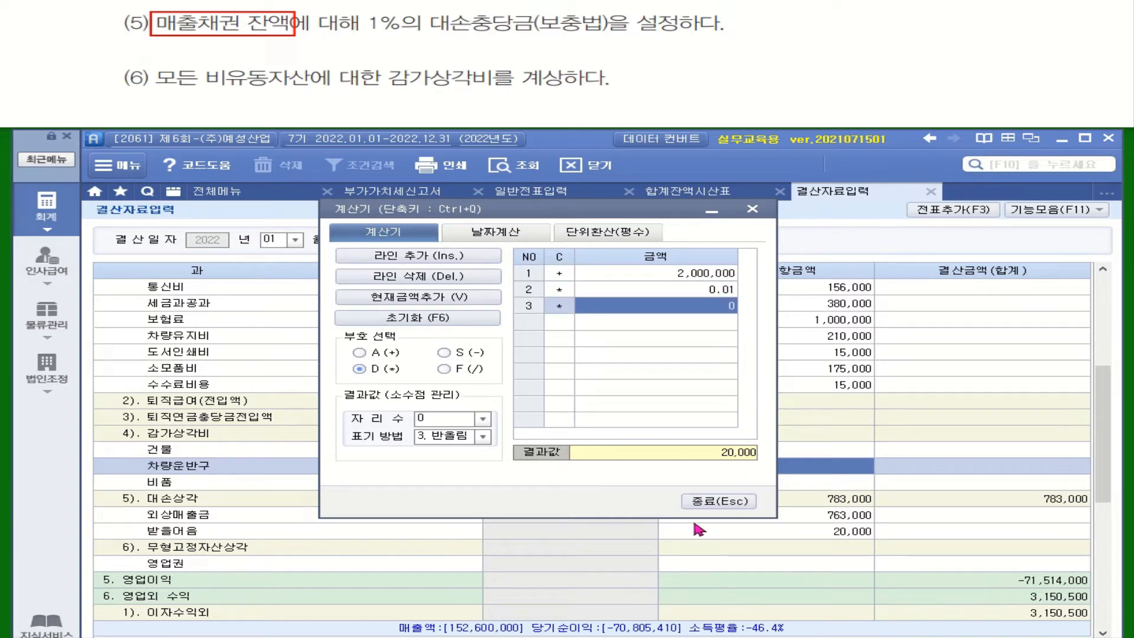
{"action": "left_click", "coordinate": [752, 211]}
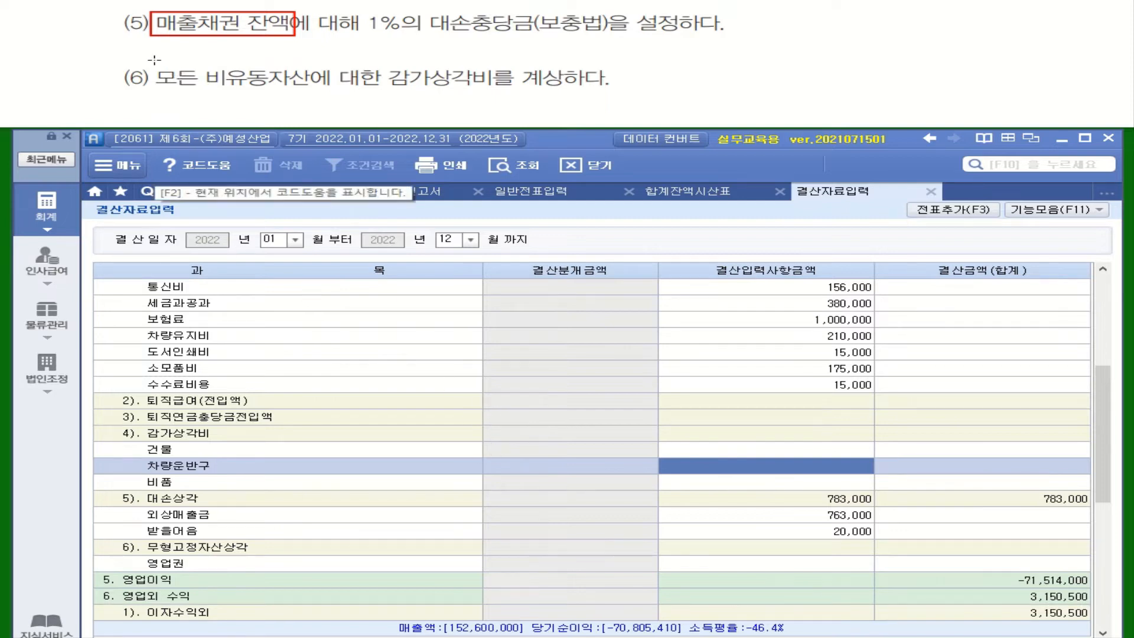
Open 원가경비별감가상각명세서, query the 유형자산총괄 summary for all expense categories and check the 당기상각비 of 차량운반구
{"action": "mouse_move", "coordinate": [155, 59]}
{"action": "left_mouse_down"}
{"action": "mouse_move", "coordinate": [204, 88]}
{"action": "mouse_move", "coordinate": [617, 94]}
{"action": "left_mouse_up"}
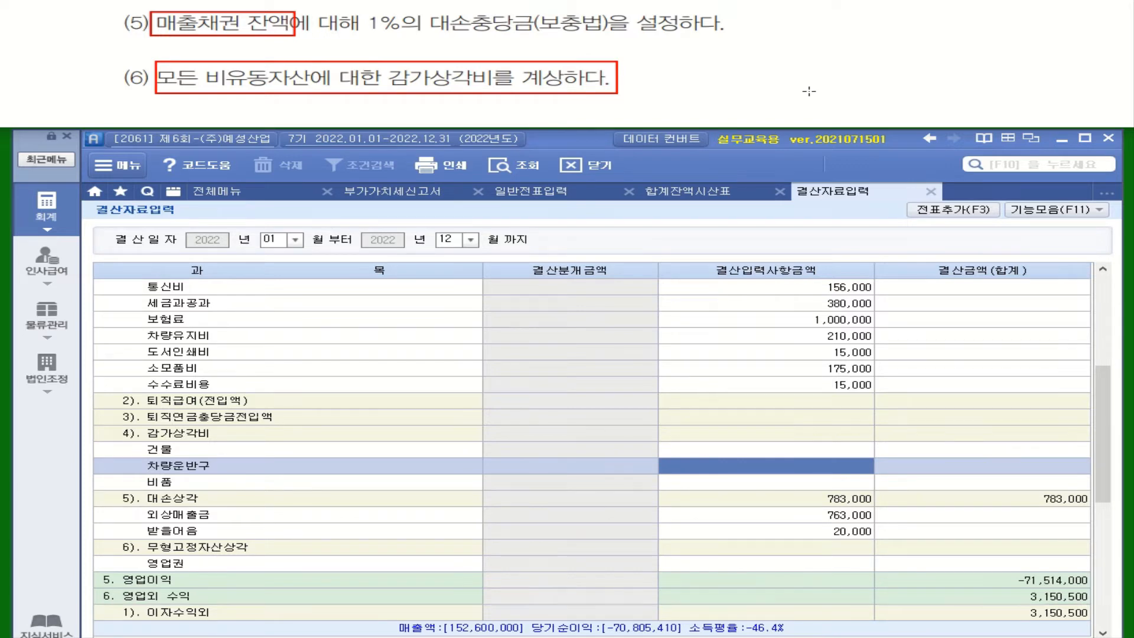
{"action": "left_click", "coordinate": [221, 192]}
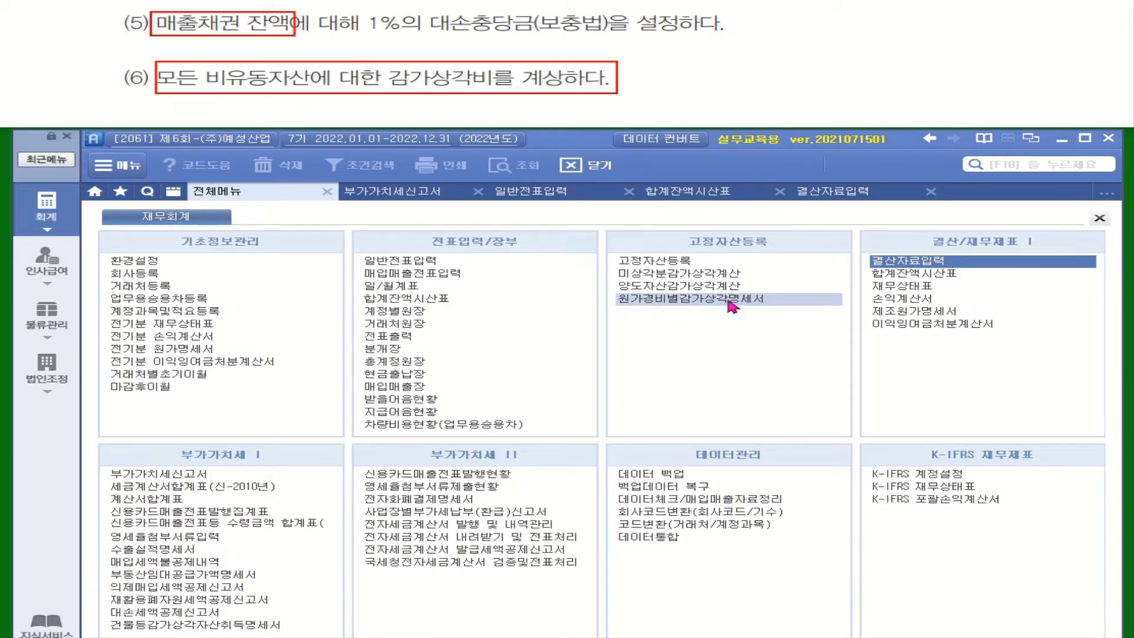
{"action": "left_click", "coordinate": [732, 301]}
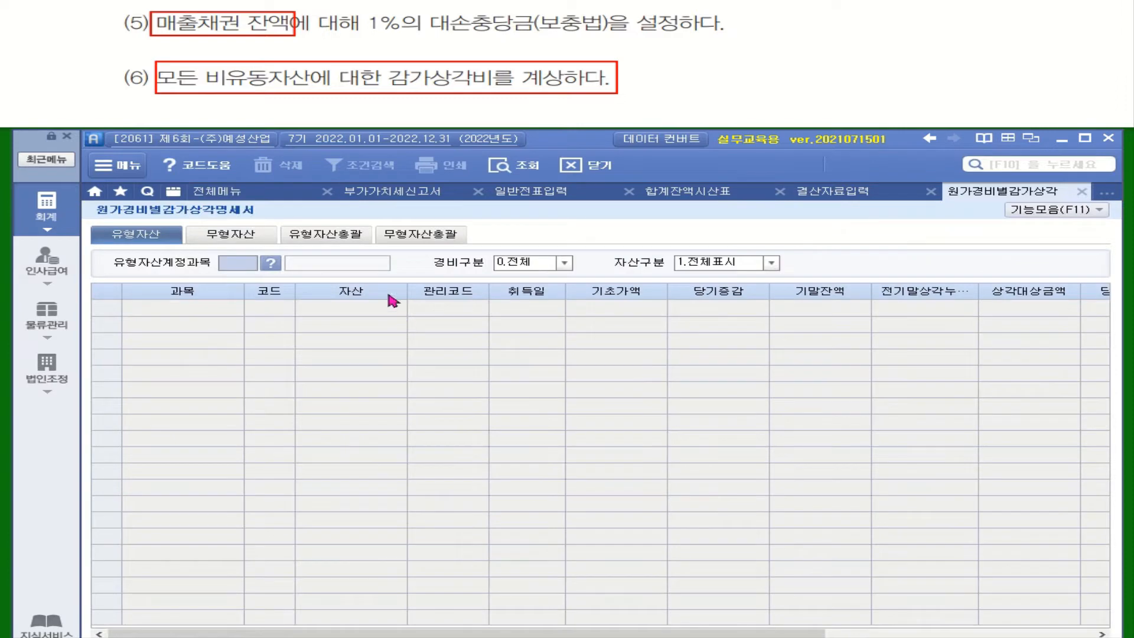
{"action": "left_click", "coordinate": [324, 235]}
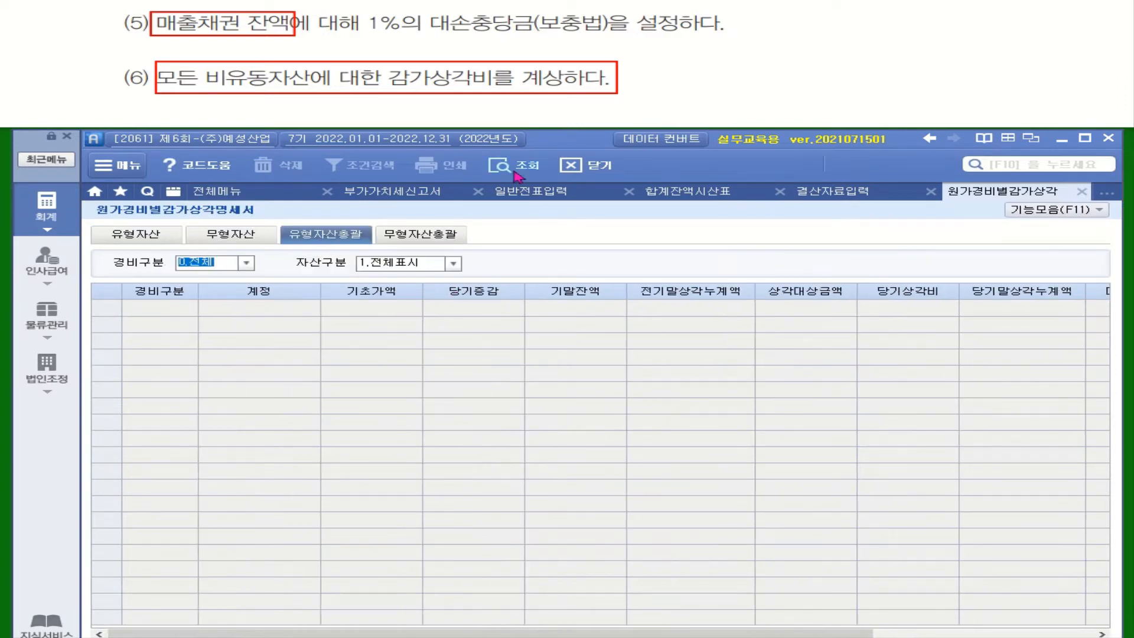
{"action": "left_click", "coordinate": [499, 166]}
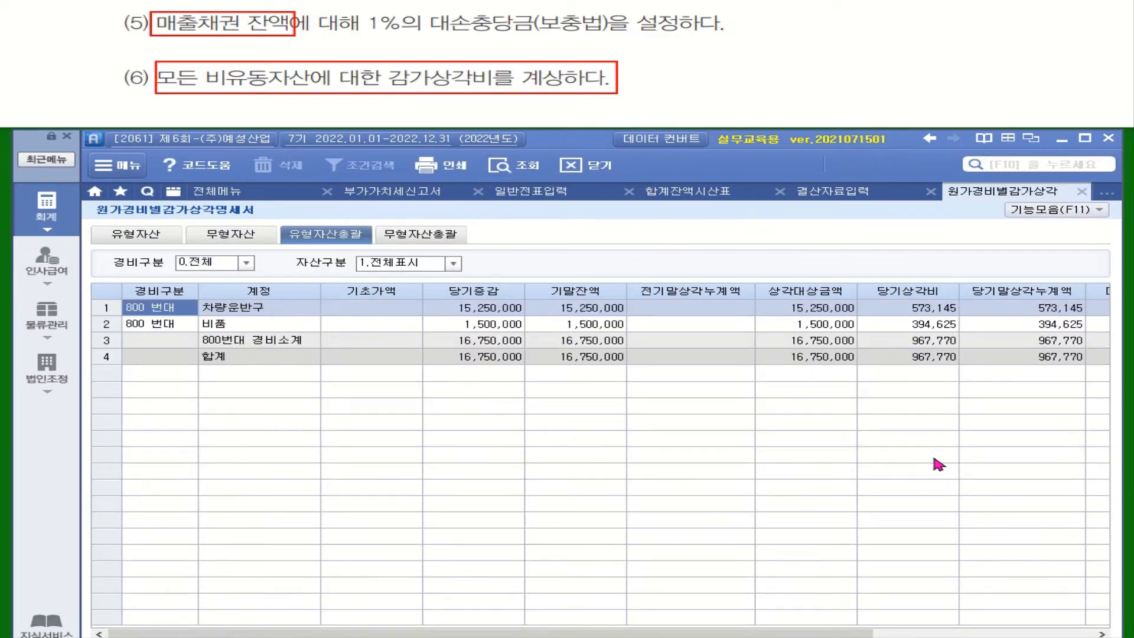
{"action": "left_click", "coordinate": [918, 308]}
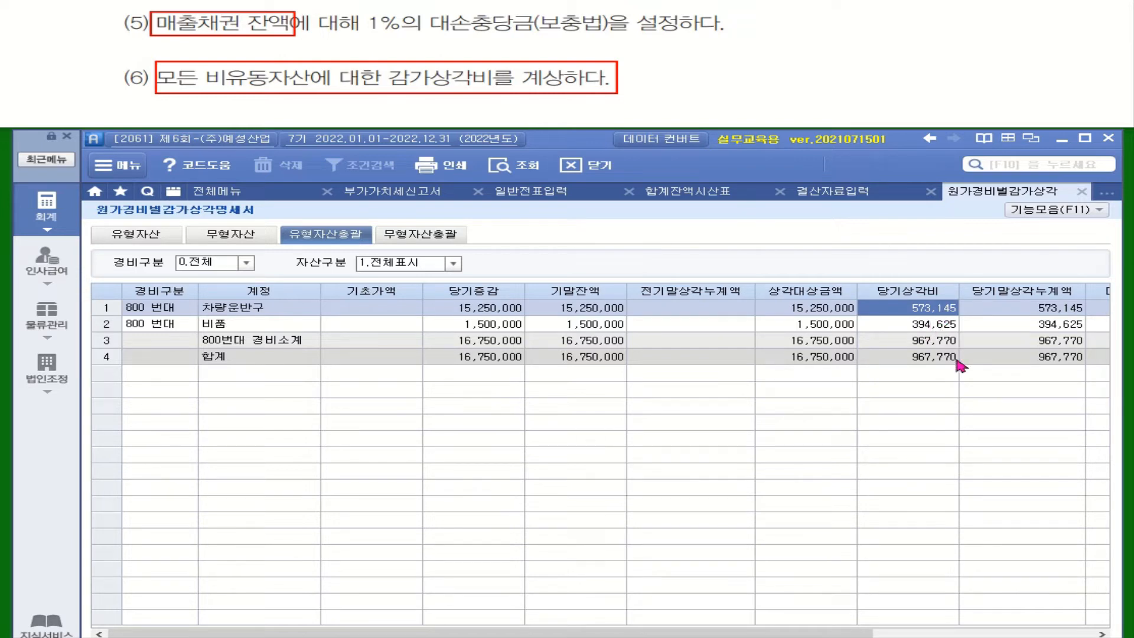
Enter 573,145 for 차량운반구 under 감가상각비 in 결산자료입력
{"action": "left_click", "coordinate": [832, 191]}
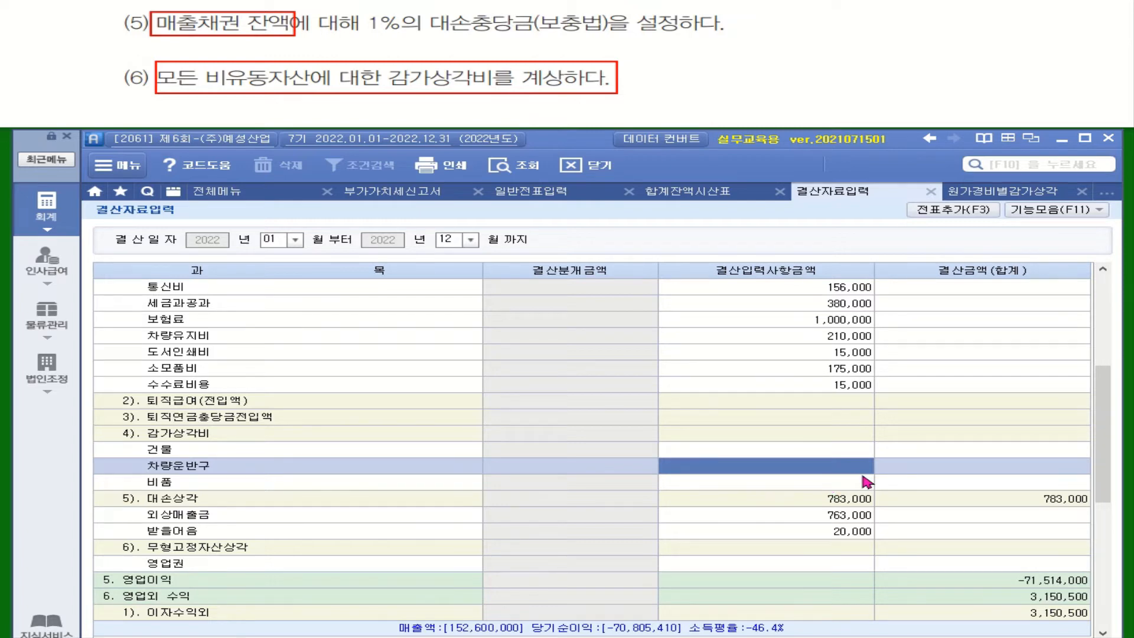
{"action": "type", "text": "573145"}
{"action": "key", "text": "Return"}
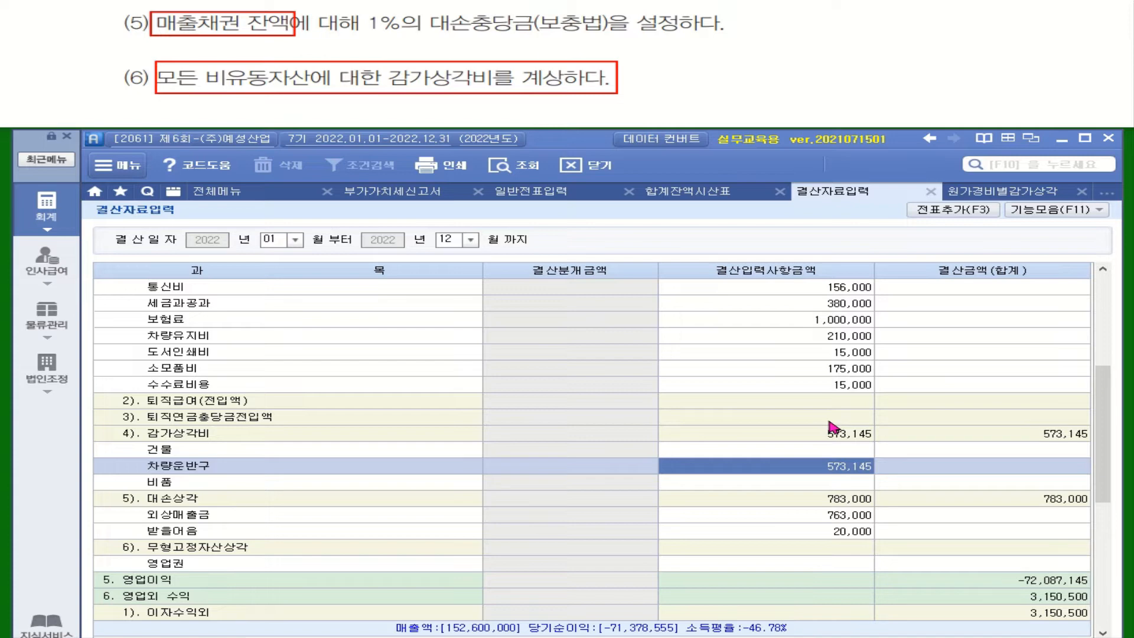
Check the 당기상각비 of 비품 in 원가경비별감가상각명세서 and enter 394,625 for 비품 under 감가상각비 in 결산자료입력
{"action": "left_click", "coordinate": [992, 198]}
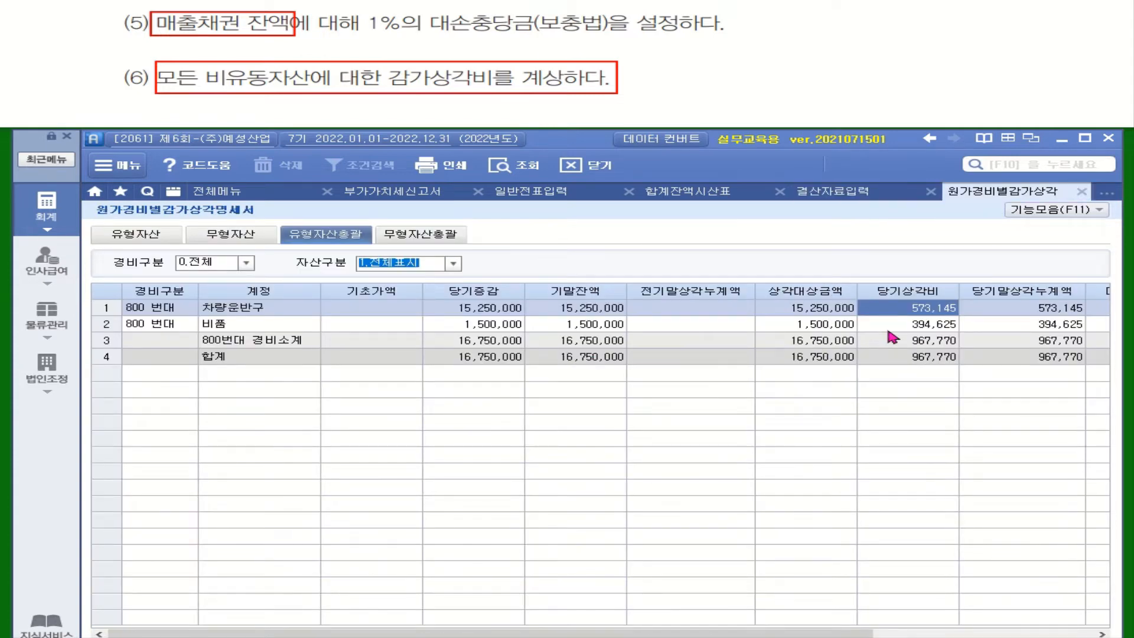
{"action": "left_click", "coordinate": [913, 329]}
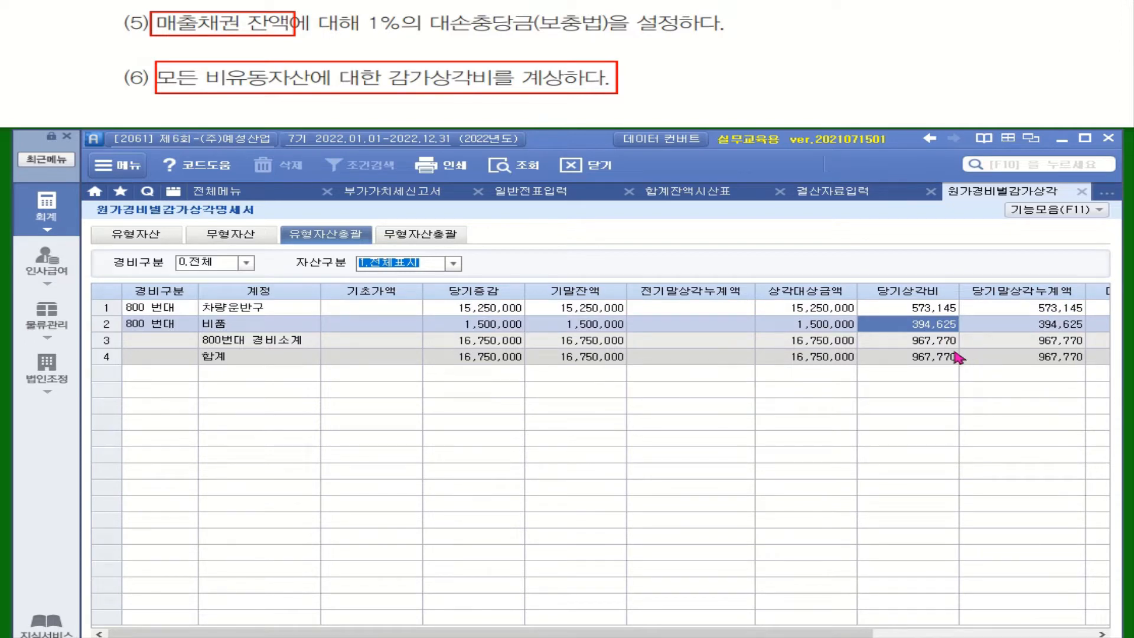
{"action": "left_click", "coordinate": [843, 196]}
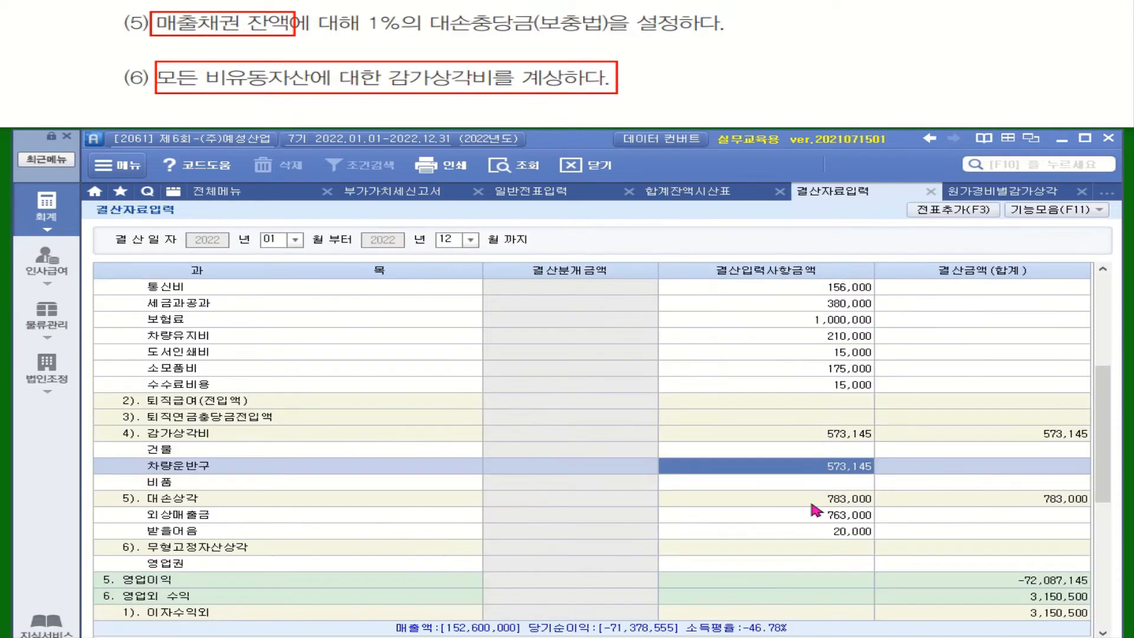
{"action": "left_click", "coordinate": [840, 483]}
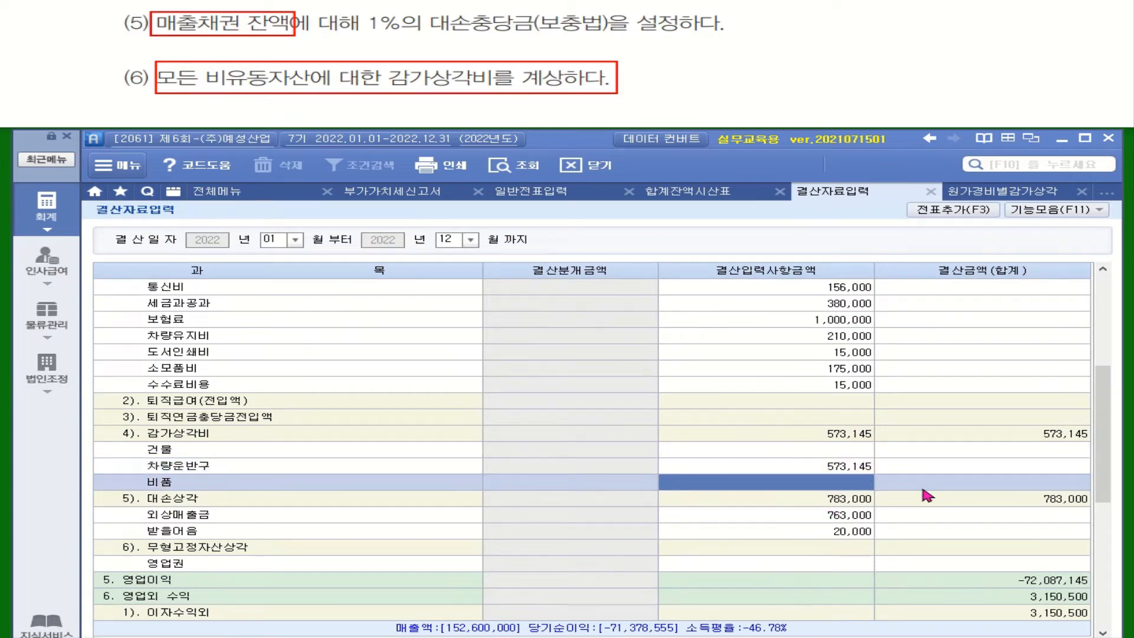
{"action": "type", "text": "394,625"}
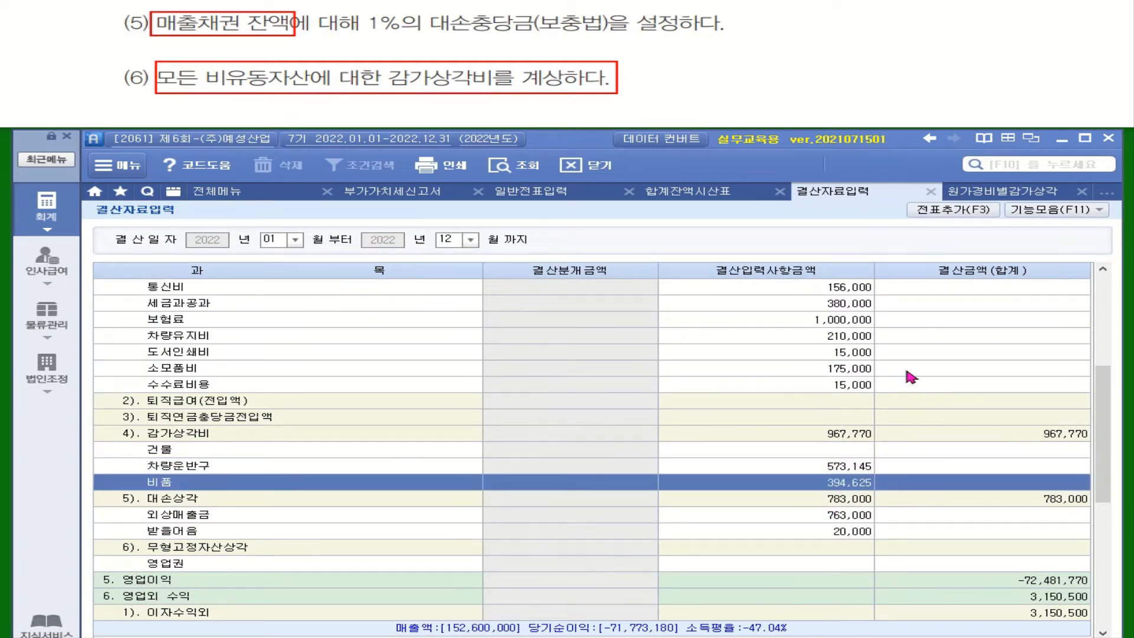
Query the 무형자산총괄 summary in 원가경비별감가상각명세서 for all expense categories and all assets to check for intangible asset amortization
{"action": "left_click", "coordinate": [980, 196]}
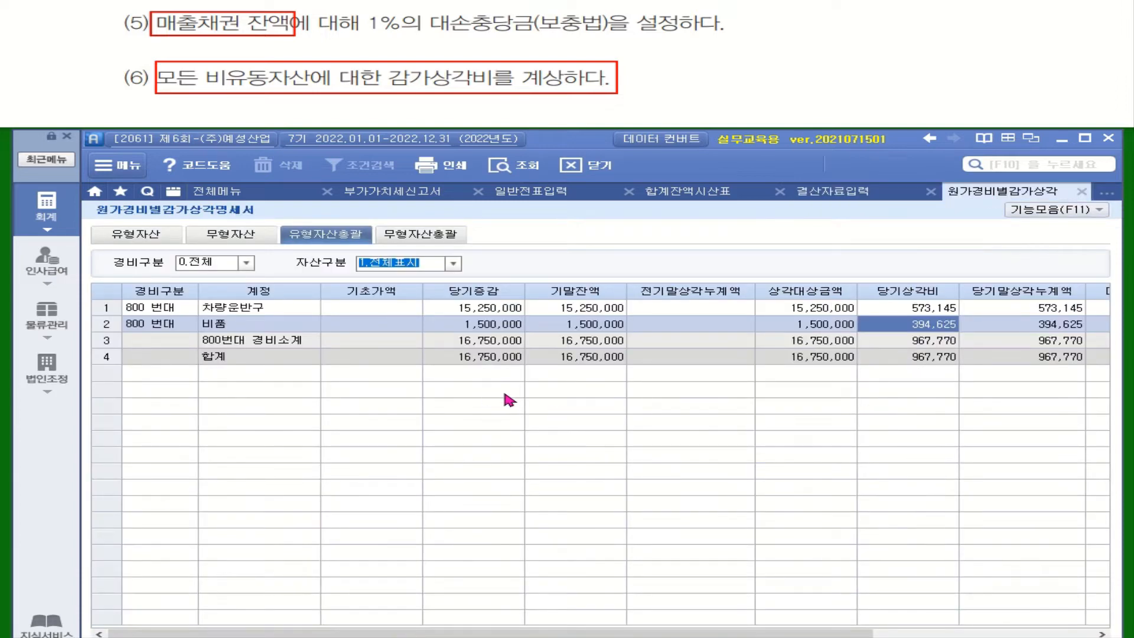
{"action": "left_click", "coordinate": [429, 234]}
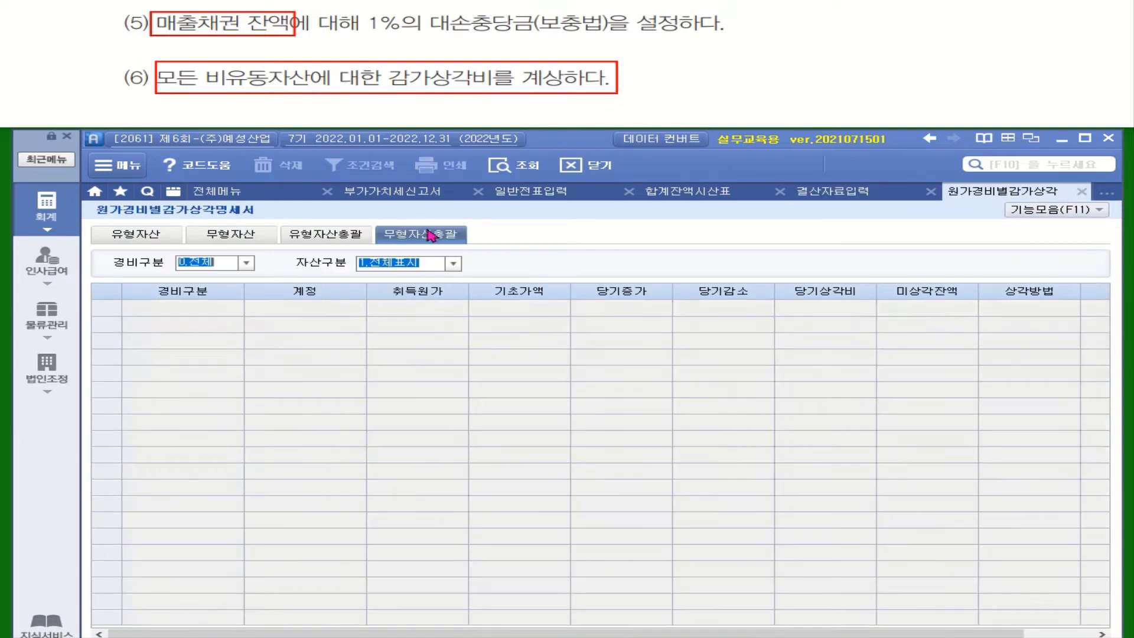
{"action": "left_click", "coordinate": [502, 166]}
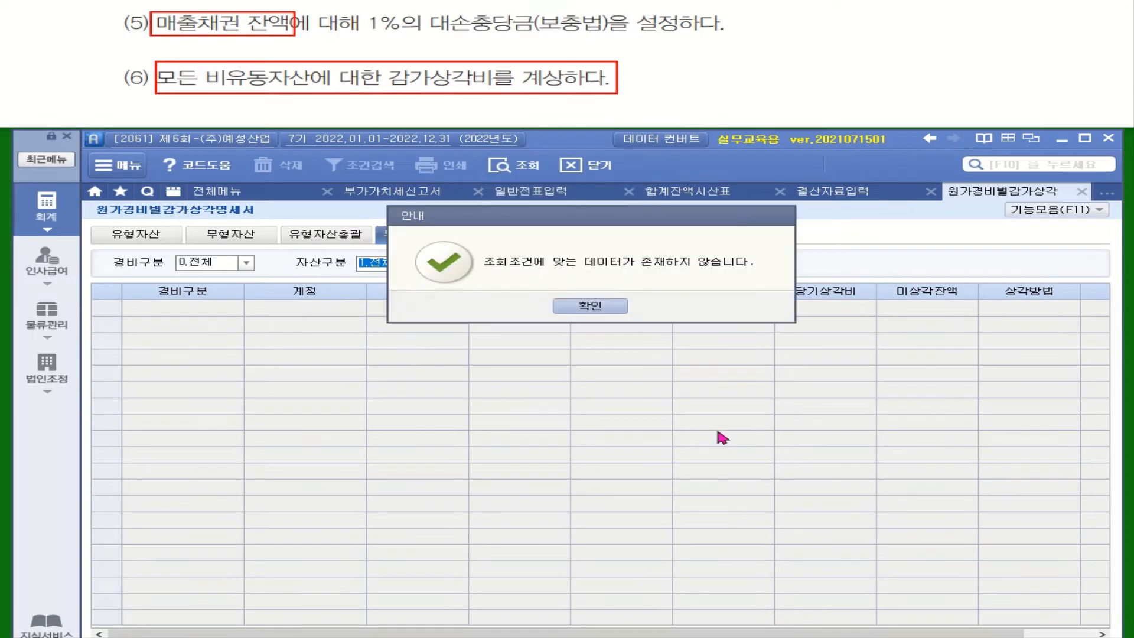
{"action": "left_click", "coordinate": [614, 306]}
{"action": "key", "text": "Return"}
{"action": "key", "text": "Return"}
{"action": "key", "text": "Return"}
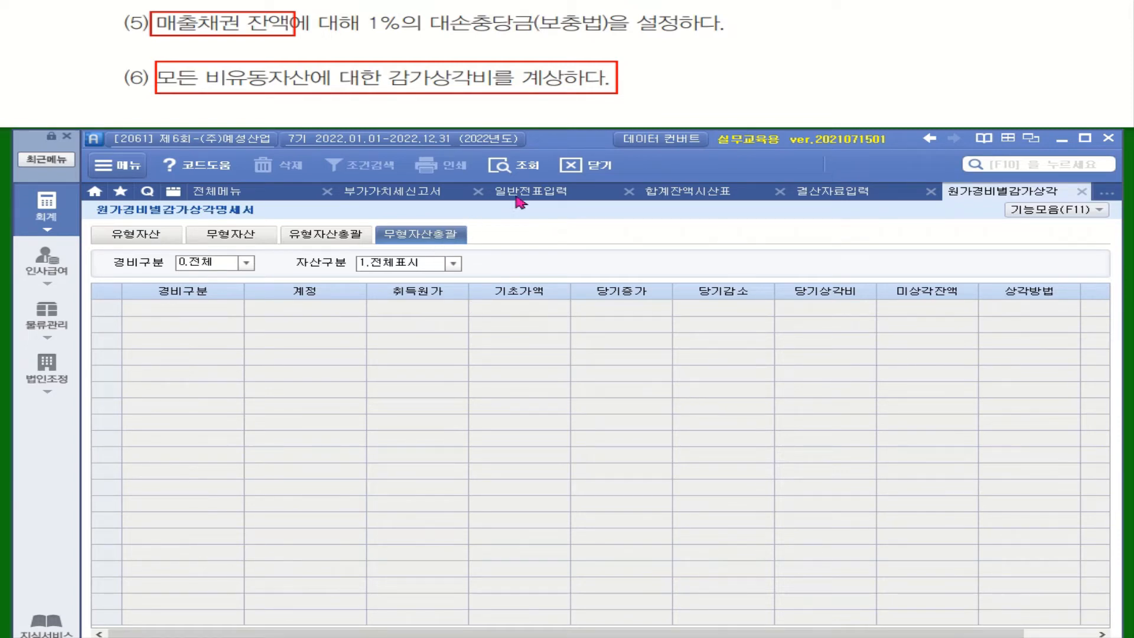
{"action": "left_click", "coordinate": [498, 166]}
{"action": "left_click", "coordinate": [589, 313]}
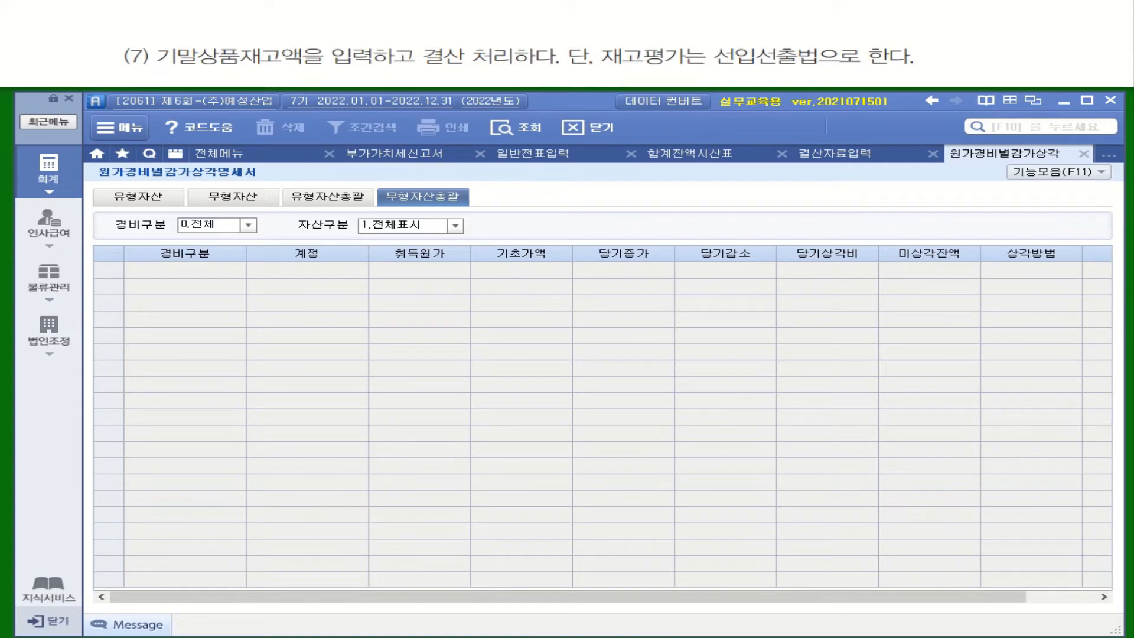
{"action": "mouse_move", "coordinate": [153, 40]}
{"action": "left_mouse_down"}
{"action": "mouse_move", "coordinate": [180, 72]}
{"action": "mouse_move", "coordinate": [511, 71]}
{"action": "left_mouse_up"}
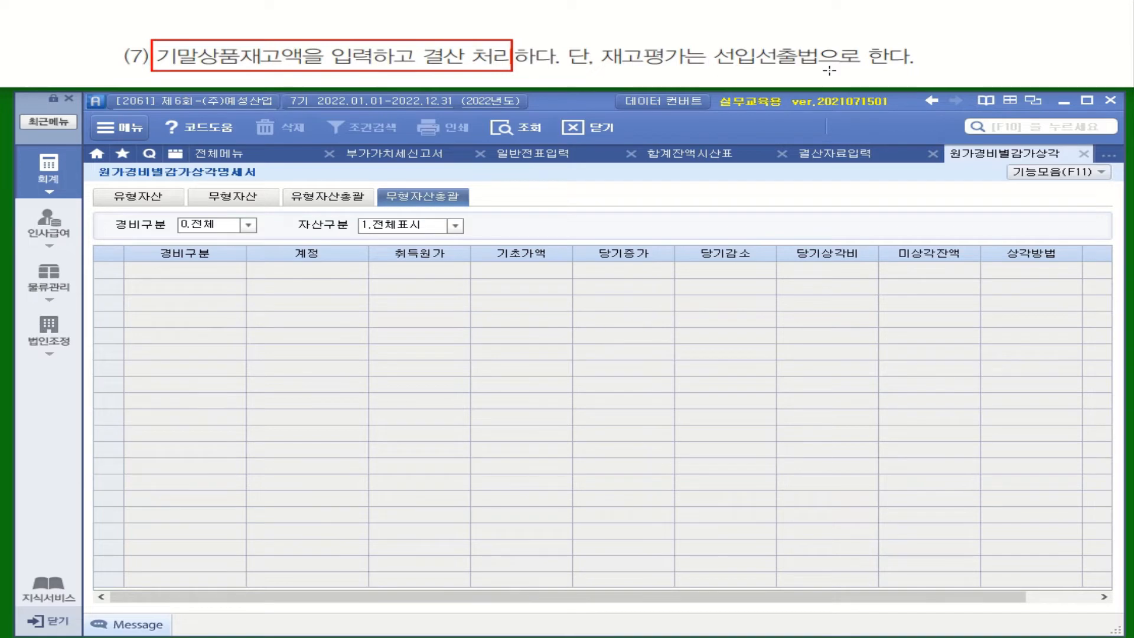
{"action": "left_click_drag", "start_coordinate": [715, 69], "coordinate": [912, 69]}
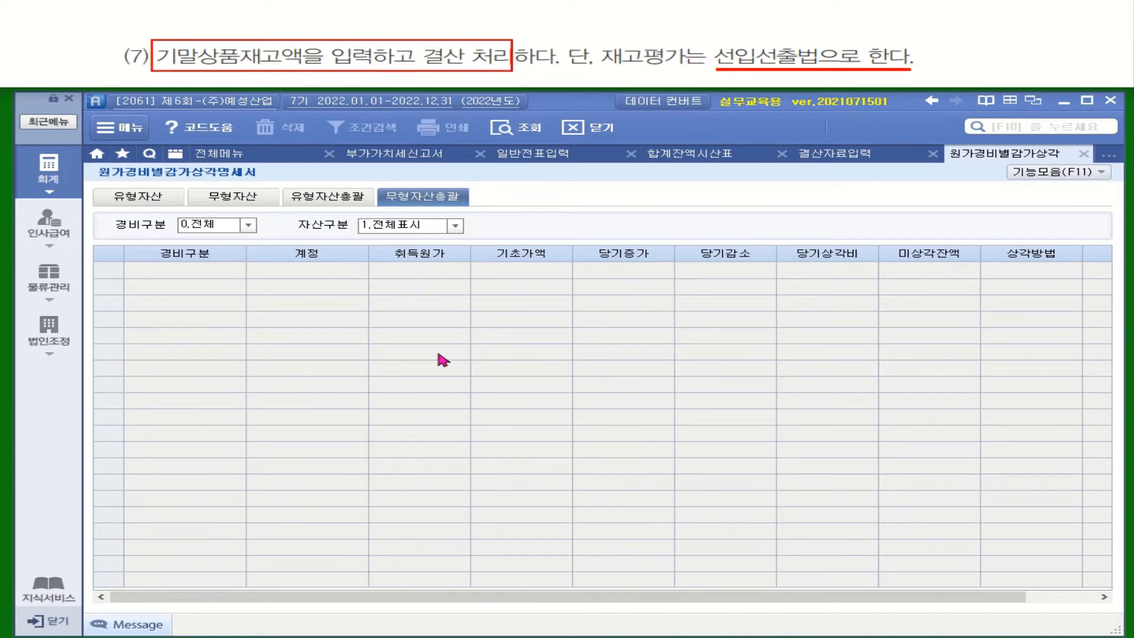
Open 재고자산수불부 under 물류관리 and query all items for the period 2022-01-01 to 2022-12-31
{"action": "left_click", "coordinate": [37, 289]}
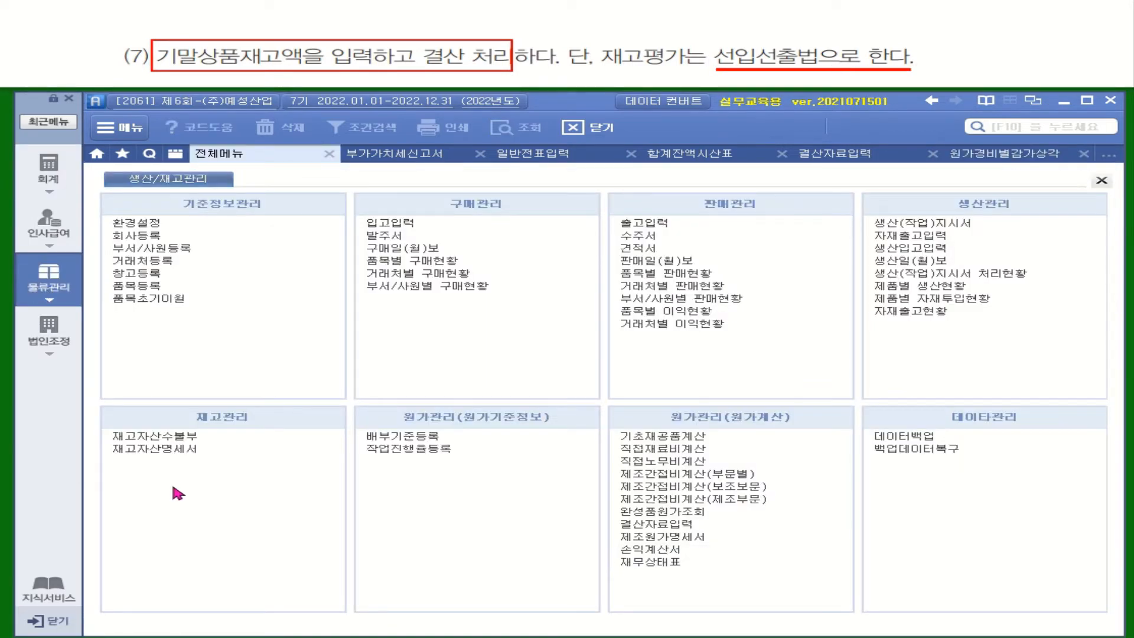
{"action": "left_click", "coordinate": [177, 437]}
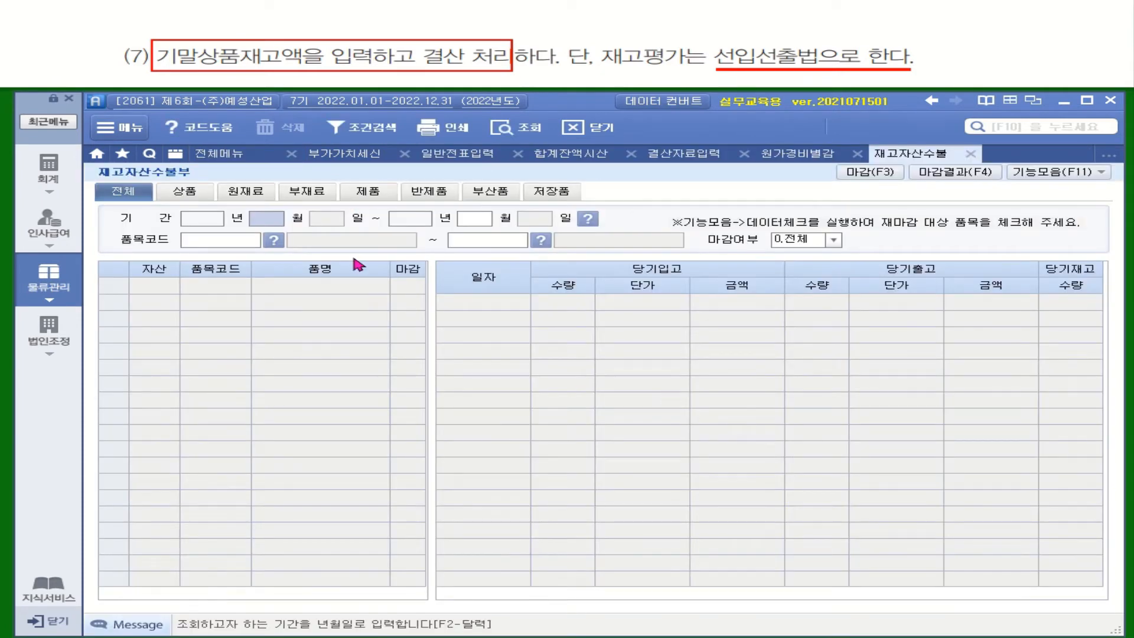
{"action": "key", "text": "Return"}
{"action": "key", "text": "Return"}
{"action": "key", "text": "Return"}
{"action": "key", "text": "Return"}
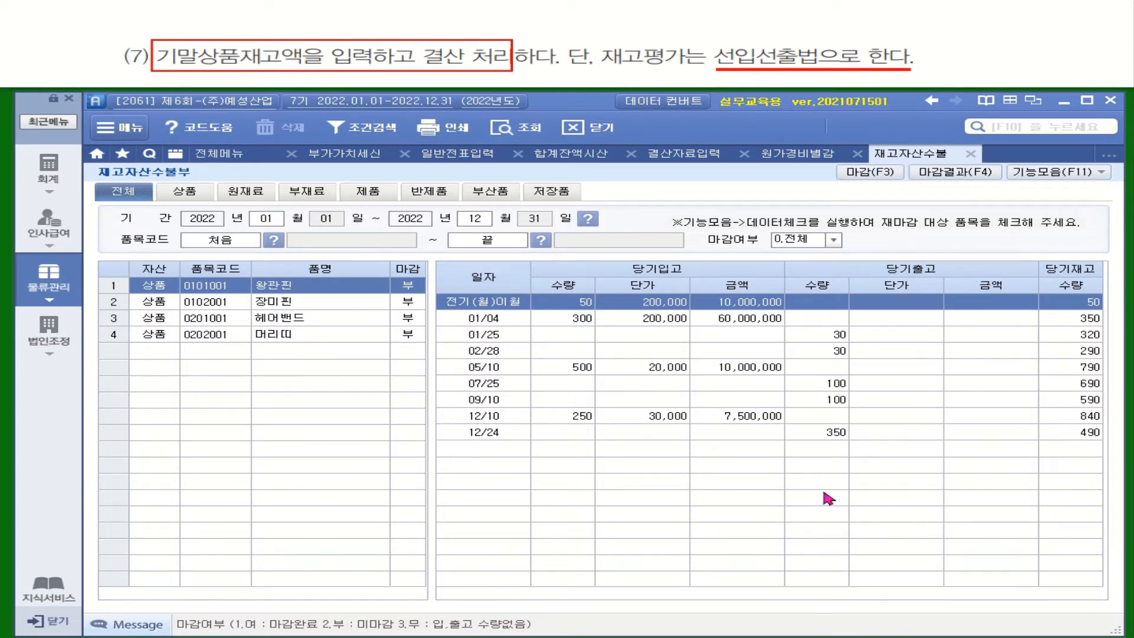
Apply 선입선출법 as the valuation method for all inventory types and run 일괄마감 on the inventory ledger
{"action": "left_click", "coordinate": [1056, 174]}
{"action": "left_click", "coordinate": [893, 222]}
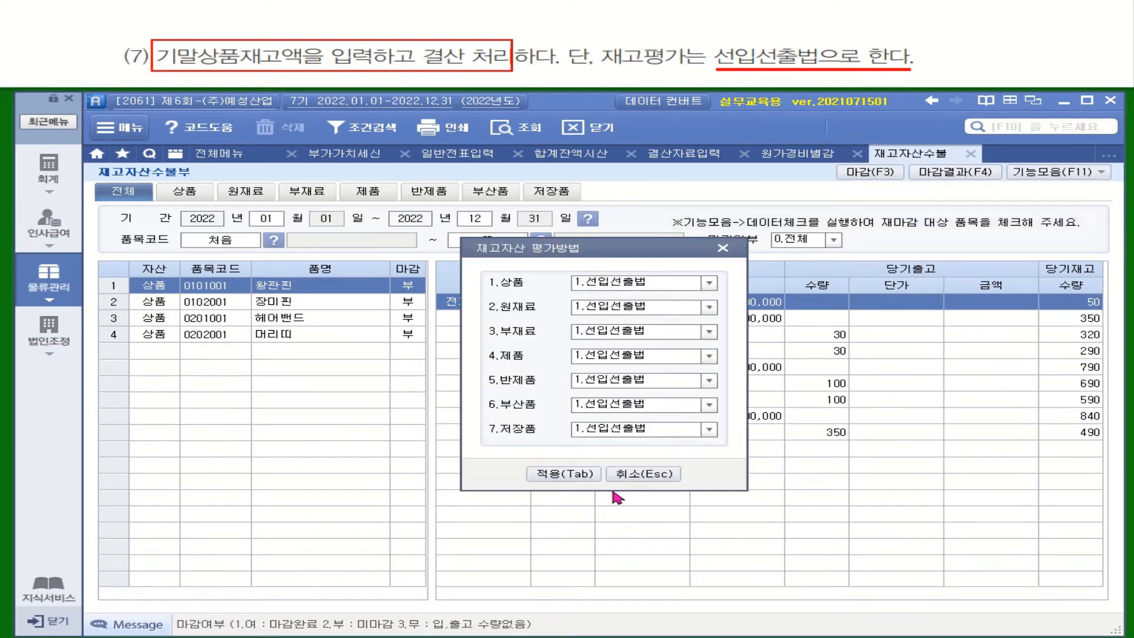
{"action": "left_click", "coordinate": [584, 476]}
{"action": "left_click", "coordinate": [844, 177]}
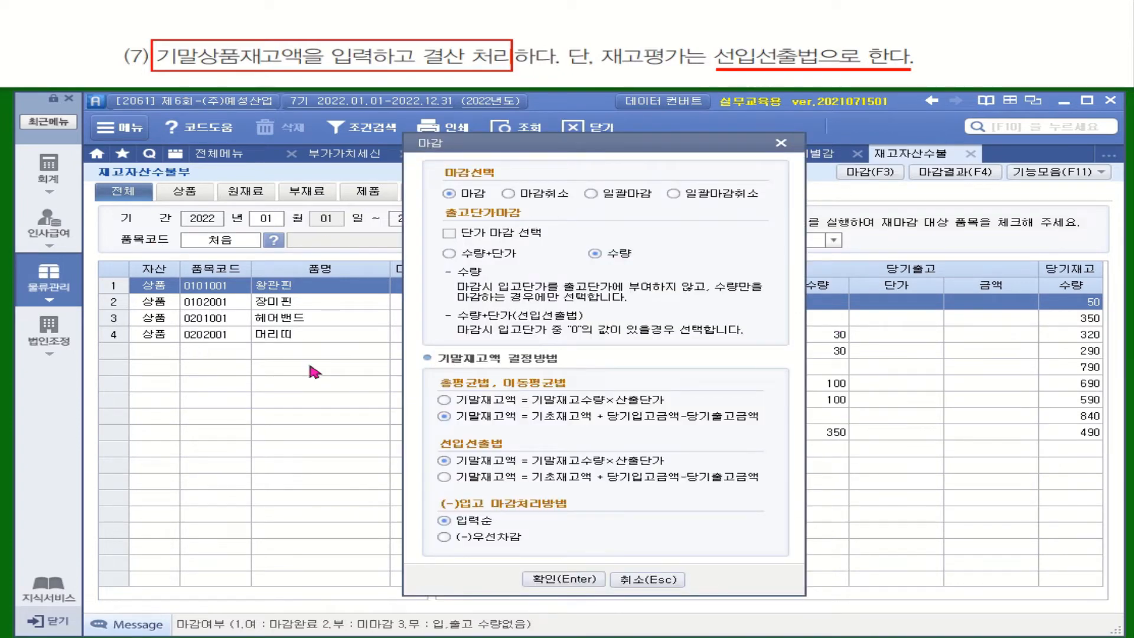
{"action": "left_click", "coordinate": [591, 194]}
{"action": "left_click", "coordinate": [564, 579]}
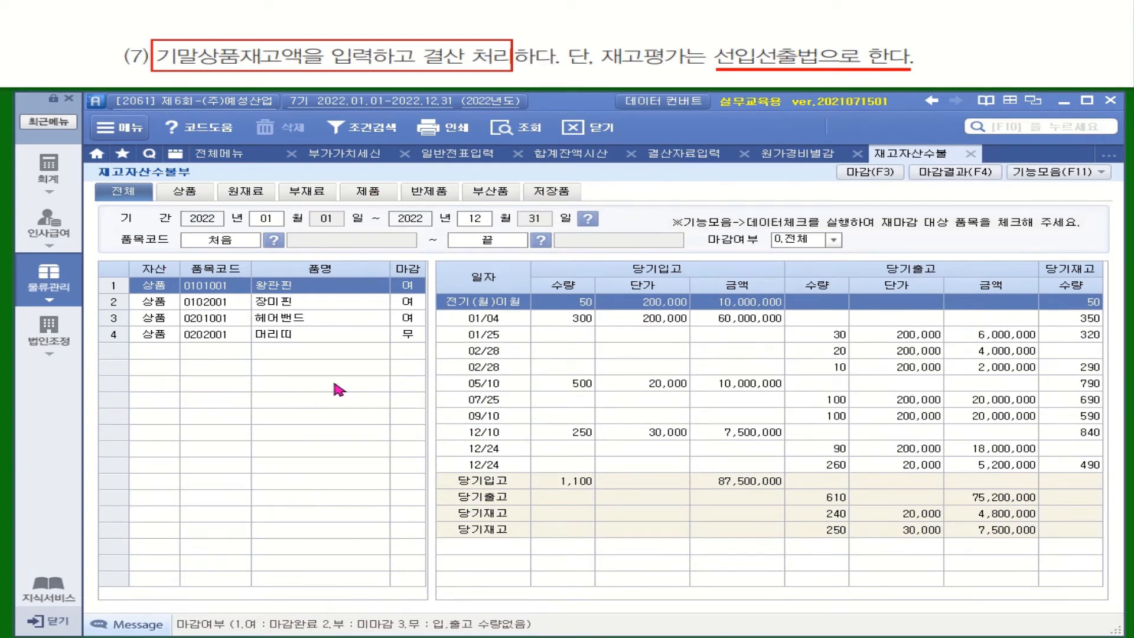
Review the closed inventory ledgers of all four items and examine the 당기재고 amounts of 왕관핀
{"action": "left_click", "coordinate": [315, 306]}
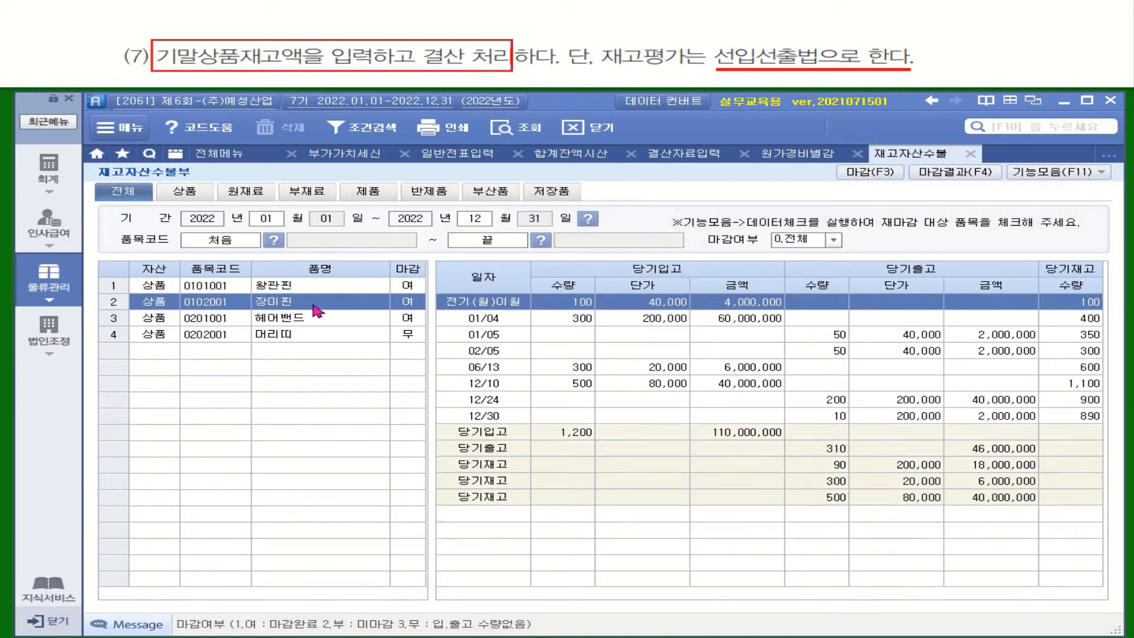
{"action": "left_click", "coordinate": [315, 318]}
{"action": "left_click", "coordinate": [325, 332]}
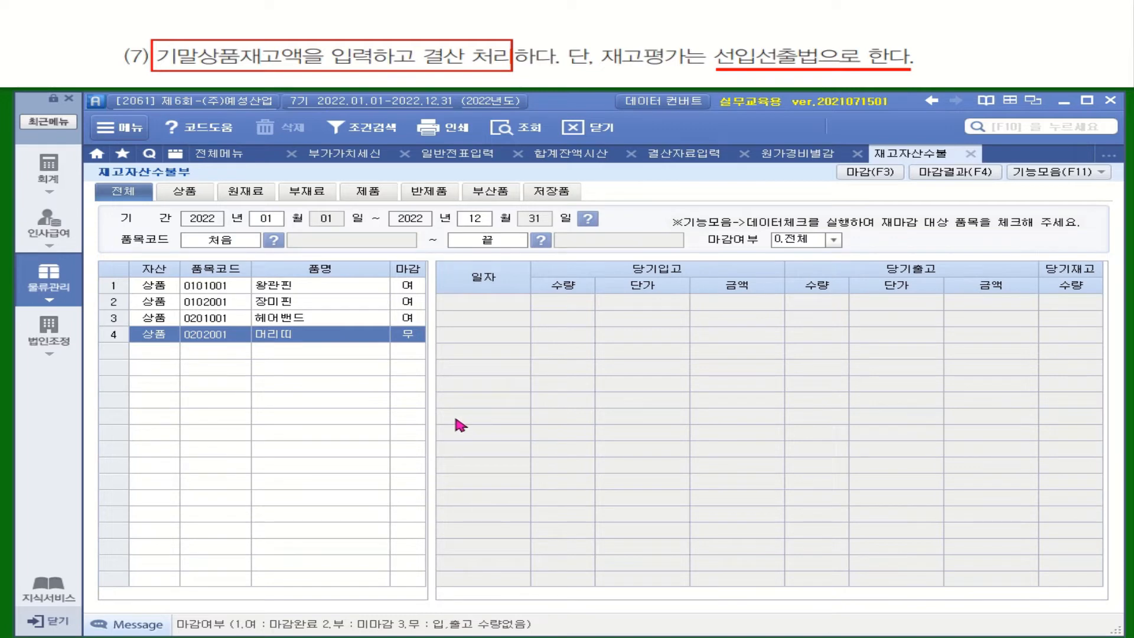
{"action": "left_click", "coordinate": [339, 286]}
{"action": "left_click", "coordinate": [999, 515]}
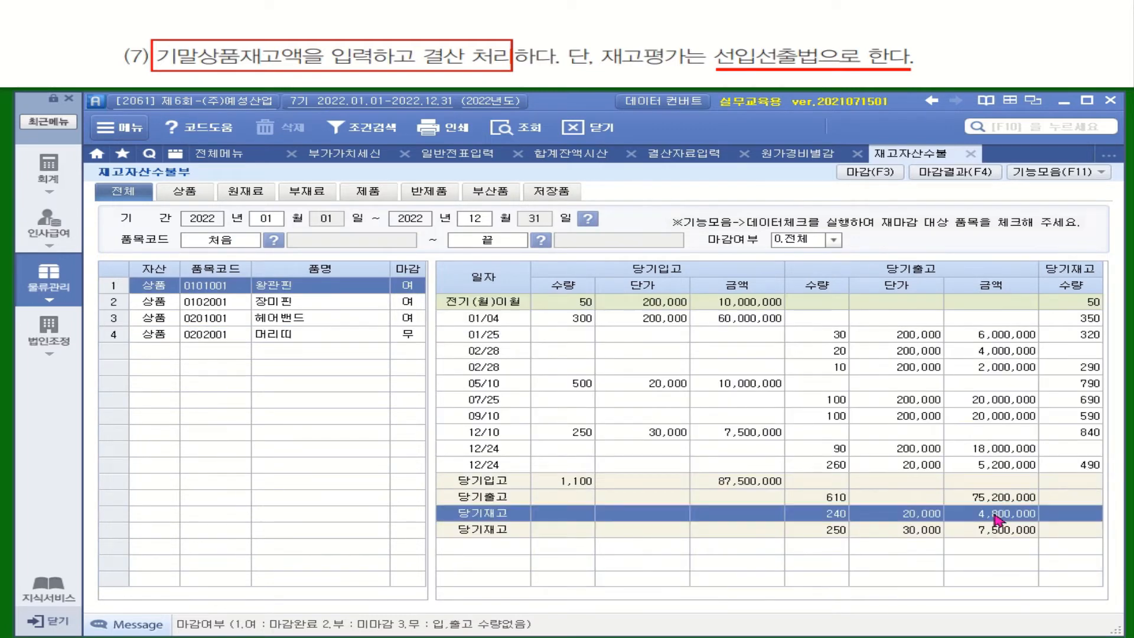
{"action": "left_click", "coordinate": [1007, 532]}
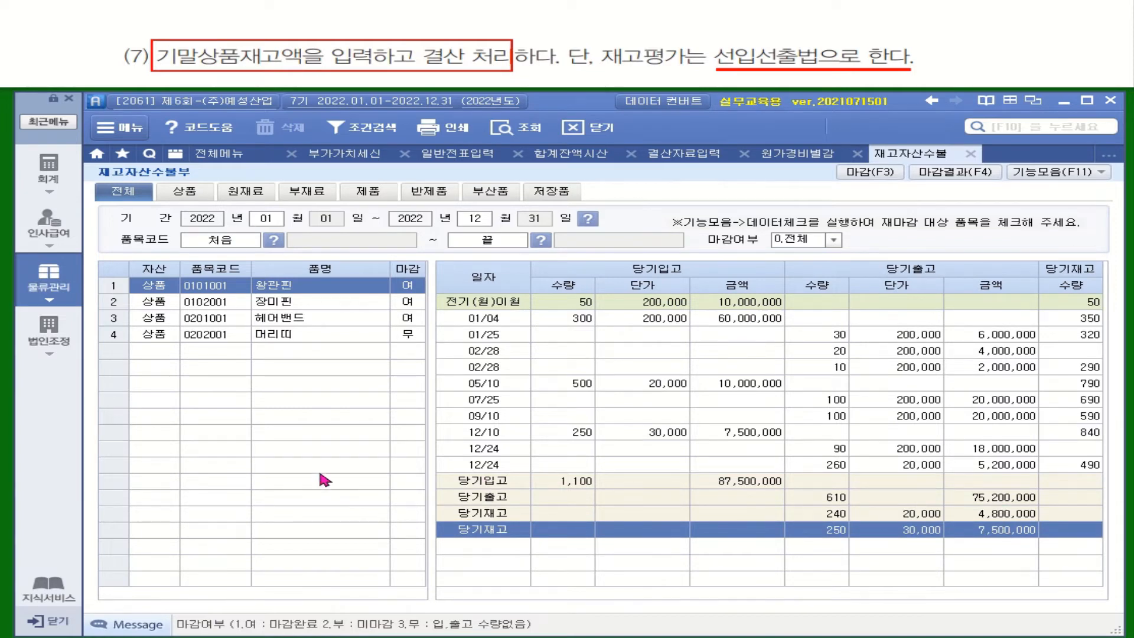
Open 재고자산명세서, query all items for month 12 and check the total 재고금액 of 상품
{"action": "left_click", "coordinate": [217, 153]}
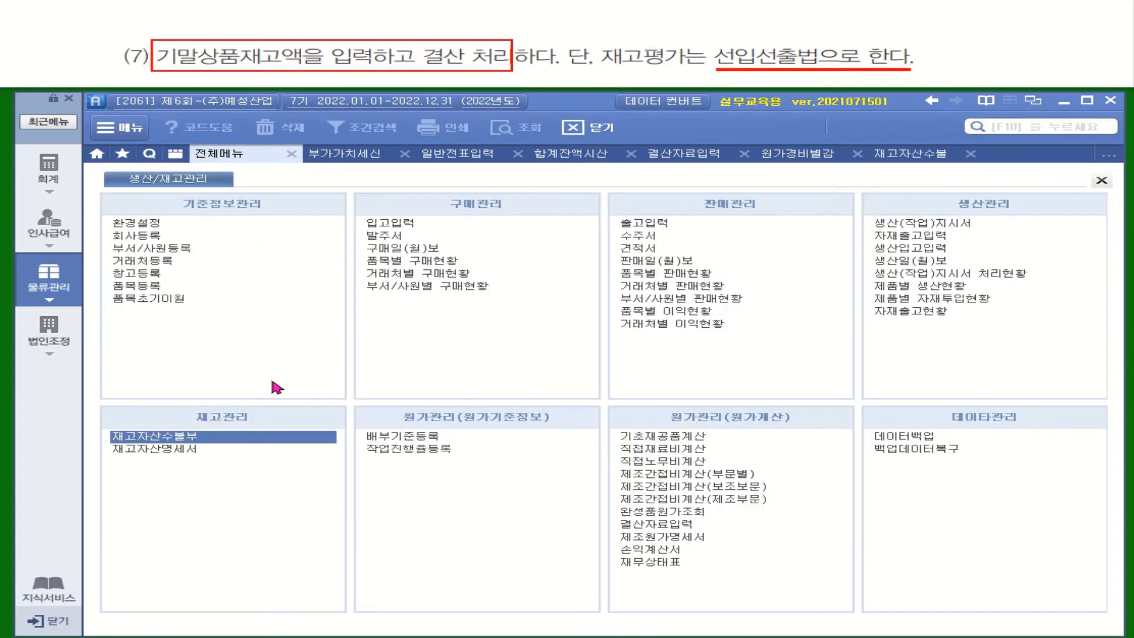
{"action": "left_click", "coordinate": [180, 448]}
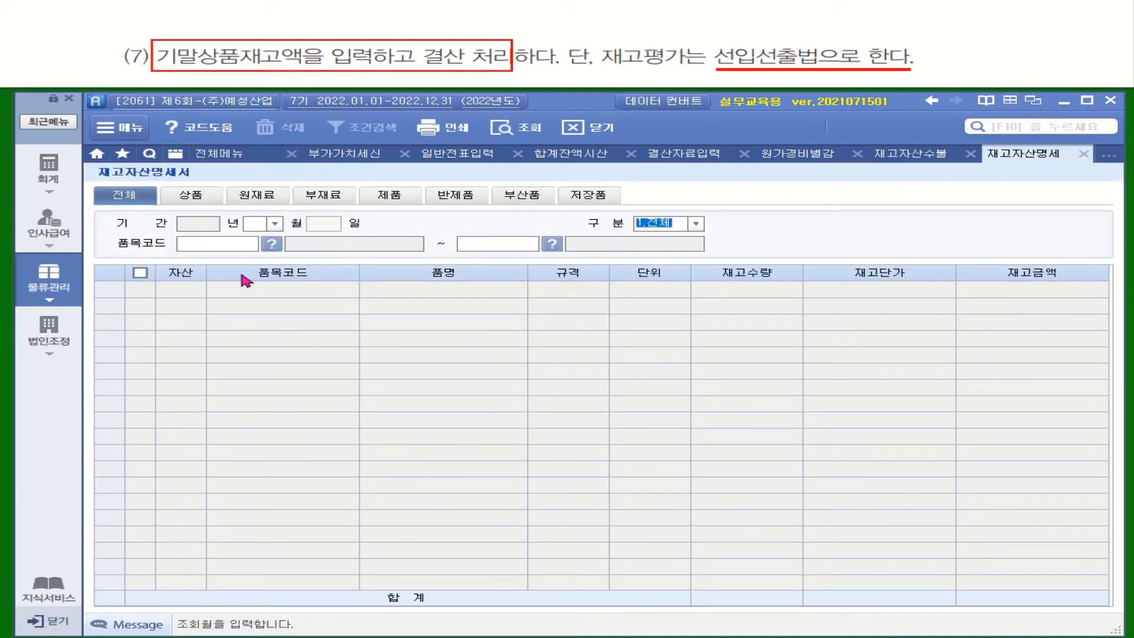
{"action": "left_click", "coordinate": [275, 223]}
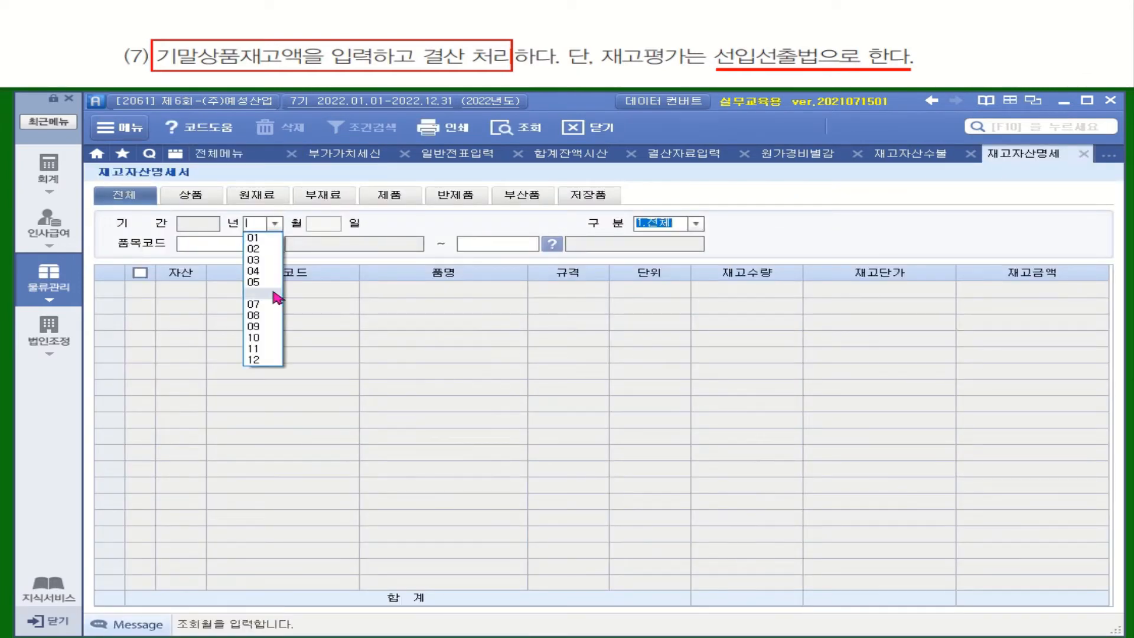
{"action": "left_click", "coordinate": [261, 363]}
{"action": "key", "text": "Return"}
{"action": "key", "text": "Return"}
{"action": "key", "text": "Return"}
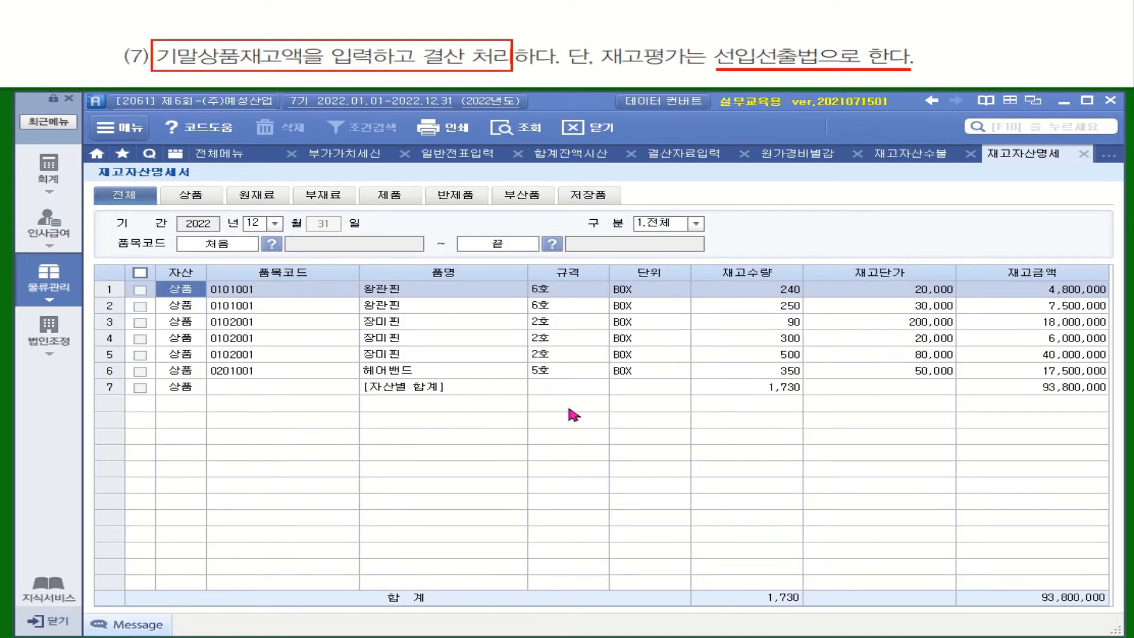
{"action": "left_click", "coordinate": [1051, 388]}
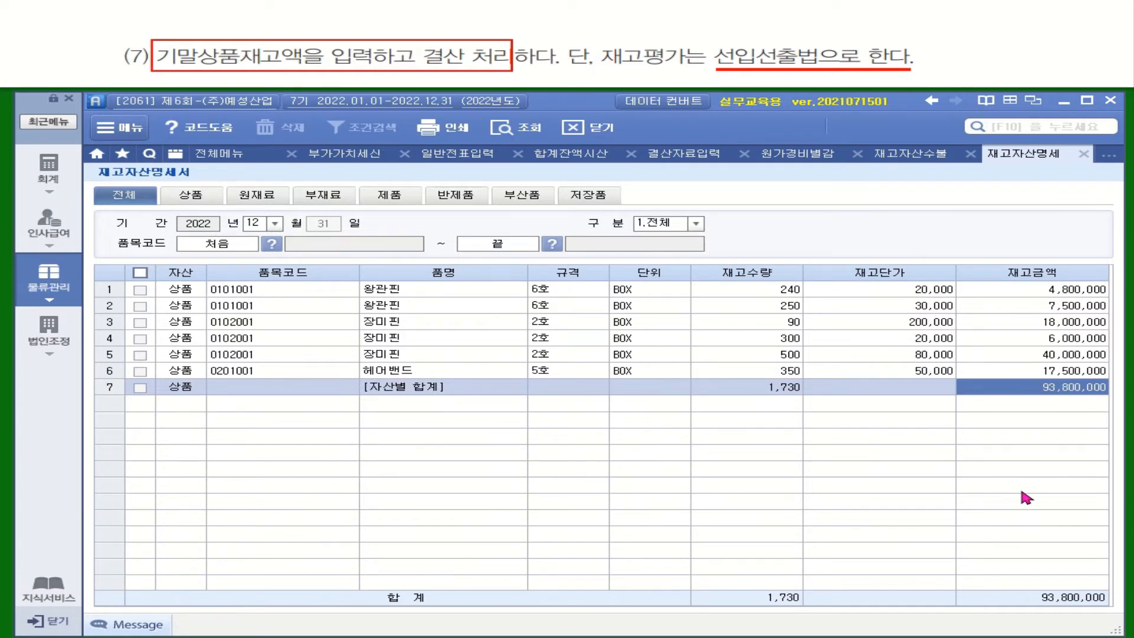
Enter 93,800,000 as the 기말 상품 재고액 in 결산자료입력
{"action": "left_click", "coordinate": [684, 155]}
{"action": "scroll", "coordinate": [910, 395], "scroll_direction": "up", "scroll_amount": 5}
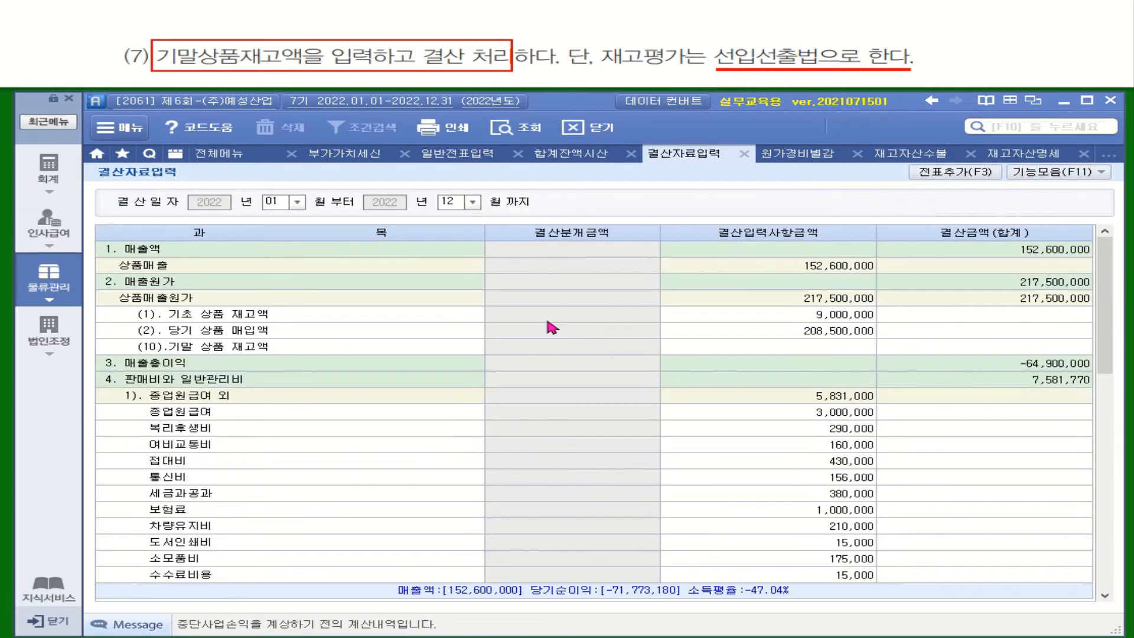
{"action": "left_click", "coordinate": [798, 348]}
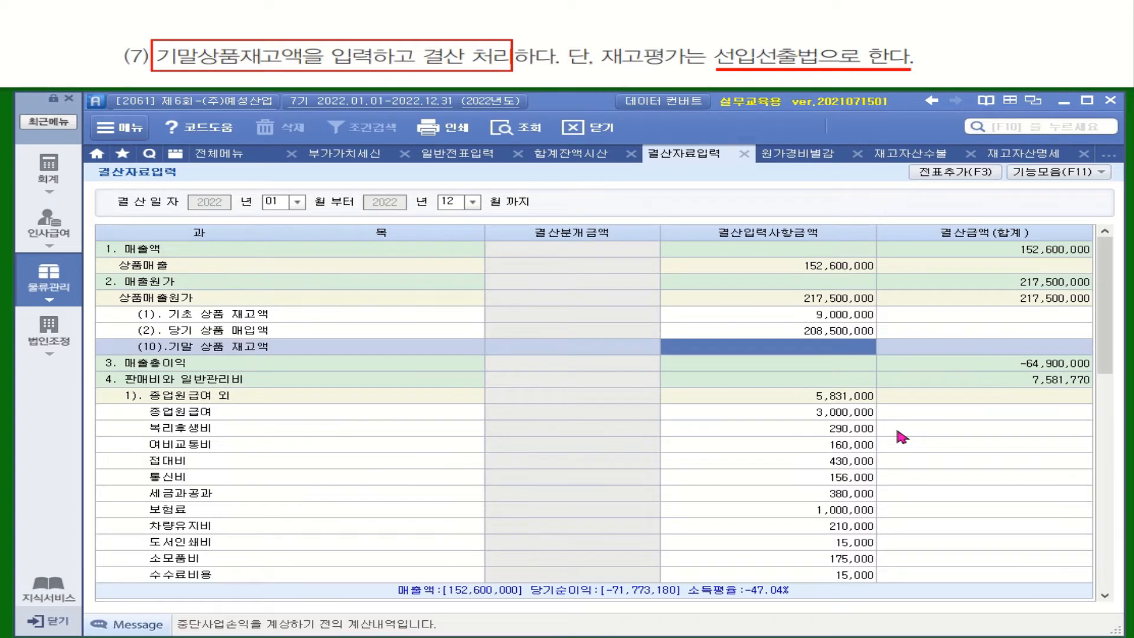
{"action": "type", "text": "93800000"}
{"action": "key", "text": "Return"}
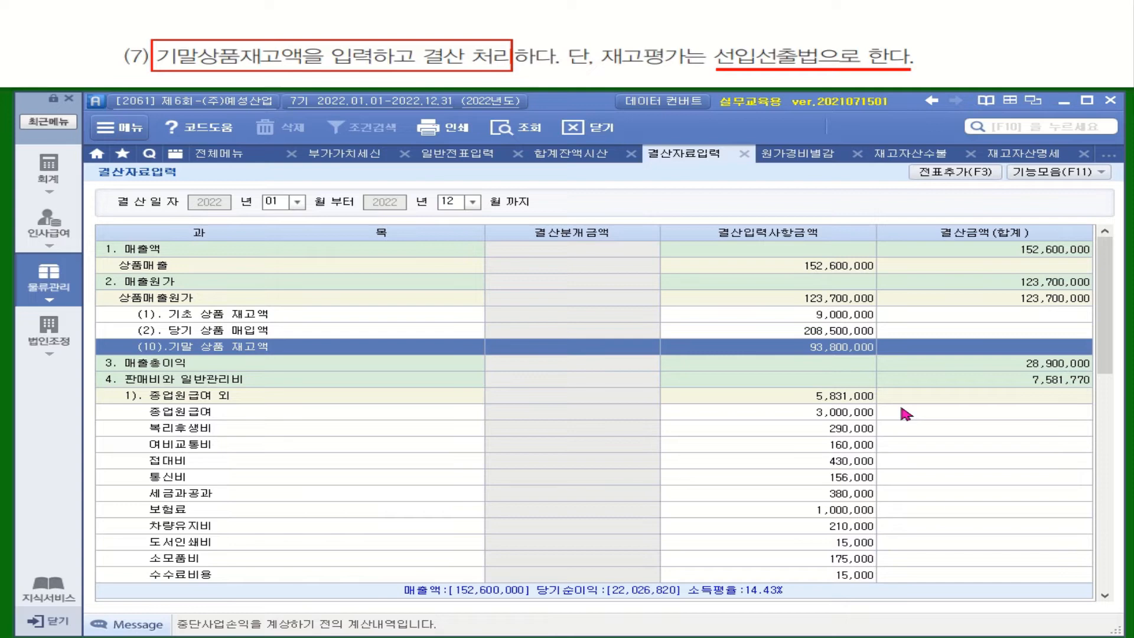
Add the closing journal entries from 결산자료입력 to the general vouchers with 전표추가 and confirm
{"action": "left_click", "coordinate": [955, 172]}
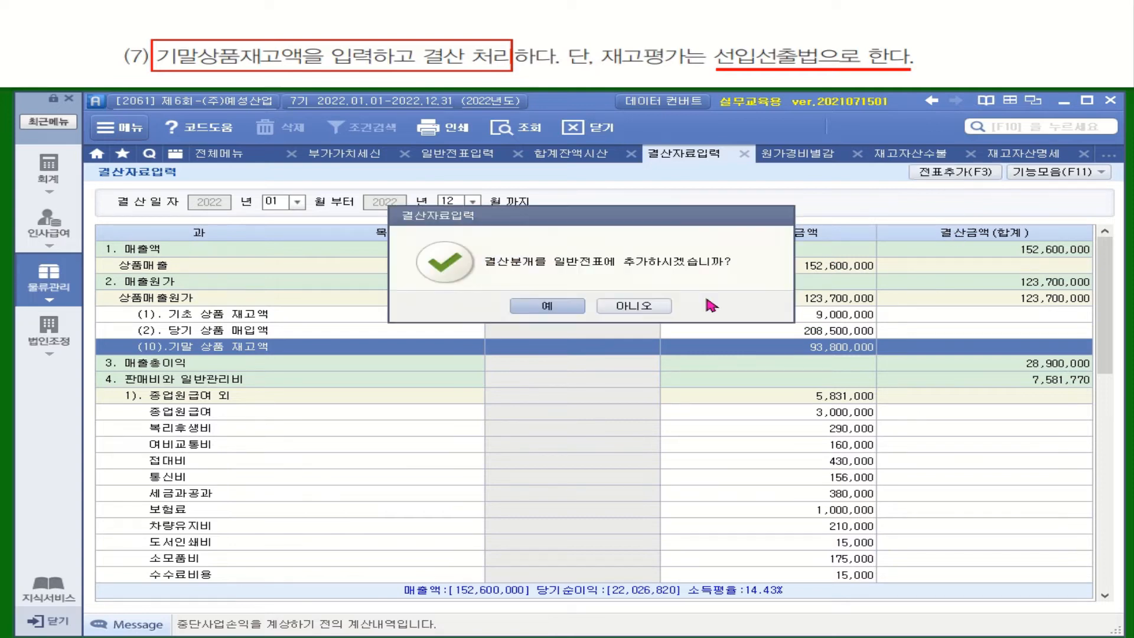
{"action": "left_click", "coordinate": [560, 307]}
{"action": "left_click", "coordinate": [581, 305]}
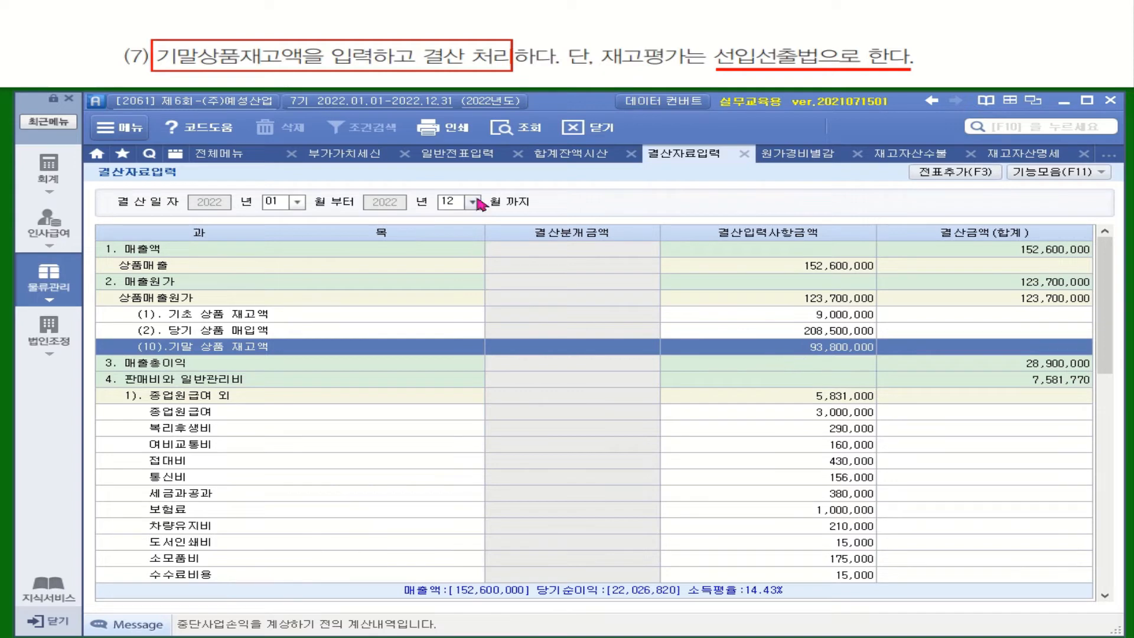
Refresh the December 31 vouchers in 일반전표입력 and examine the generated closing entry for 상품매출원가
{"action": "left_click", "coordinate": [468, 154]}
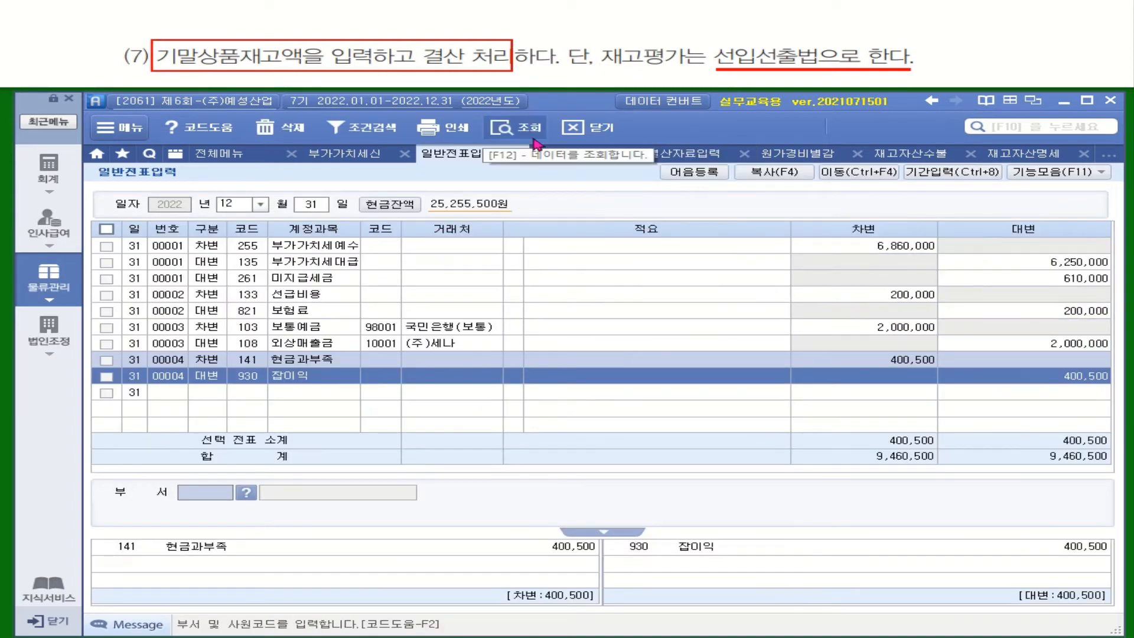
{"action": "left_click", "coordinate": [515, 127]}
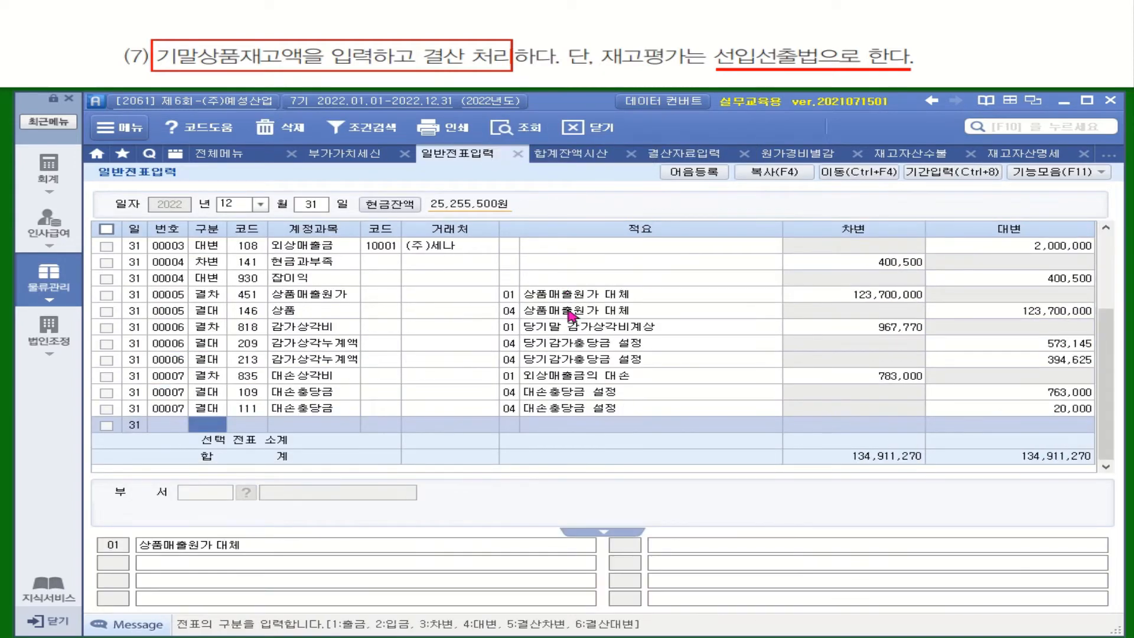
{"action": "left_click", "coordinate": [329, 295]}
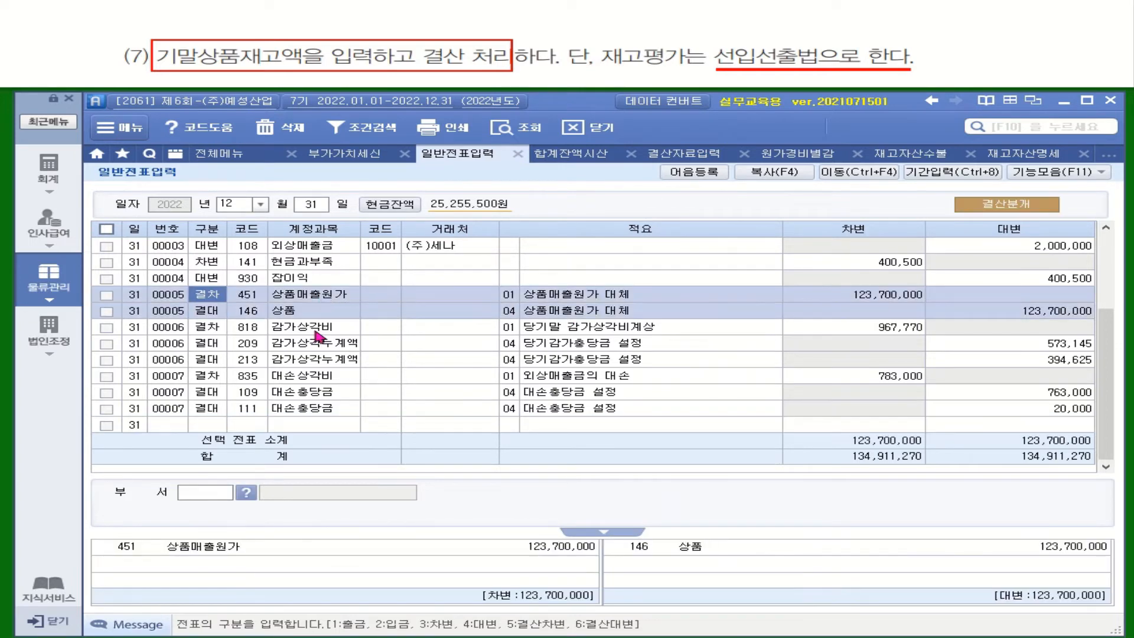
Examine the generated December 31 closing vouchers for 감가상각비 and 대손상각비 in 일반전표입력
{"action": "left_click", "coordinate": [317, 336]}
{"action": "left_click", "coordinate": [319, 376]}
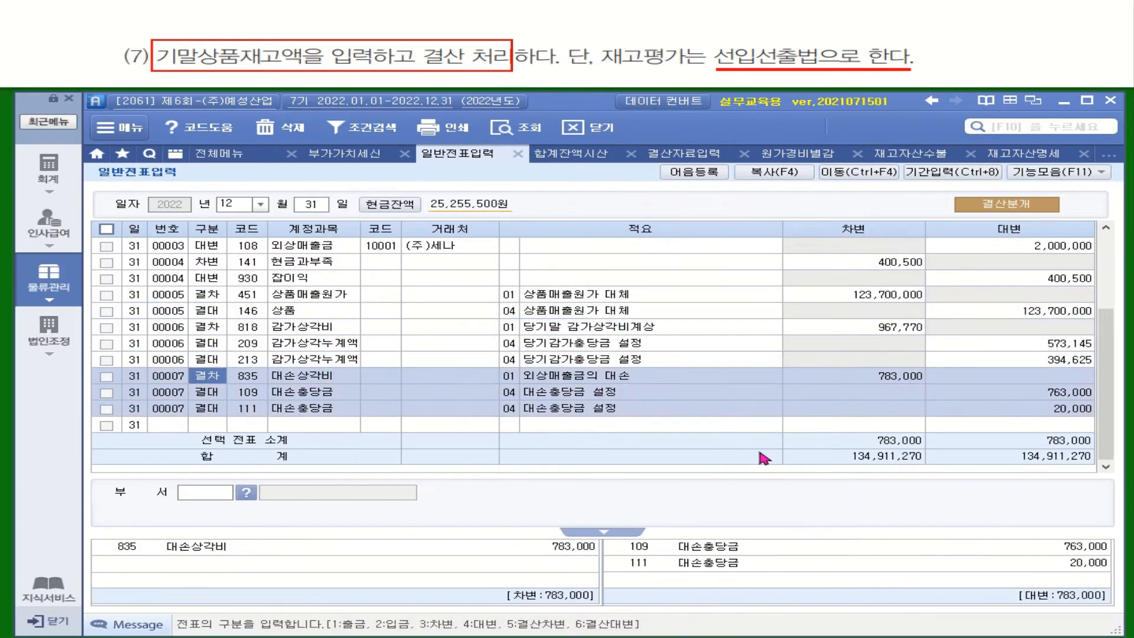
{"action": "left_click", "coordinate": [325, 360]}
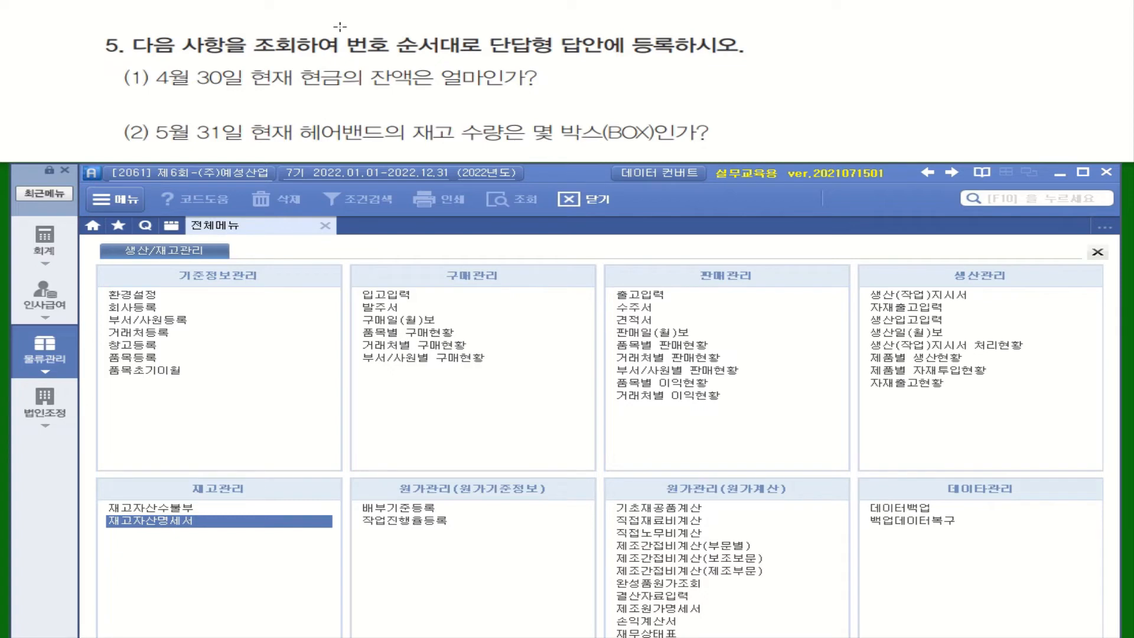
Open 현금출납장 in the 회계 module, query April 30 through April 30, 2022, and check the cash 잔액
{"action": "mouse_move", "coordinate": [344, 29]}
{"action": "left_mouse_down"}
{"action": "mouse_move", "coordinate": [363, 58]}
{"action": "mouse_move", "coordinate": [747, 60]}
{"action": "left_mouse_up"}
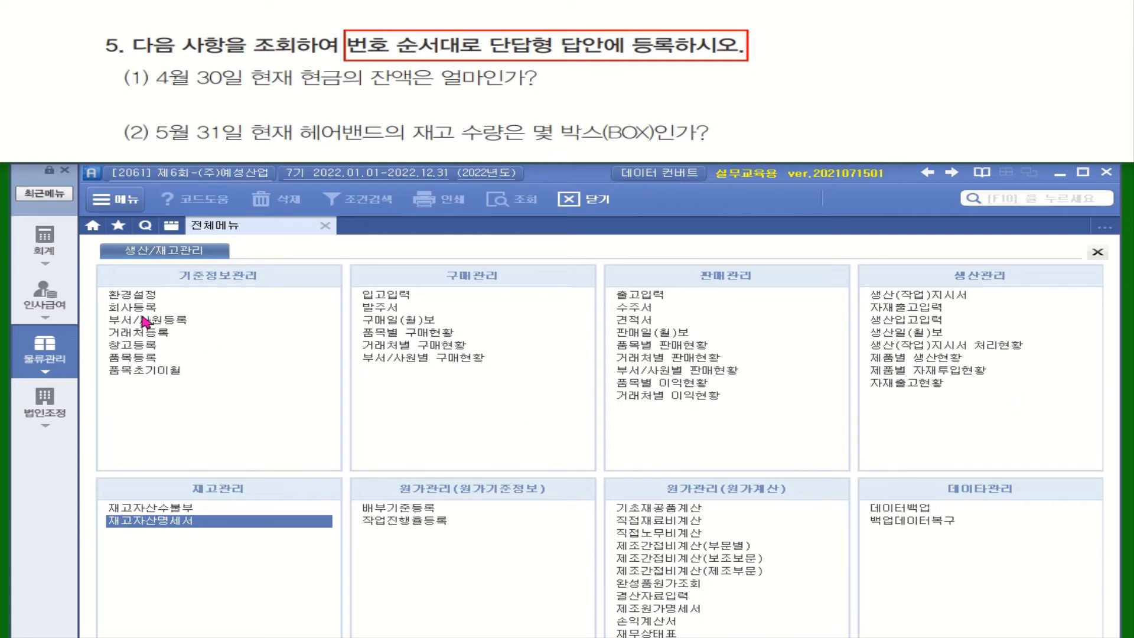
{"action": "left_click", "coordinate": [44, 239]}
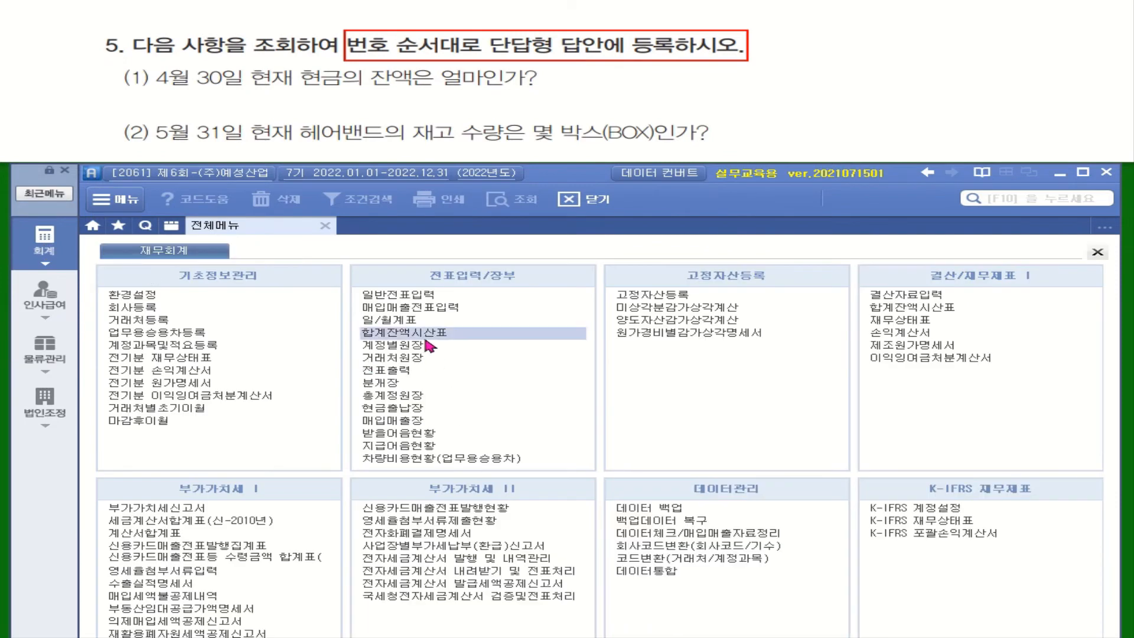
{"action": "left_click", "coordinate": [411, 409]}
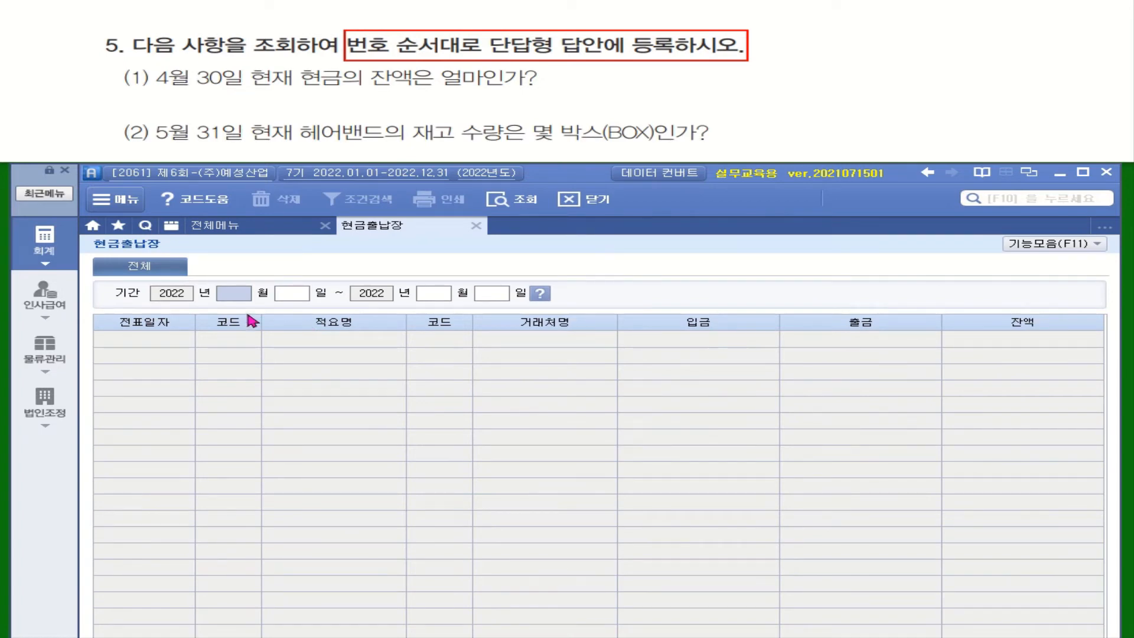
{"action": "left_click", "coordinate": [235, 294]}
{"action": "type", "text": "0430"}
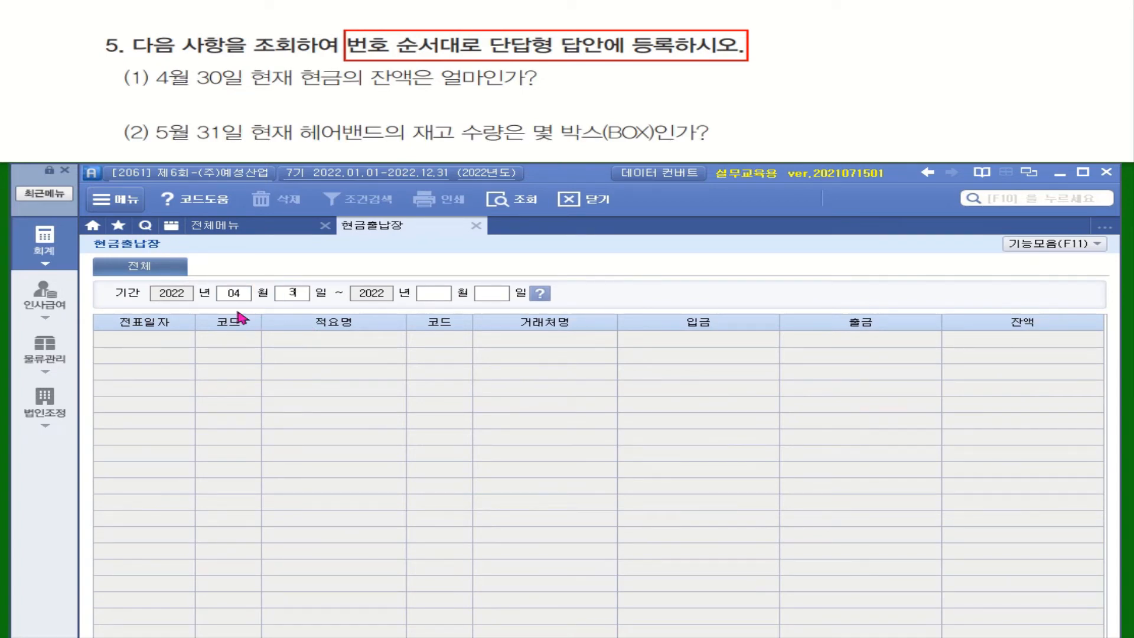
{"action": "key", "text": "Return"}
{"action": "type", "text": "04"}
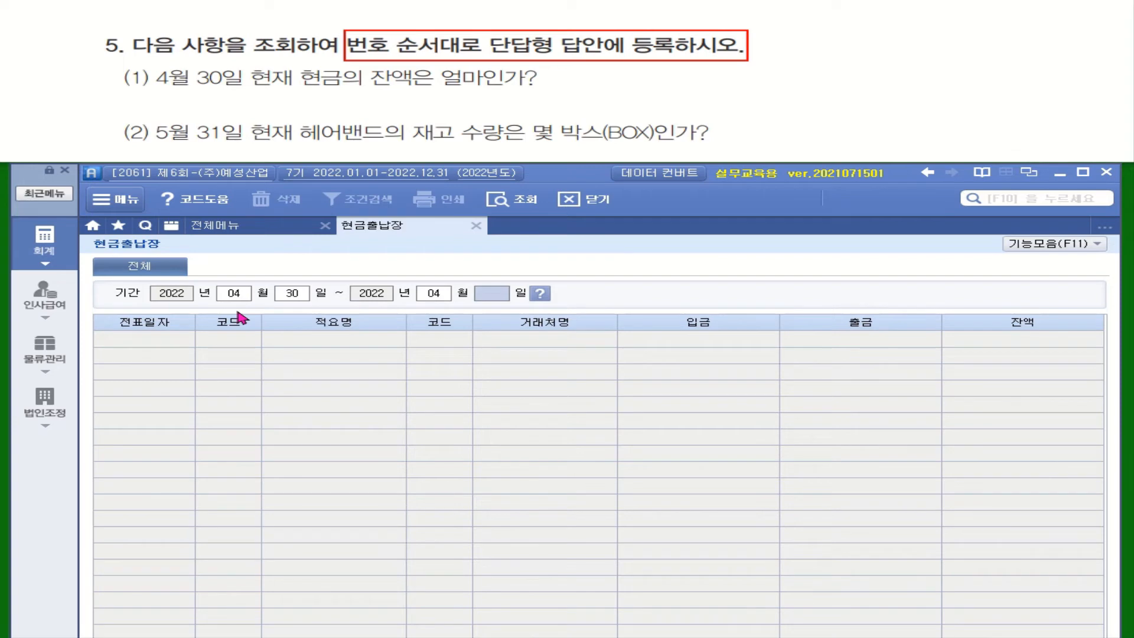
{"action": "type", "text": " 월 30"}
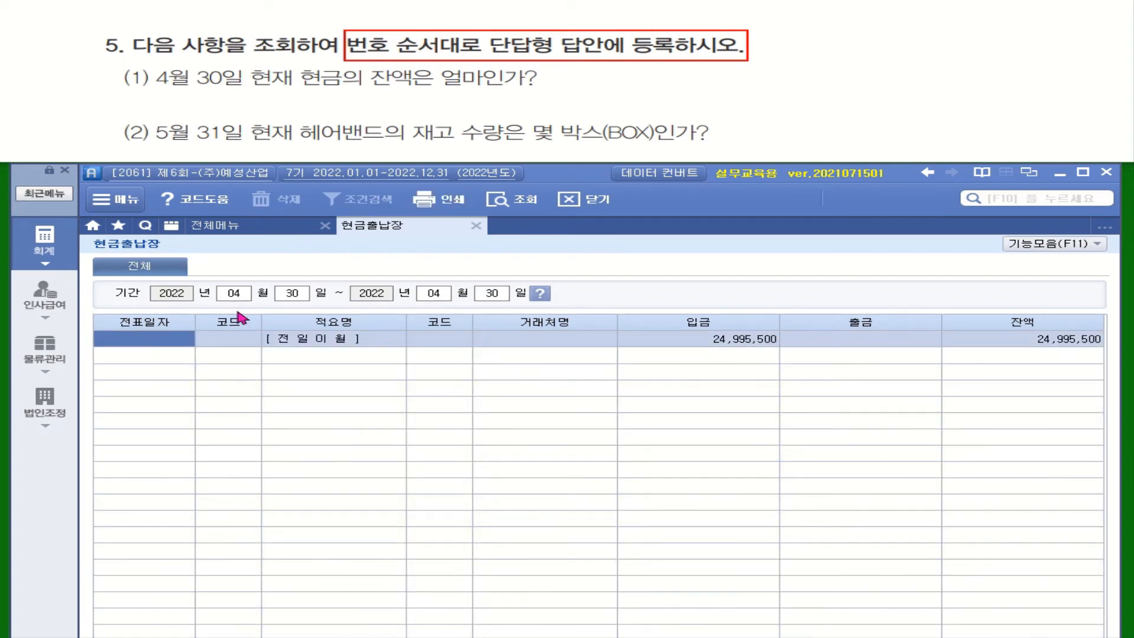
{"action": "left_click", "coordinate": [1035, 348]}
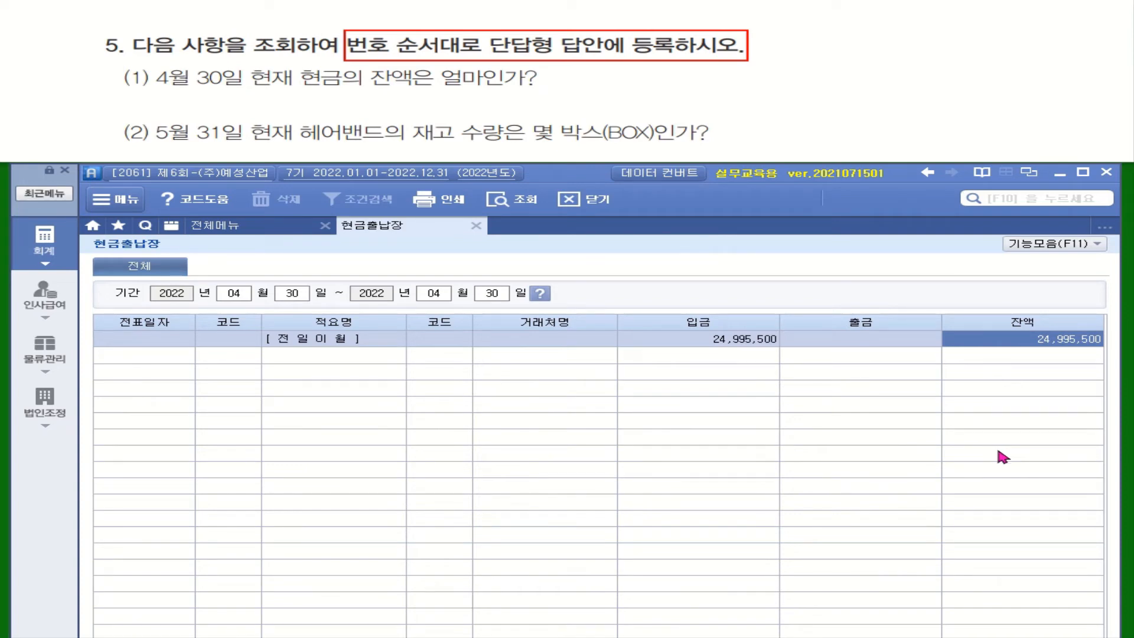
Open 합계잔액시산표, query it as of April 30, 2022, and check the debit balance of 현금
{"action": "left_click", "coordinate": [244, 231]}
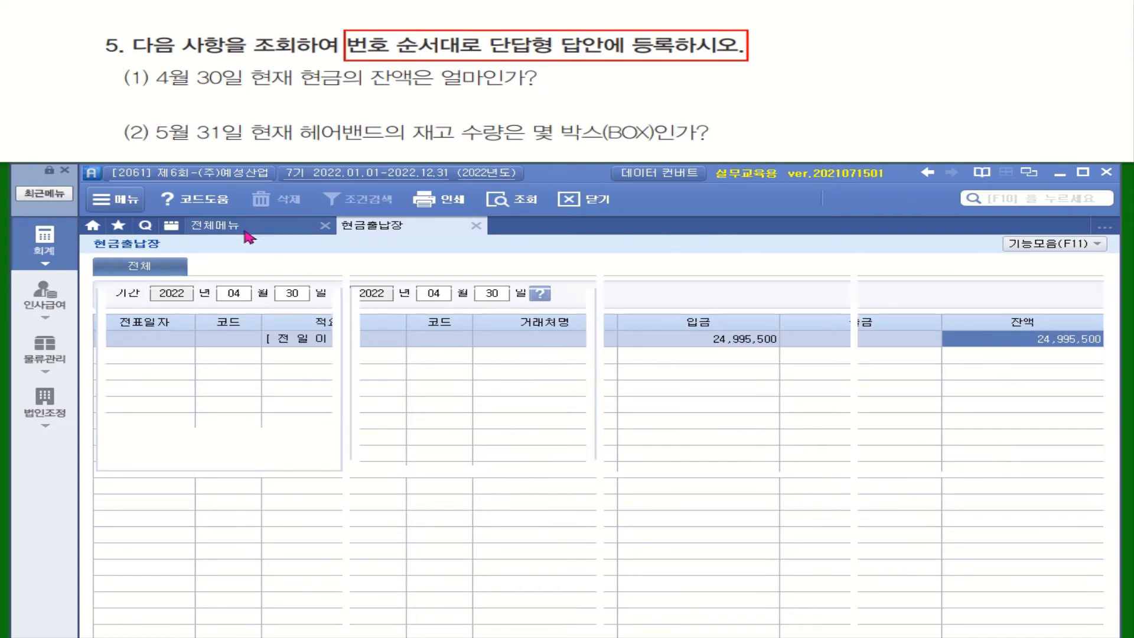
{"action": "left_click", "coordinate": [922, 311]}
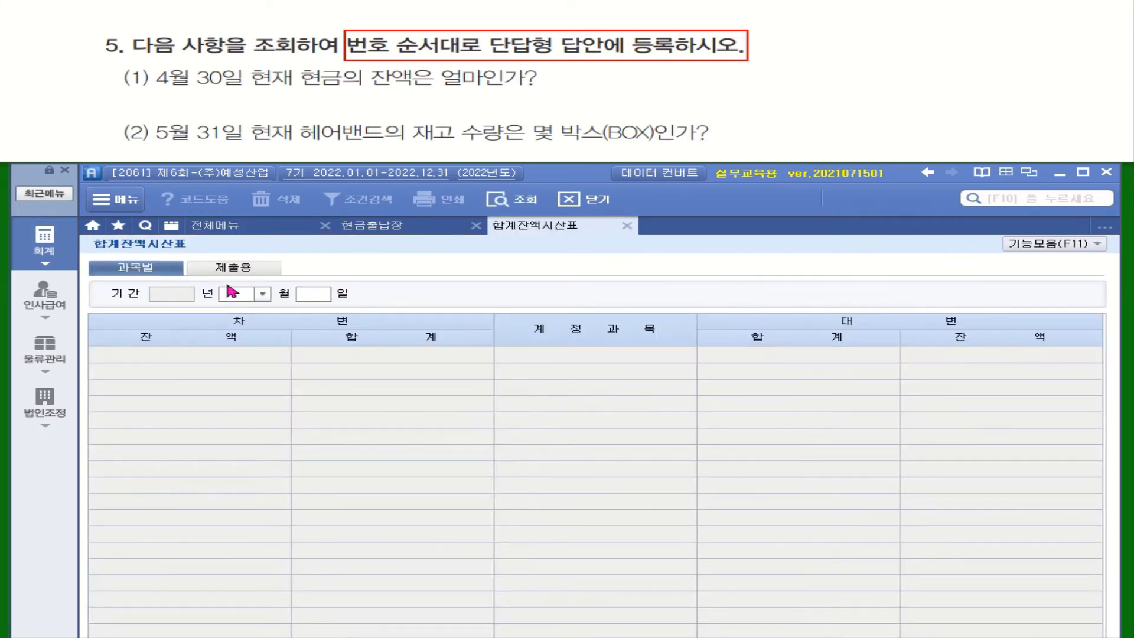
{"action": "left_click", "coordinate": [262, 293]}
{"action": "left_click", "coordinate": [245, 353]}
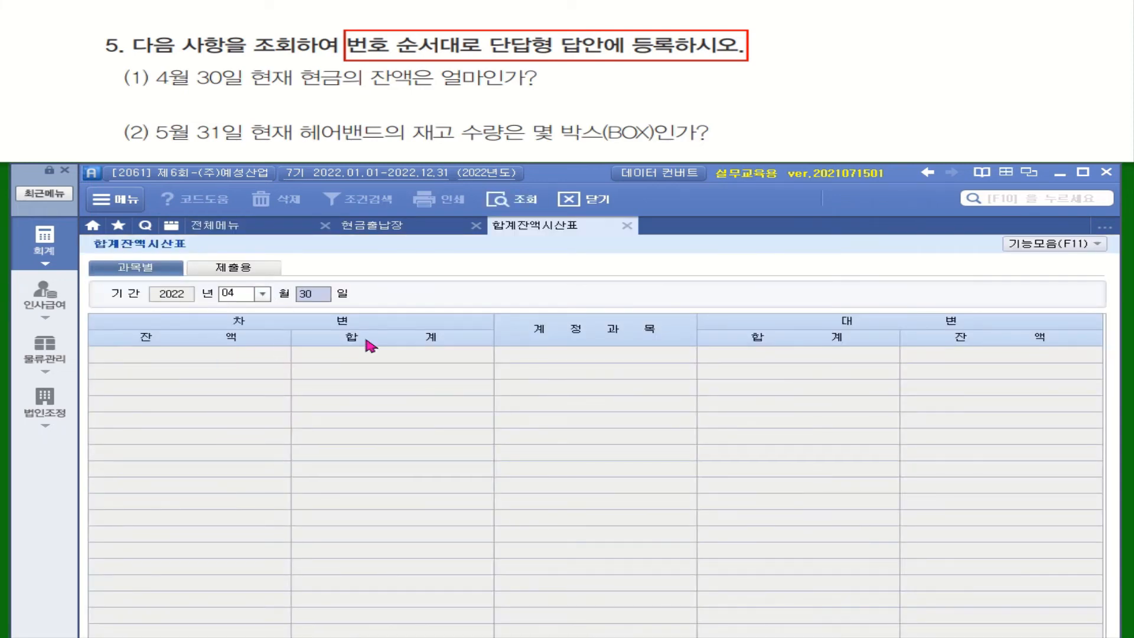
{"action": "key", "text": "Return"}
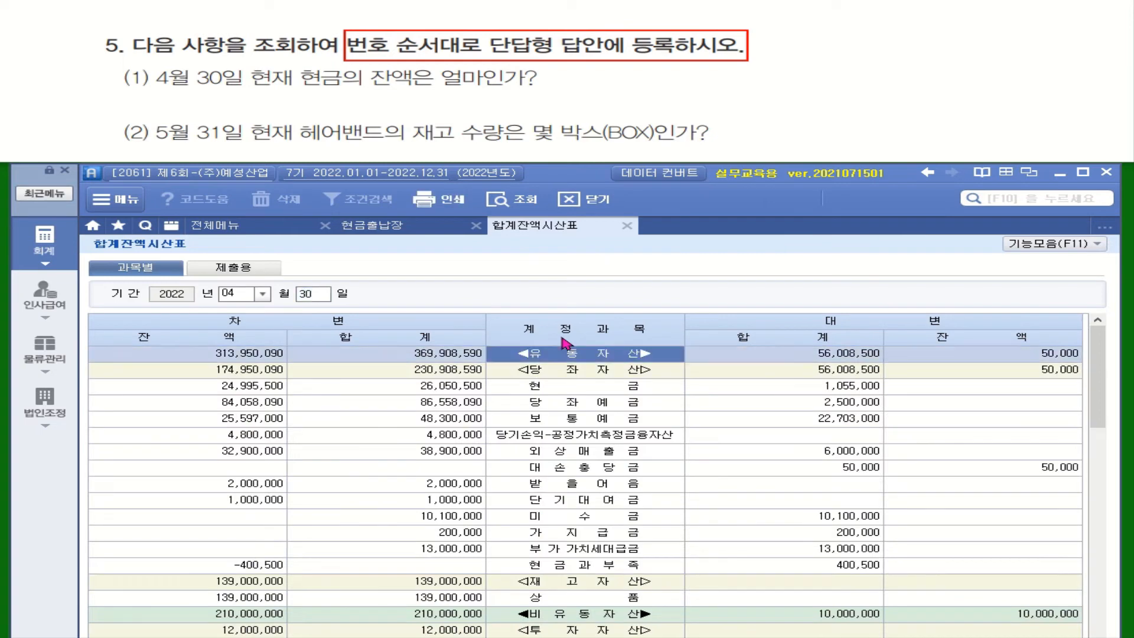
{"action": "left_click", "coordinate": [263, 389]}
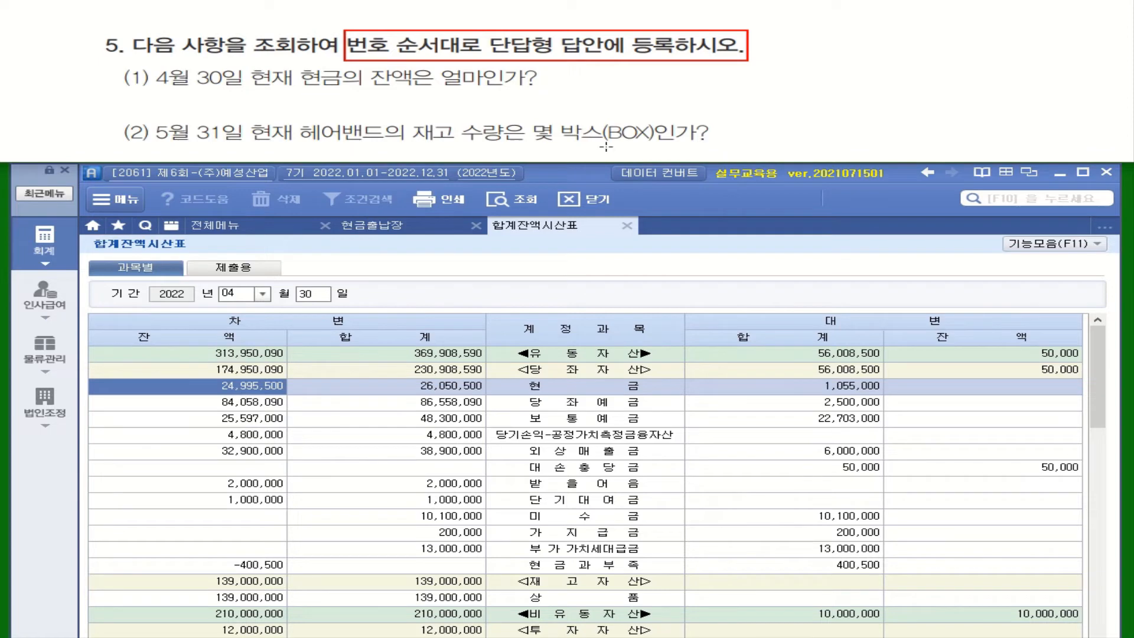
Open 재고자산수불부 in 물류관리, query all items from month 01 to 05, and check the final 당기재고 수량 of 헤어밴드
{"action": "left_click_drag", "start_coordinate": [414, 145], "coordinate": [704, 143]}
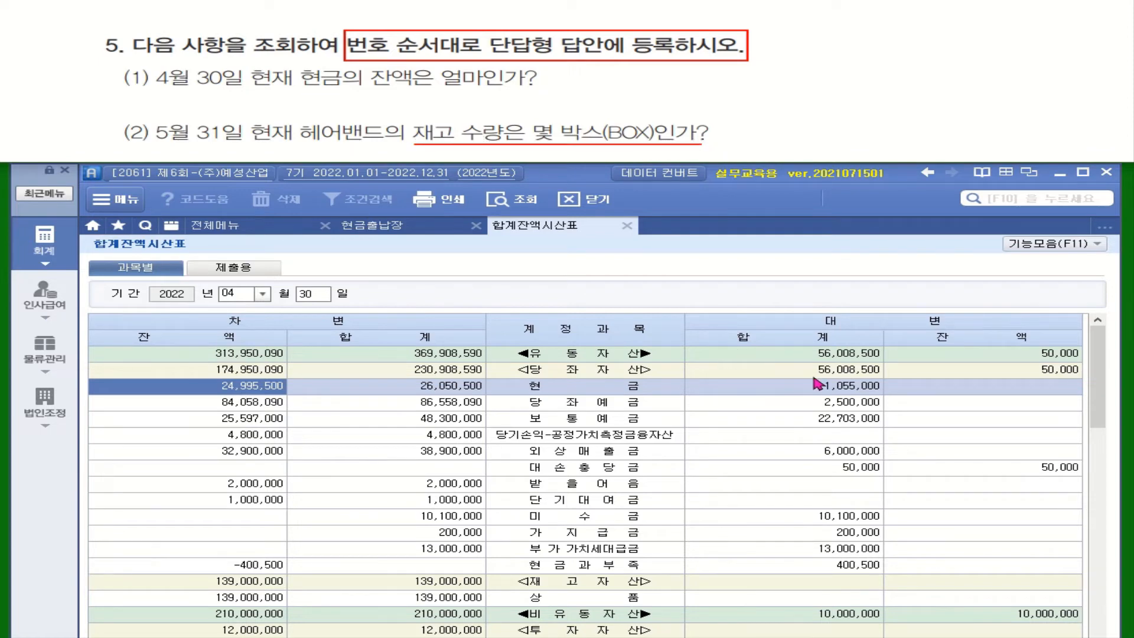
{"action": "left_click", "coordinate": [50, 360]}
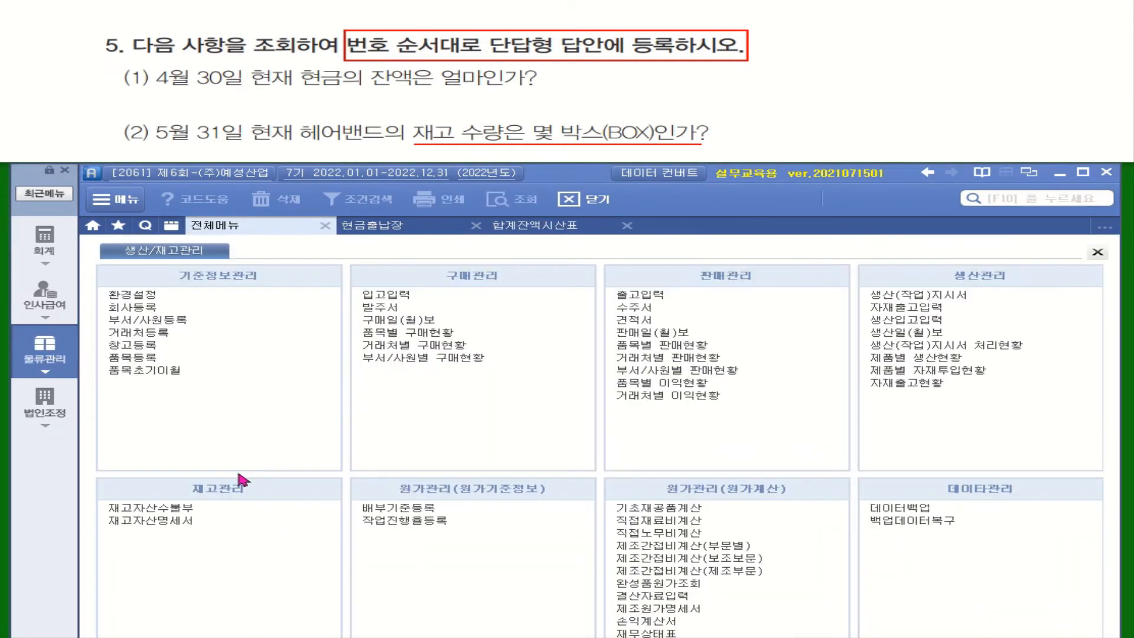
{"action": "left_click", "coordinate": [180, 508]}
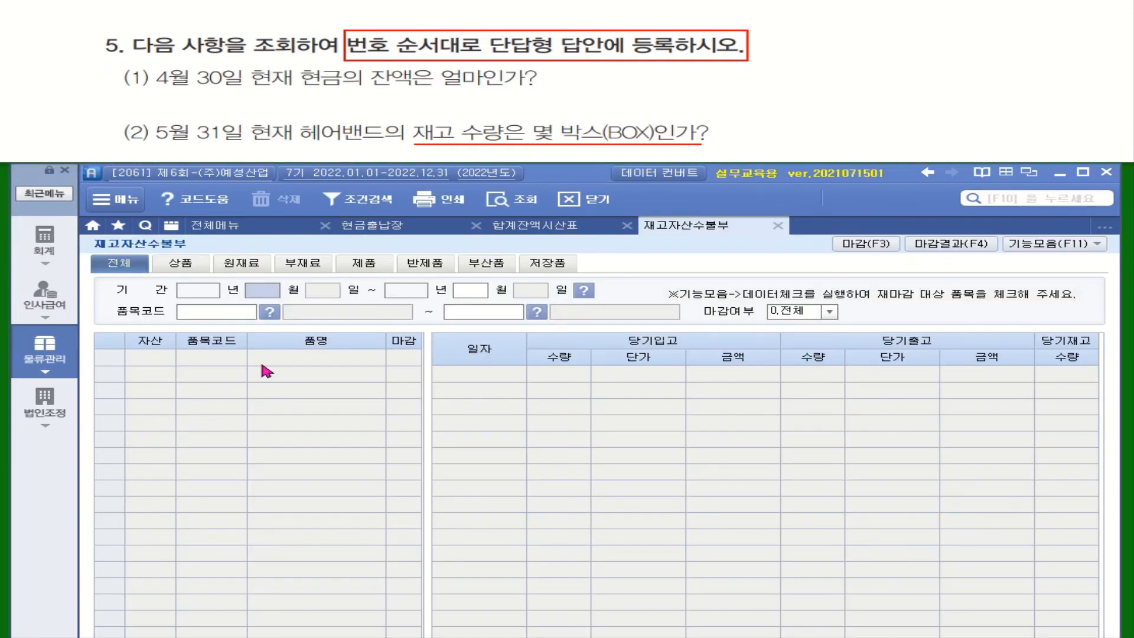
{"action": "type", "text": "05"}
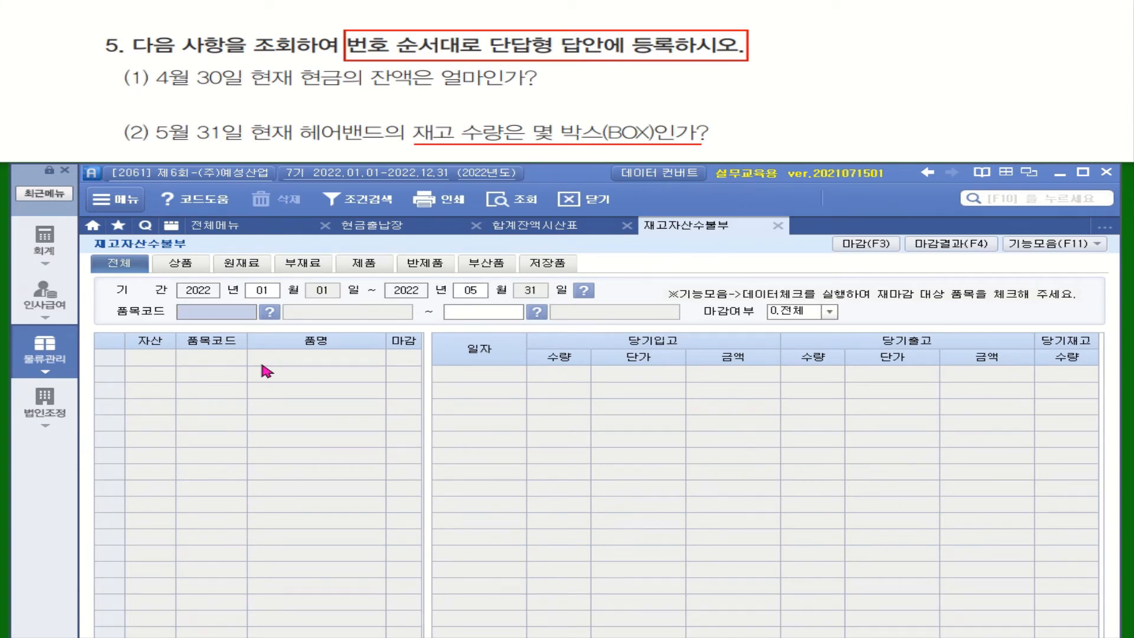
{"action": "key", "text": "Return"}
{"action": "key", "text": "Return"}
{"action": "key", "text": "Return"}
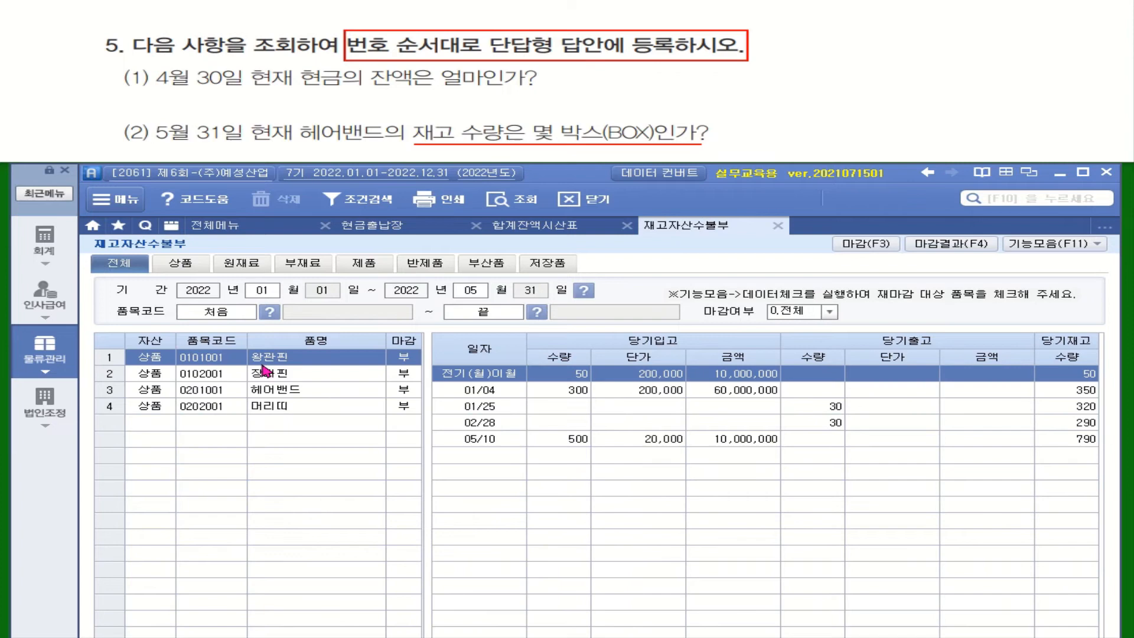
{"action": "left_click", "coordinate": [299, 391]}
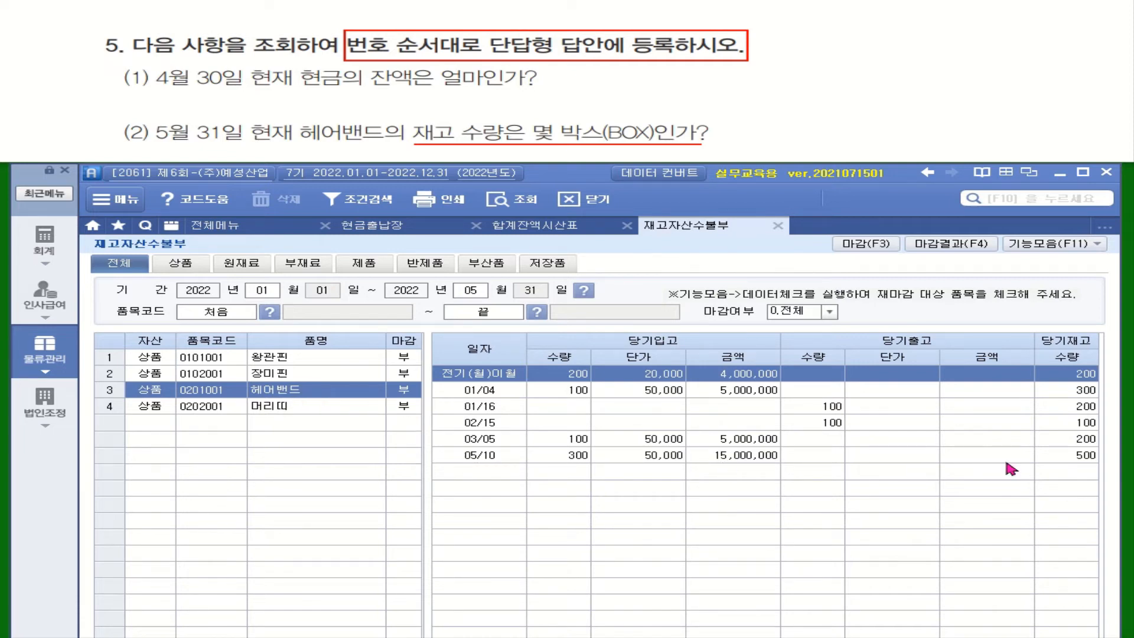
{"action": "left_click", "coordinate": [1080, 454]}
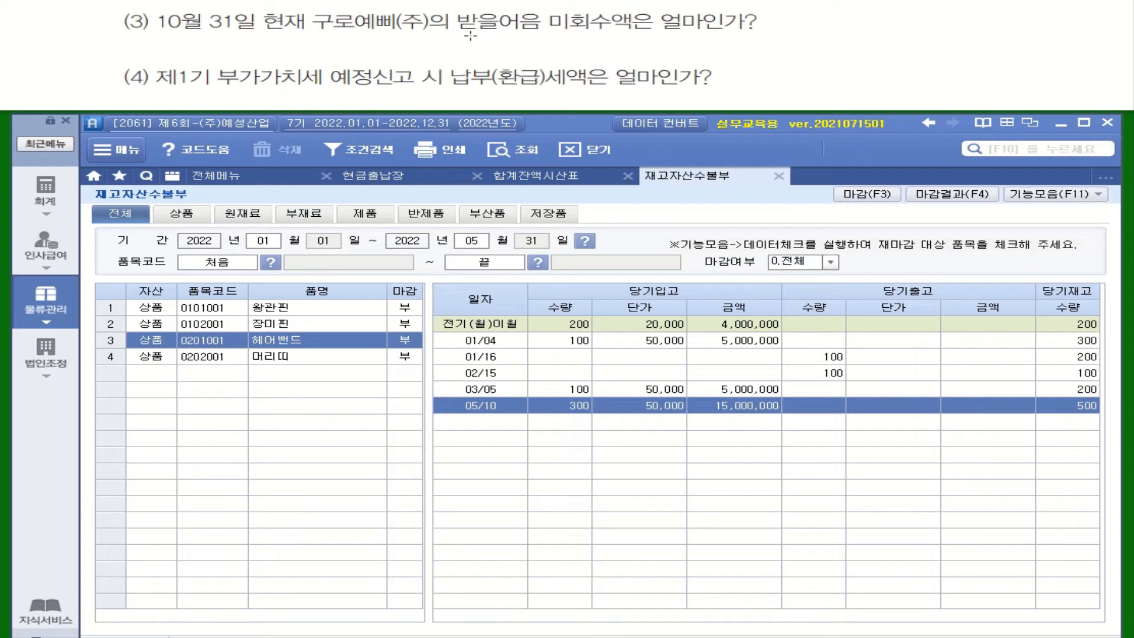
Search the 회계 menus for 거래 and open 거래처원장
{"action": "left_click_drag", "start_coordinate": [454, 36], "coordinate": [765, 36]}
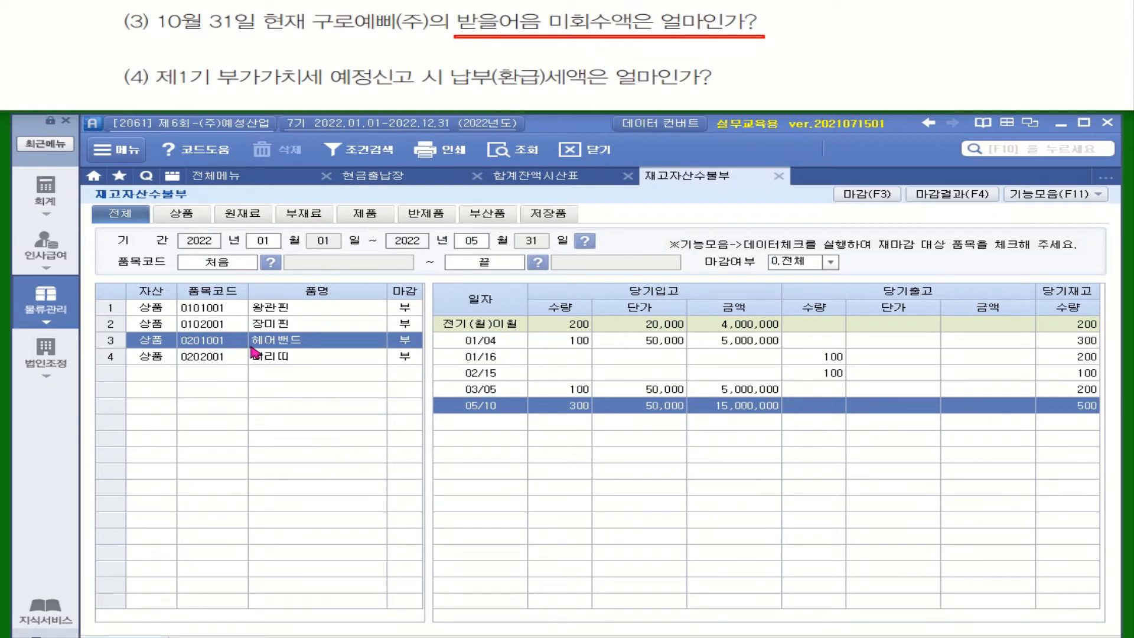
{"action": "left_click", "coordinate": [218, 176]}
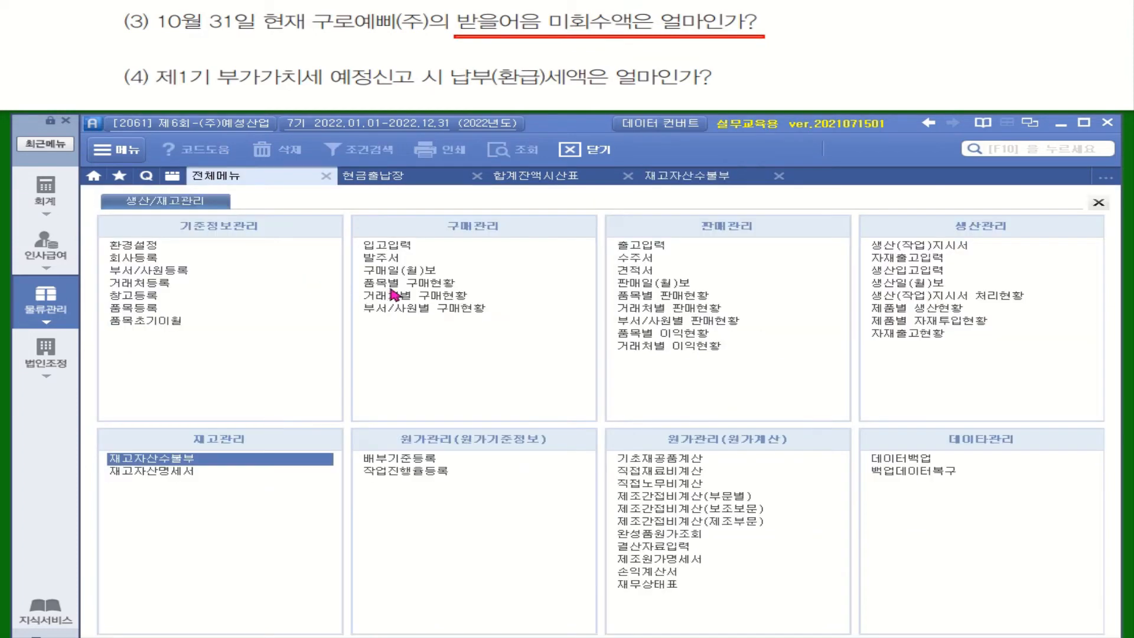
{"action": "left_click", "coordinate": [72, 204]}
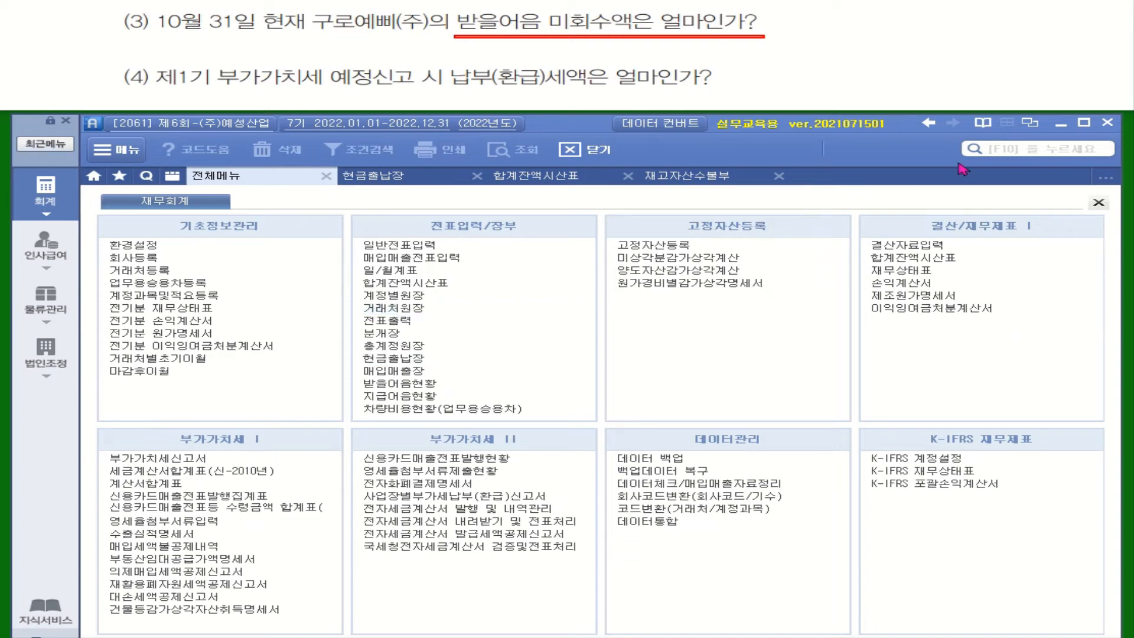
{"action": "left_click", "coordinate": [990, 149]}
{"action": "type", "text": "걸"}
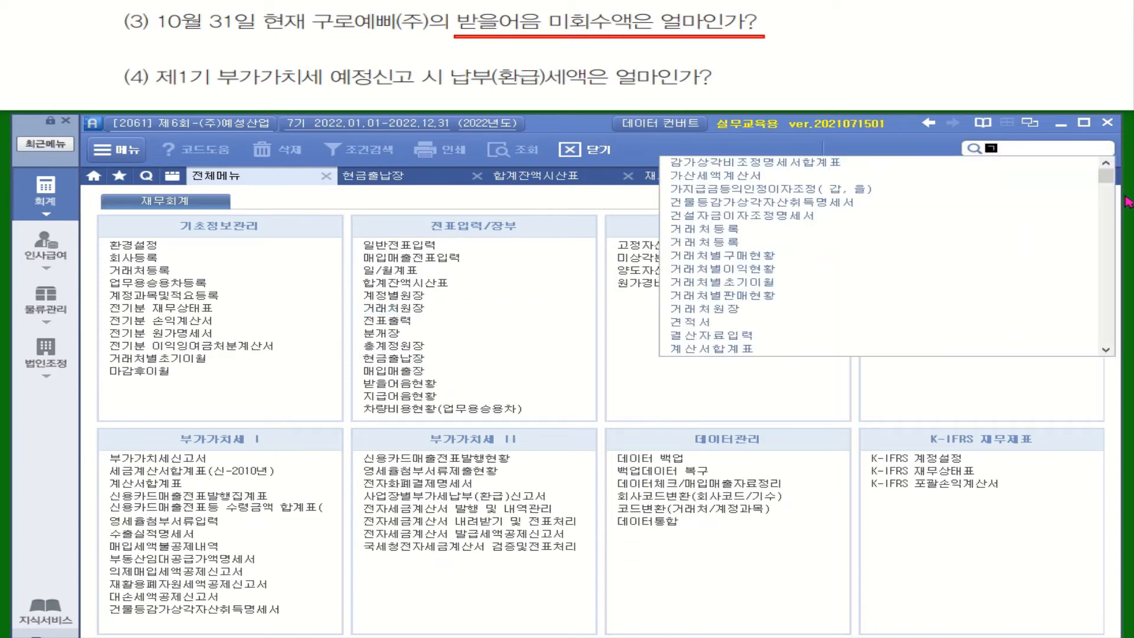
{"action": "type", "text": "래"}
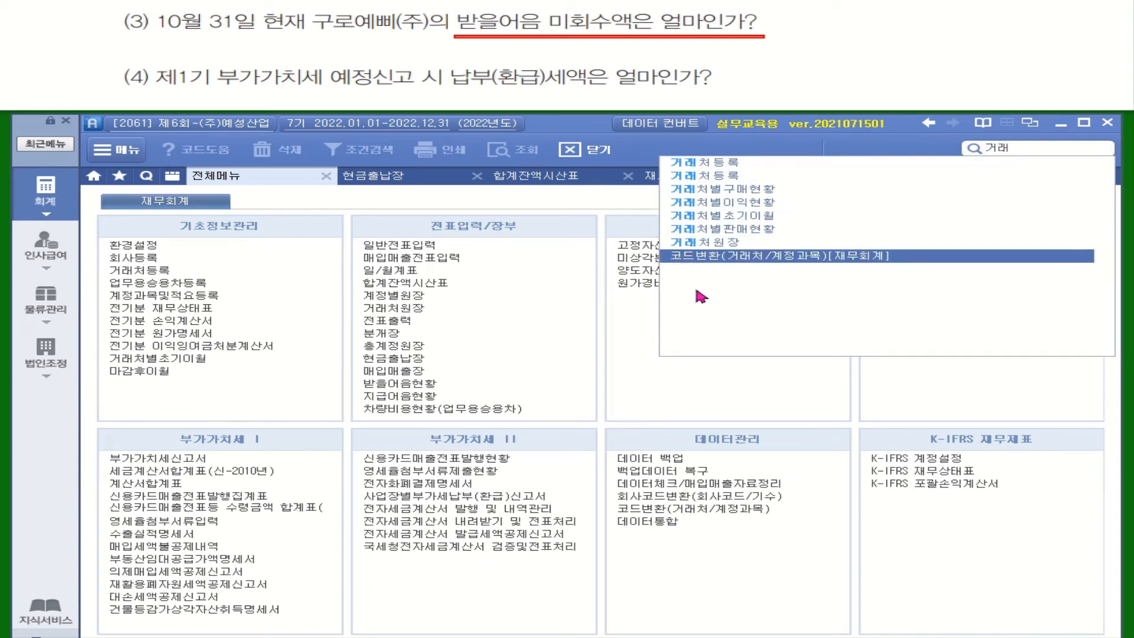
{"action": "left_click", "coordinate": [712, 244]}
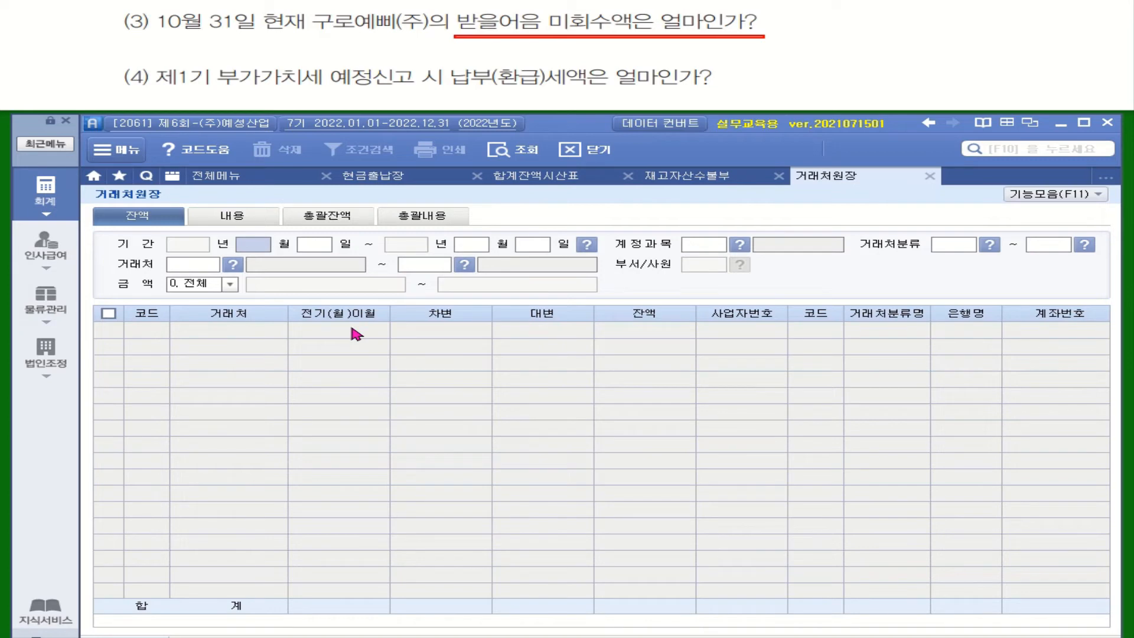
Set the query period of the 거래처원장 잔액 view to January 1 through October 31, 2022
{"action": "type", "text": "1"}
{"action": "key", "text": "Return"}
{"action": "type", "text": "1"}
{"action": "key", "text": "Return"}
{"action": "type", "text": "10"}
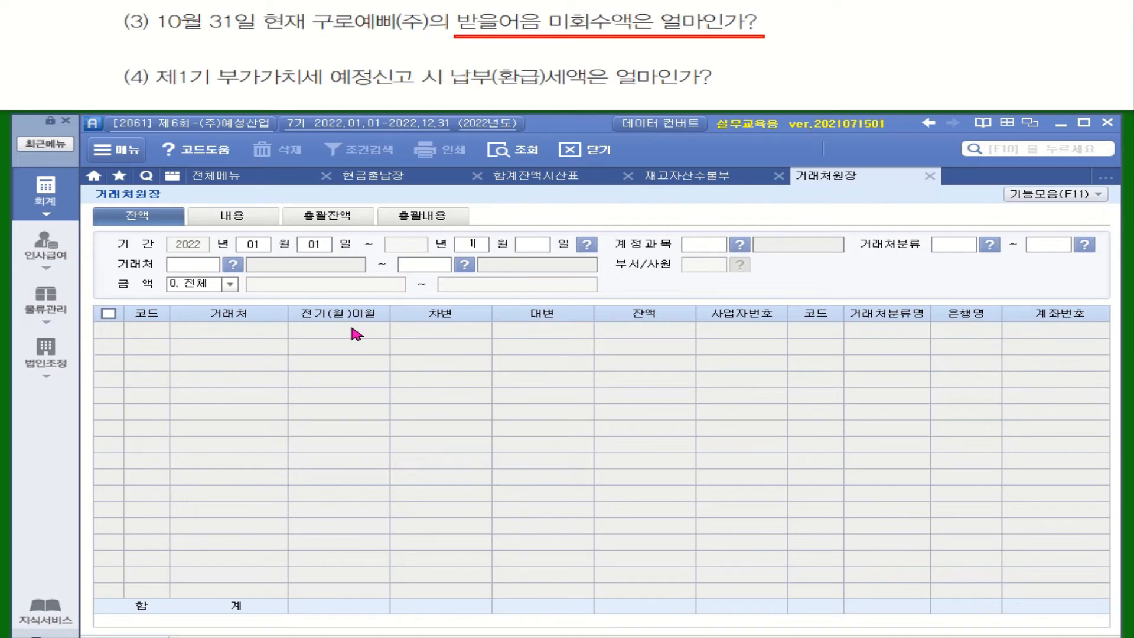
{"action": "key", "text": "Return"}
{"action": "type", "text": "31"}
{"action": "key", "text": "Return"}
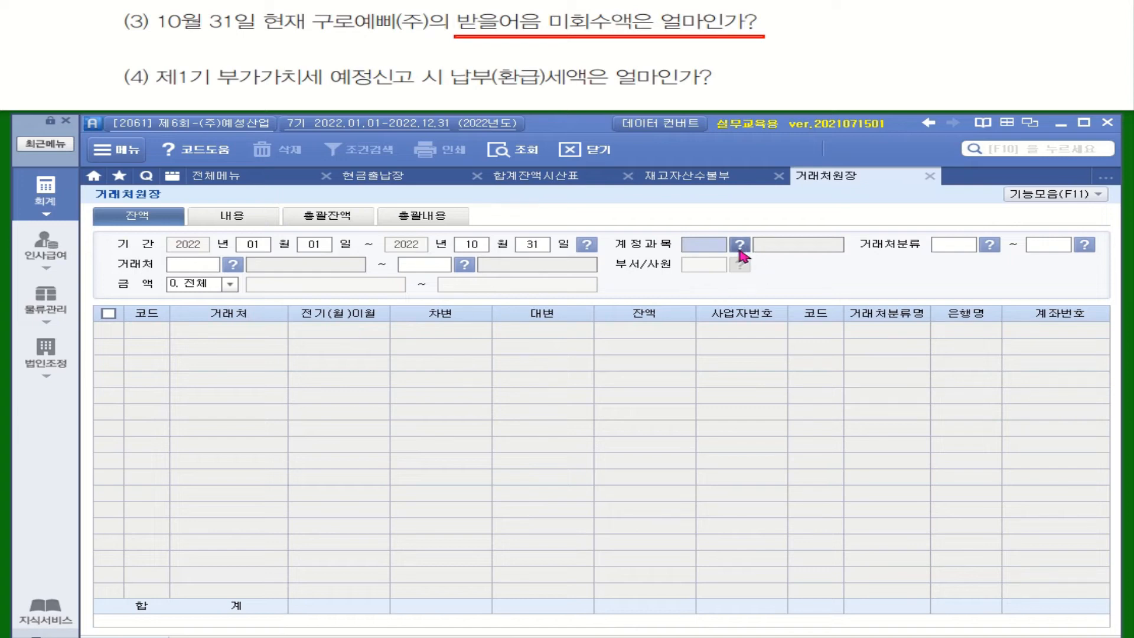
Query account 110 받을어음 for the full default 거래처 range and check the 잔액 of 구로예삐(주)
{"action": "type", "text": "110"}
{"action": "key", "text": "Return"}
{"action": "key", "text": "Return"}
{"action": "key", "text": "Return"}
{"action": "key", "text": "Return"}
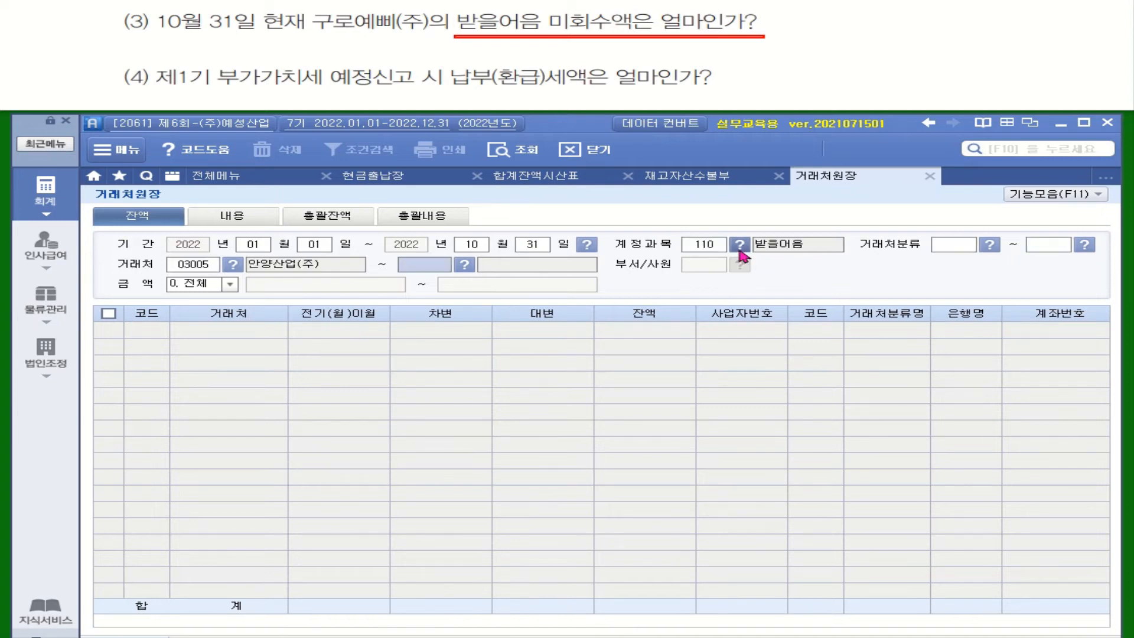
{"action": "key", "text": "Return"}
{"action": "key", "text": "Return"}
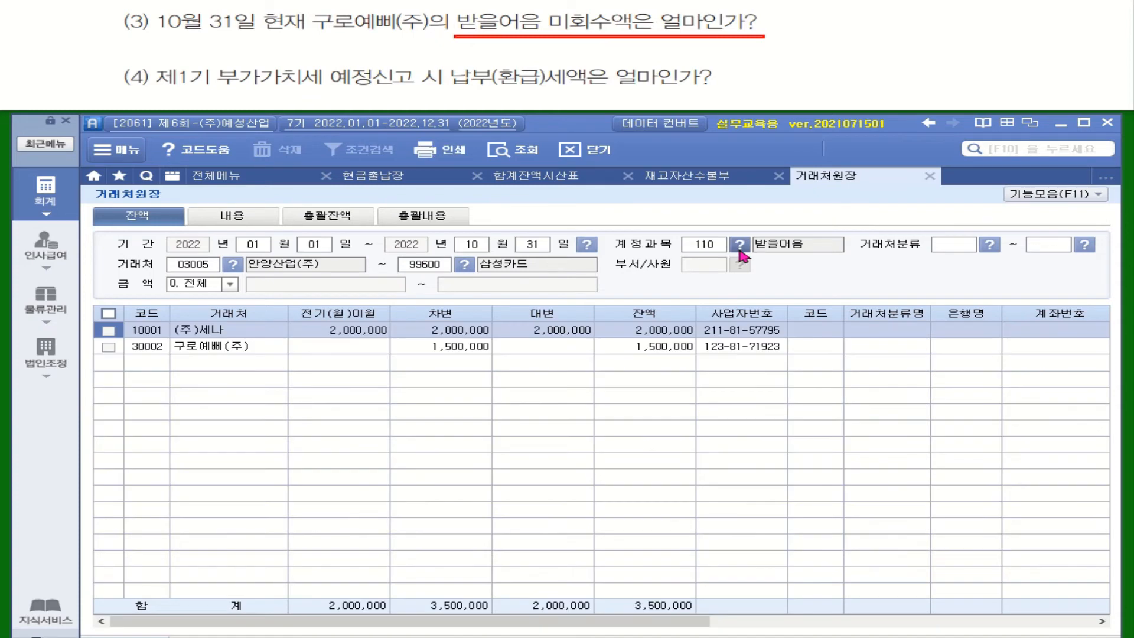
{"action": "left_click", "coordinate": [216, 350]}
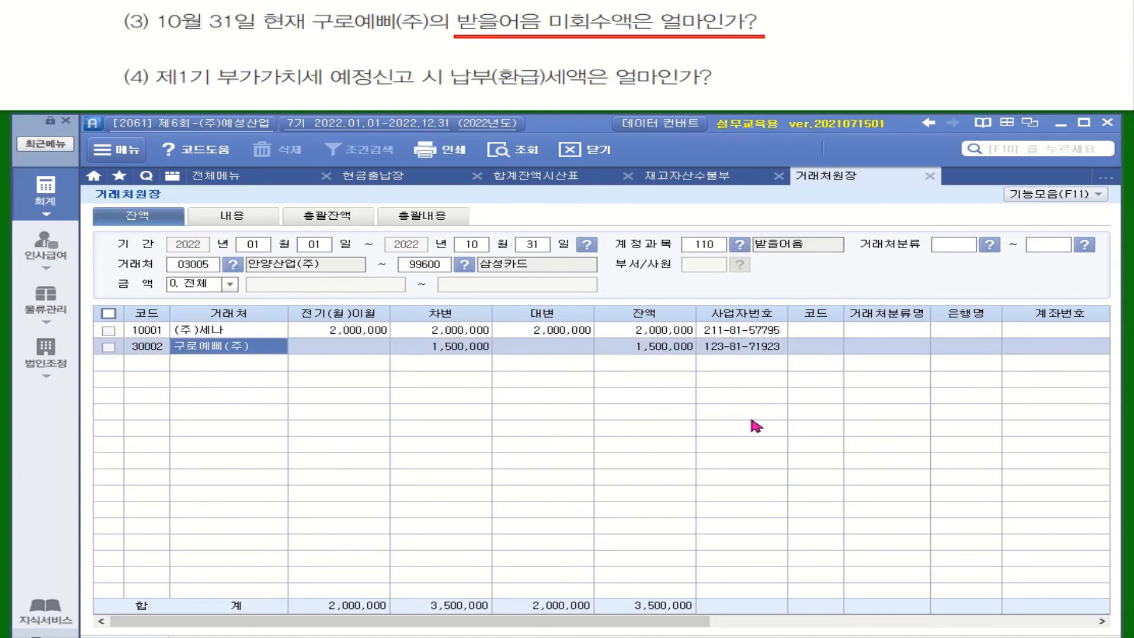
{"action": "left_click", "coordinate": [676, 350]}
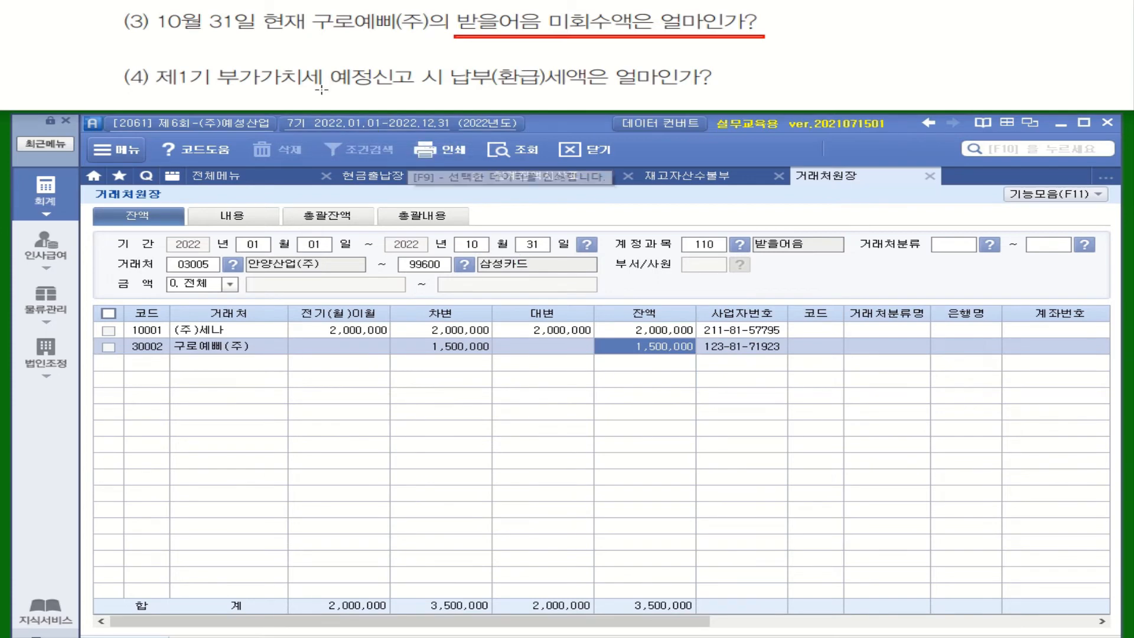
Open 부가가치세신고서 from the 회계 menus and query the period January 1 through March 31, 2022
{"action": "left_click_drag", "start_coordinate": [322, 90], "coordinate": [718, 93]}
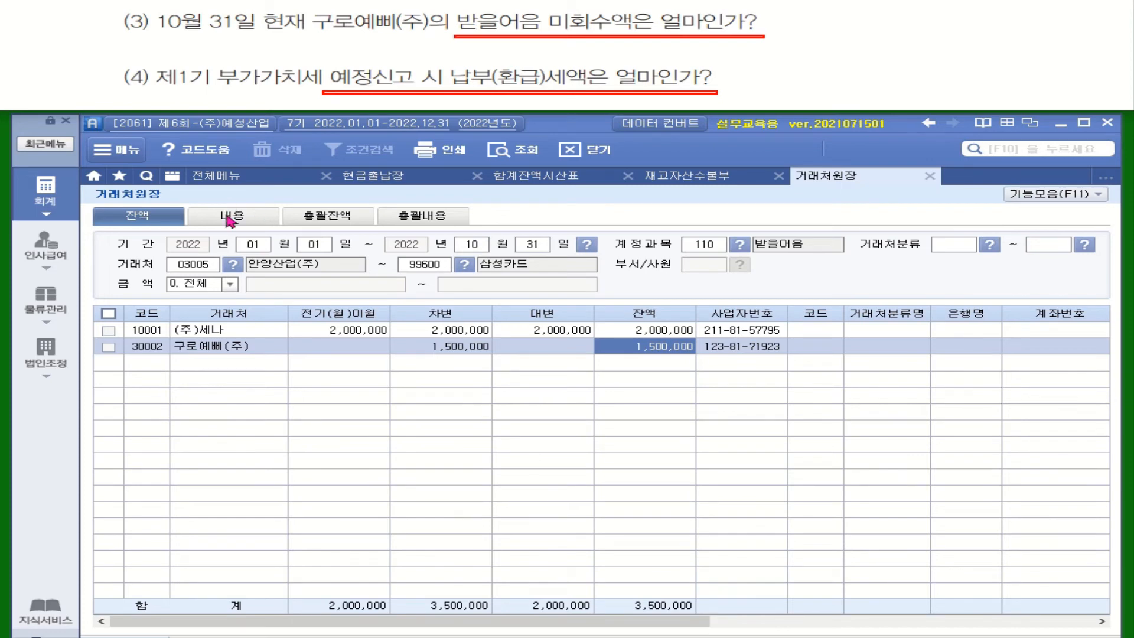
{"action": "left_click", "coordinate": [219, 177]}
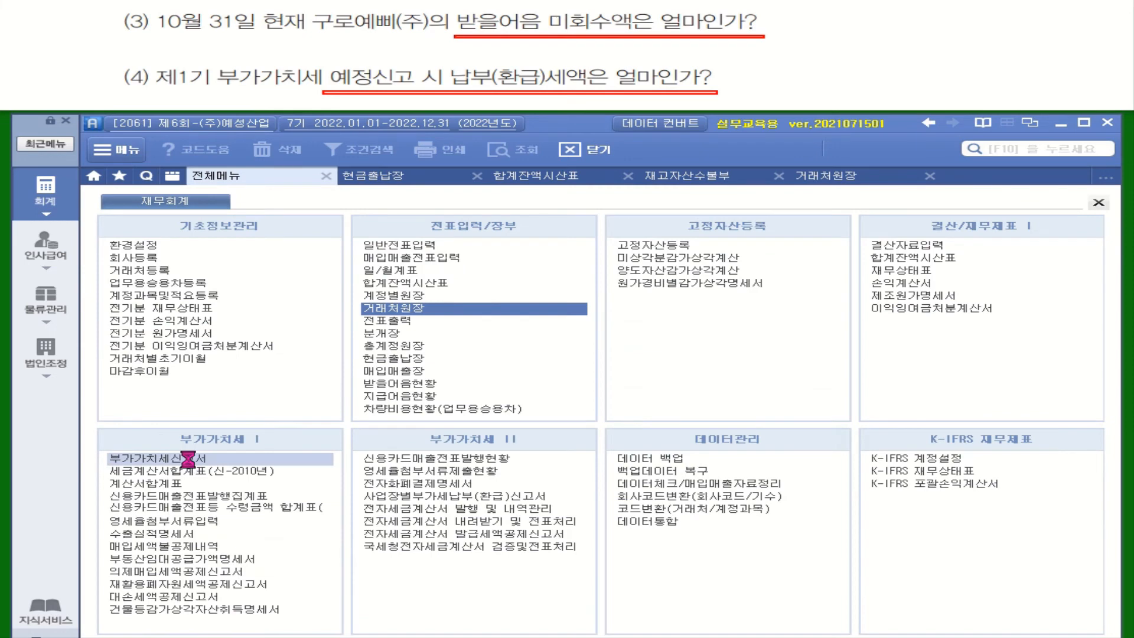
{"action": "left_click", "coordinate": [190, 460]}
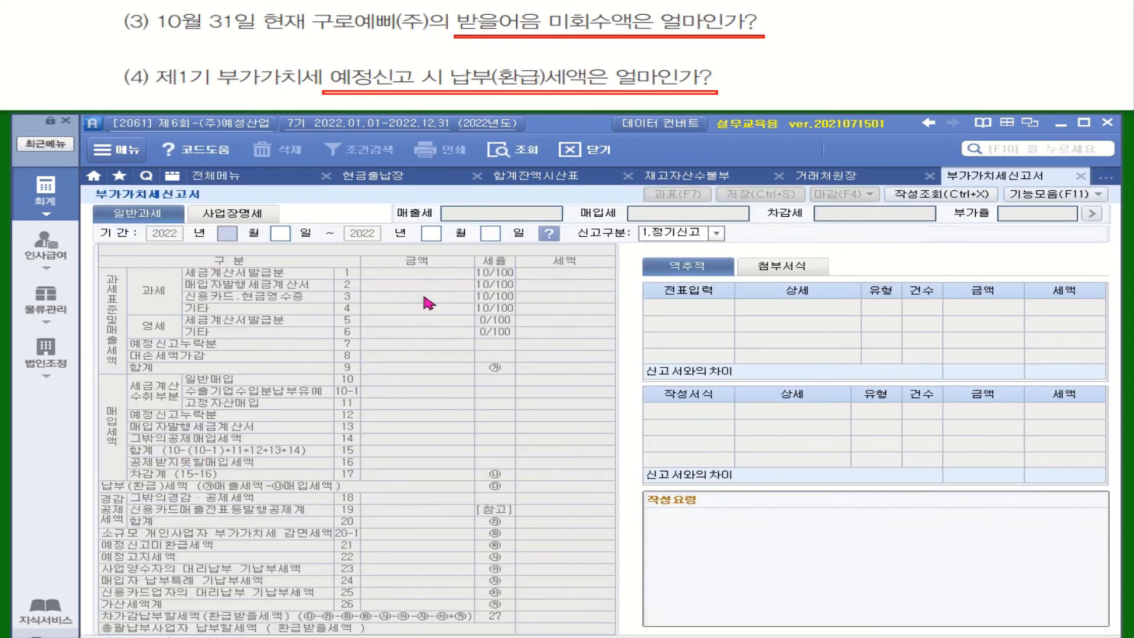
{"action": "type", "text": "01"}
{"action": "type", "text": "01"}
{"action": "type", "text": "03"}
{"action": "key", "text": "Return"}
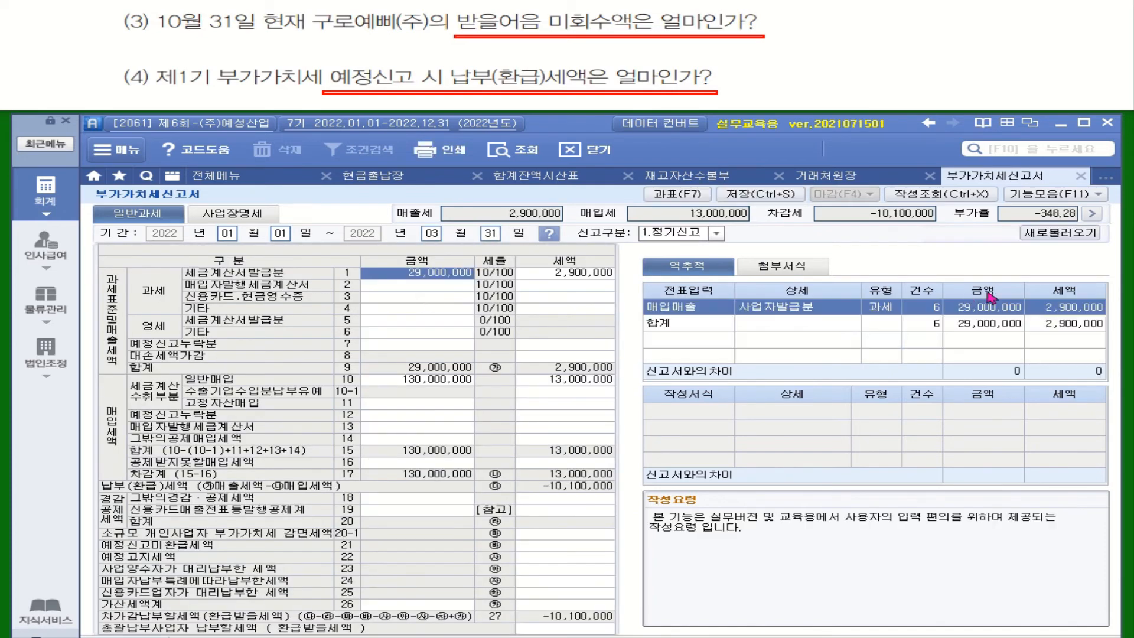
Check the 차감세 amount and the 차가감납부할세액(환급받을세액) line of the queried VAT return
{"action": "left_click", "coordinate": [1060, 232]}
{"action": "left_click", "coordinate": [548, 305]}
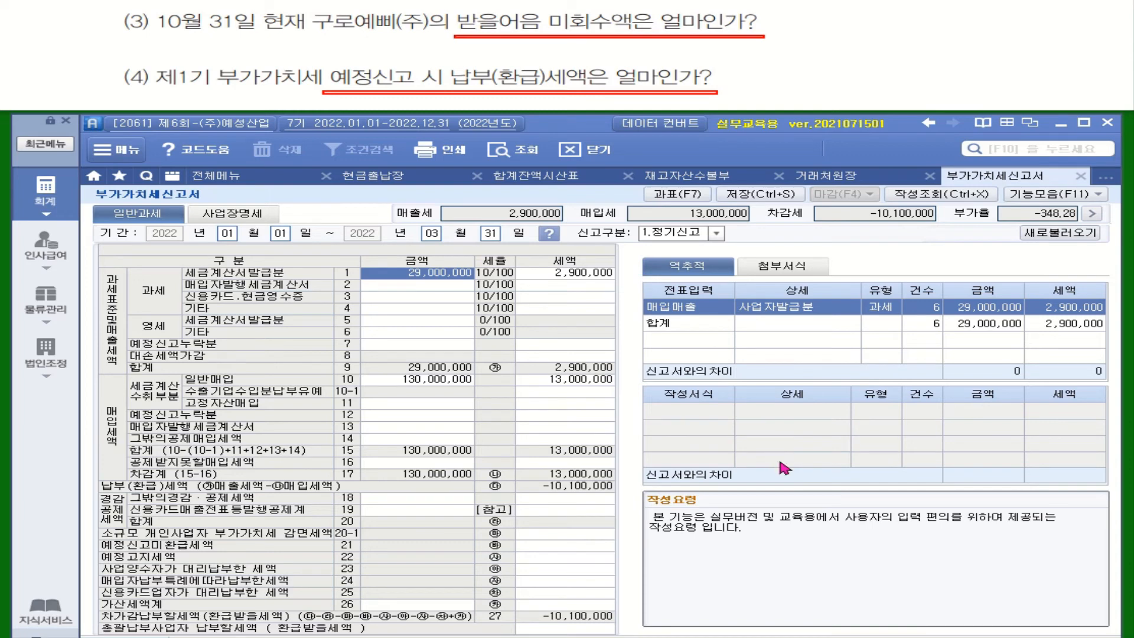
{"action": "left_click", "coordinate": [891, 216]}
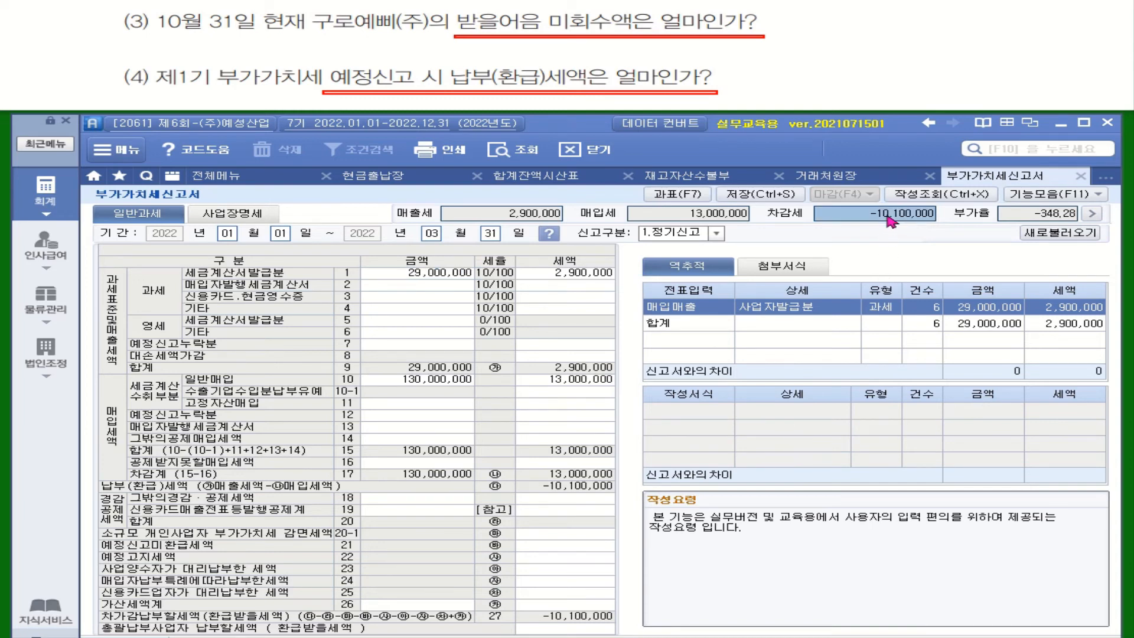
{"action": "left_click", "coordinate": [564, 619]}
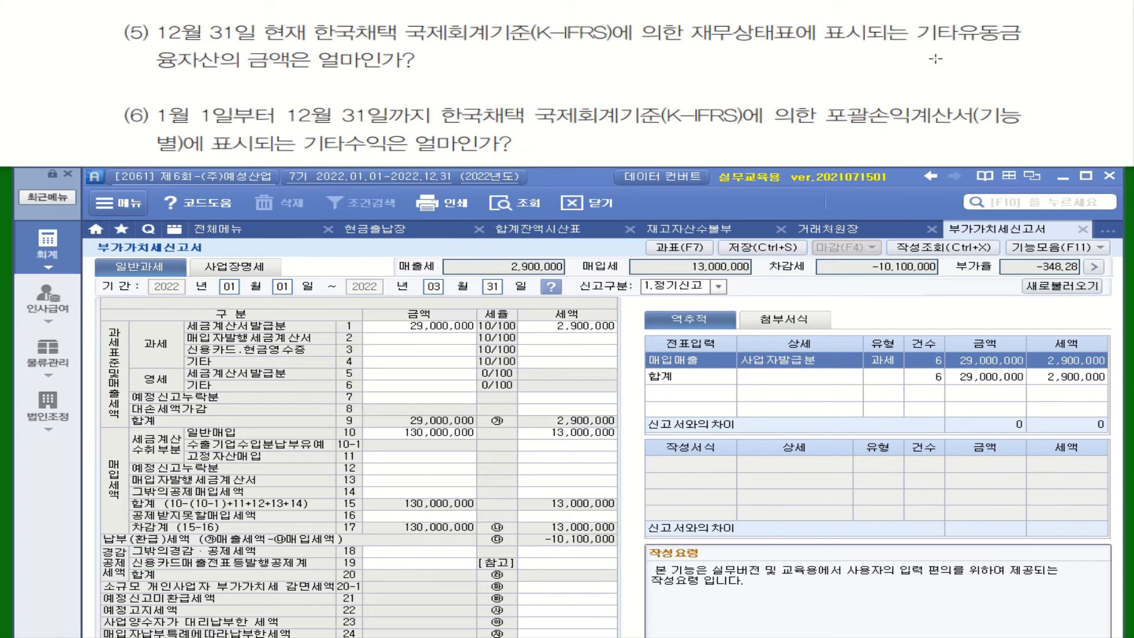
{"action": "left_click_drag", "start_coordinate": [914, 23], "coordinate": [1034, 46]}
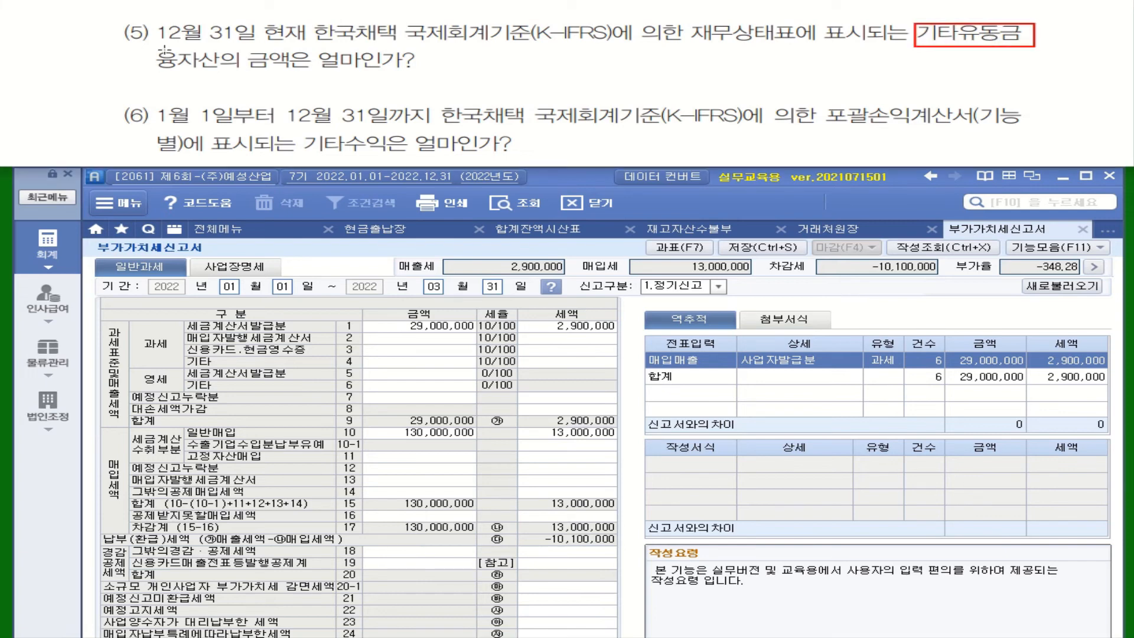
{"action": "mouse_move", "coordinate": [143, 52]}
{"action": "left_mouse_down"}
{"action": "mouse_move", "coordinate": [177, 73]}
{"action": "mouse_move", "coordinate": [443, 74]}
{"action": "left_mouse_up"}
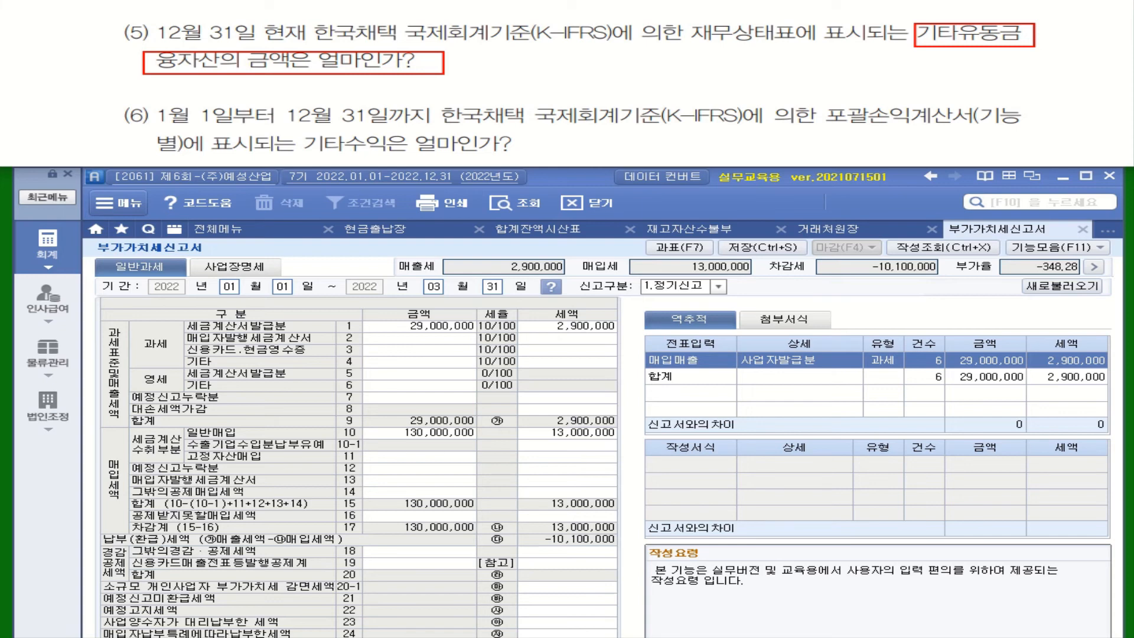
{"action": "left_click", "coordinate": [237, 232]}
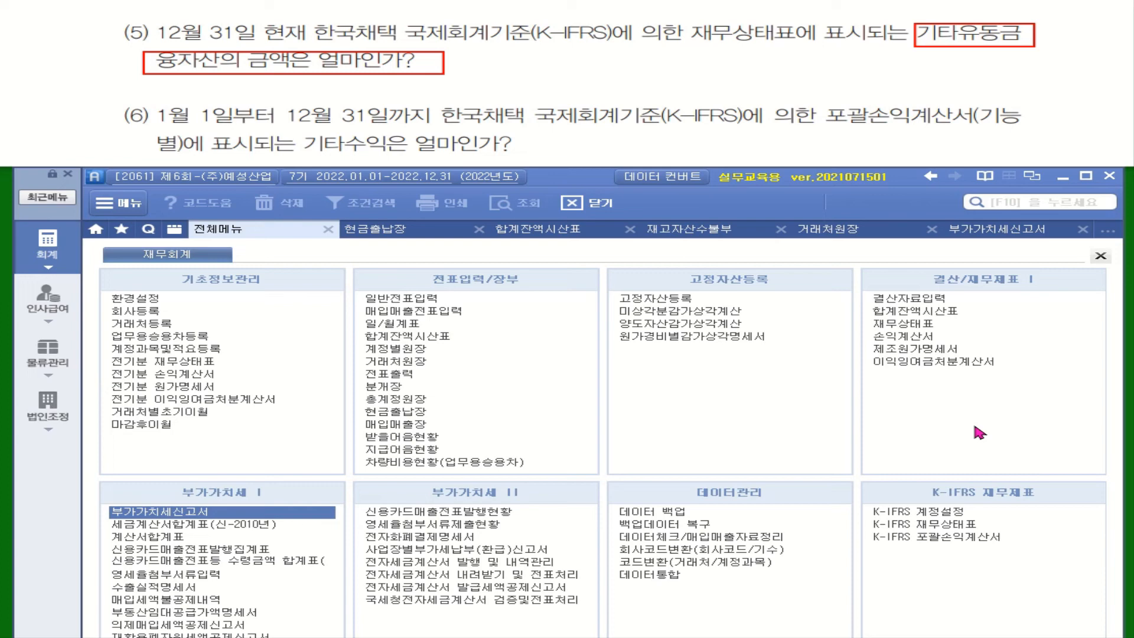
{"action": "left_click", "coordinate": [975, 524]}
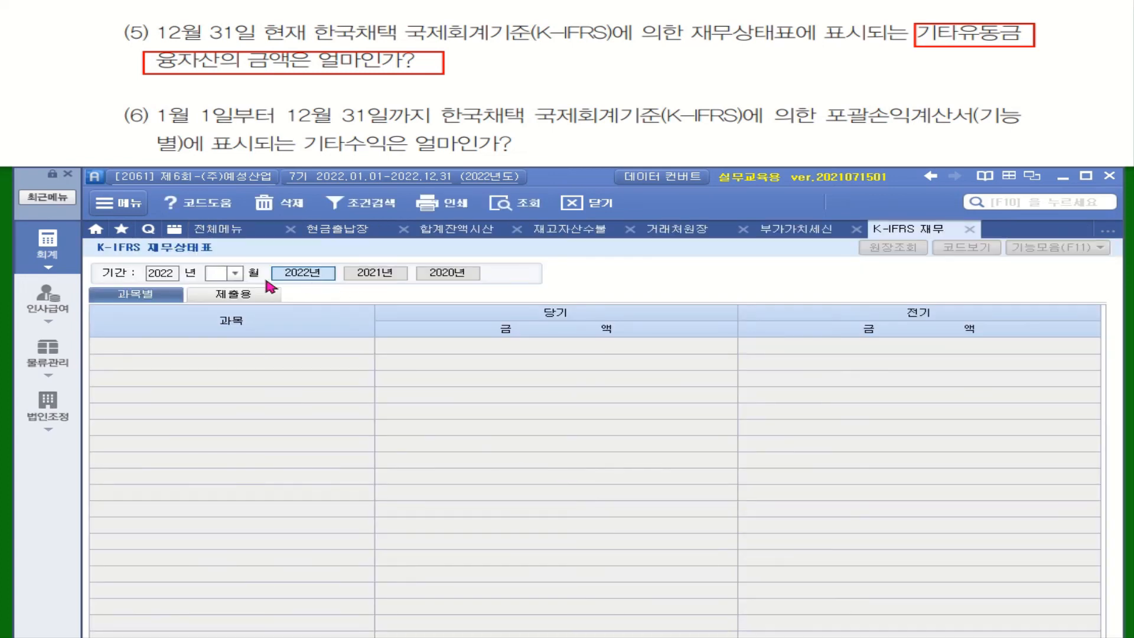
{"action": "left_click", "coordinate": [234, 272]}
{"action": "left_click", "coordinate": [217, 409]}
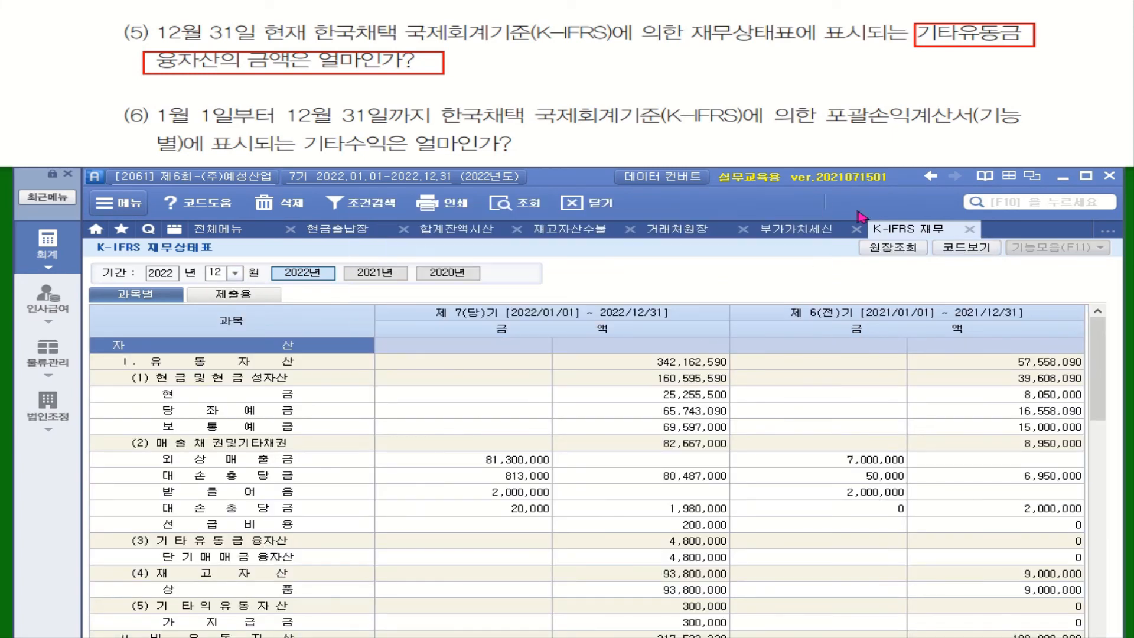
{"action": "left_click", "coordinate": [805, 212]}
{"action": "left_click", "coordinate": [969, 230]}
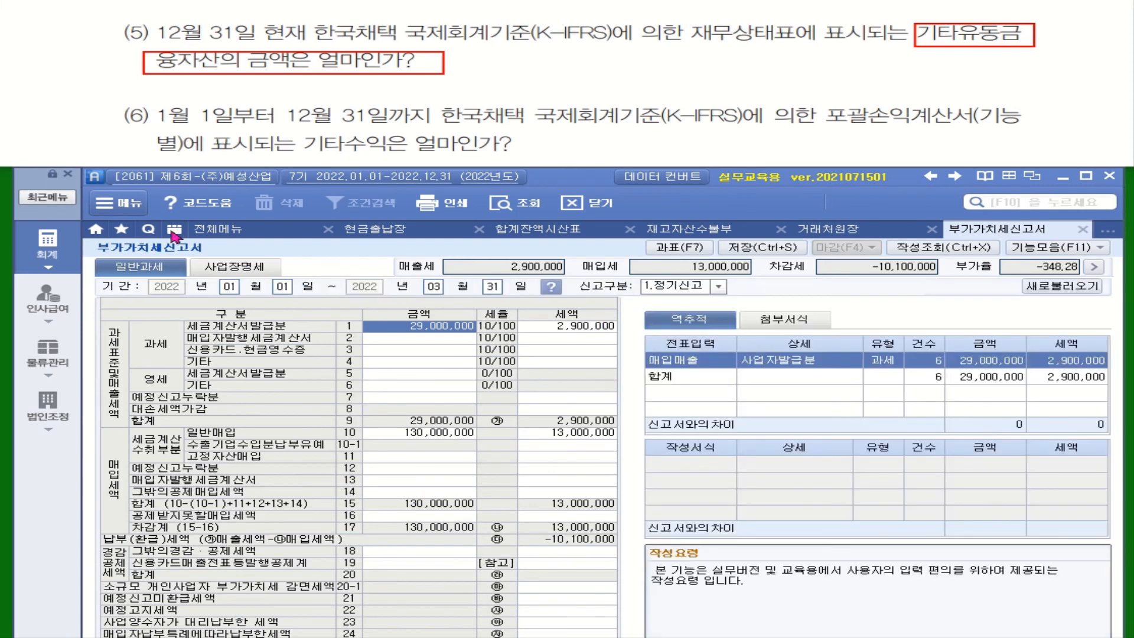
Open 손익계산서 for month 12 of 2022 and check the 당기순이익 line at its end
{"action": "left_click", "coordinate": [210, 230]}
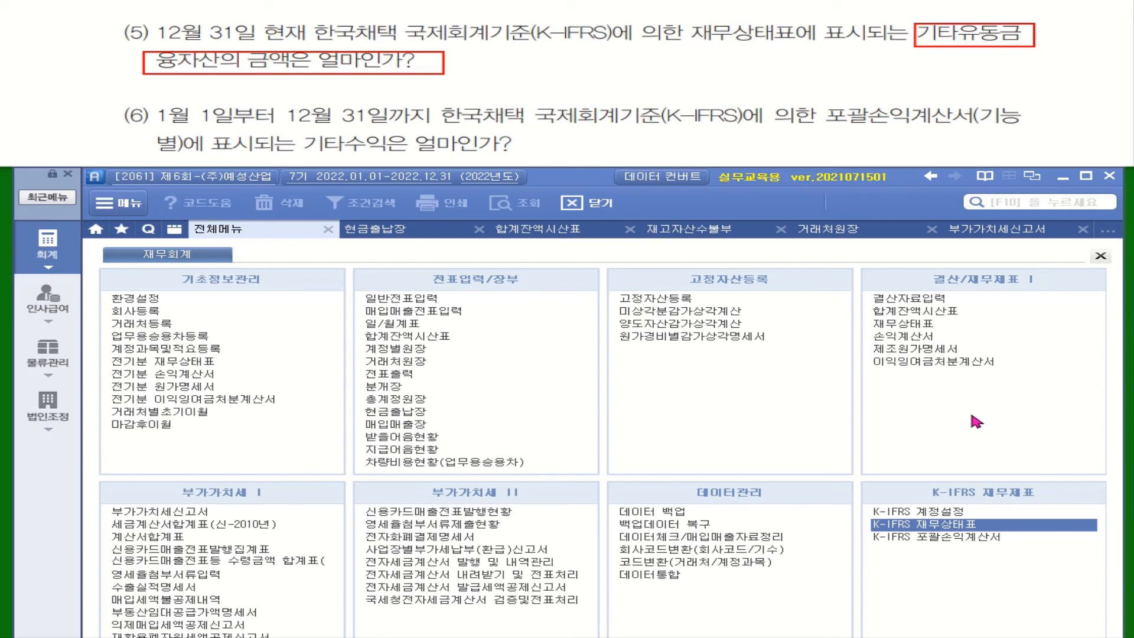
{"action": "left_click", "coordinate": [910, 336]}
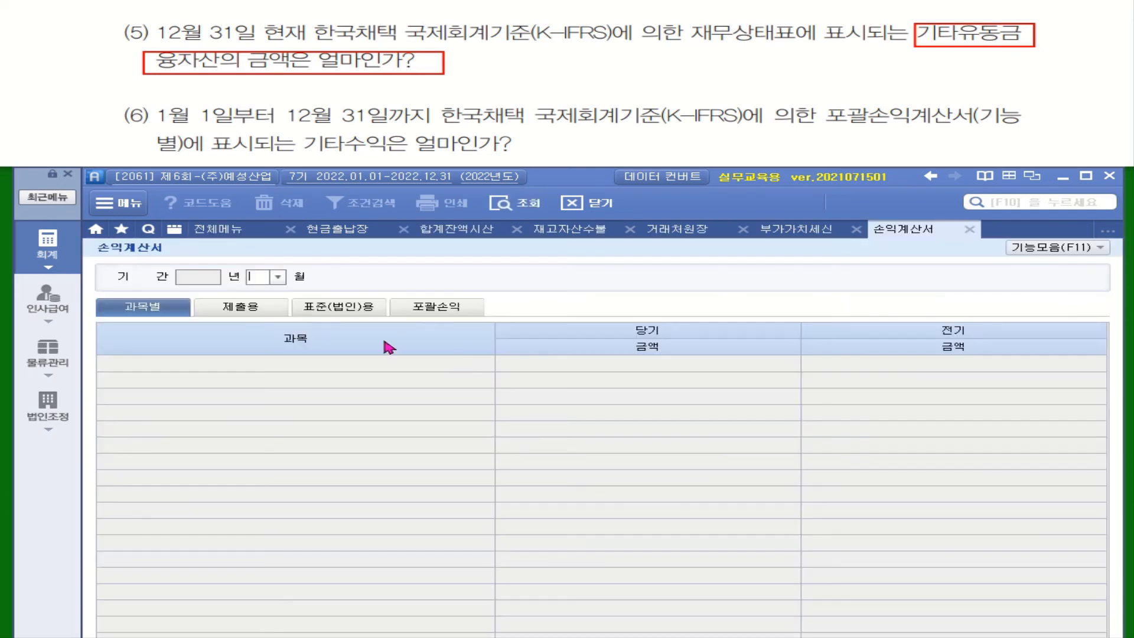
{"action": "left_click", "coordinate": [278, 277]}
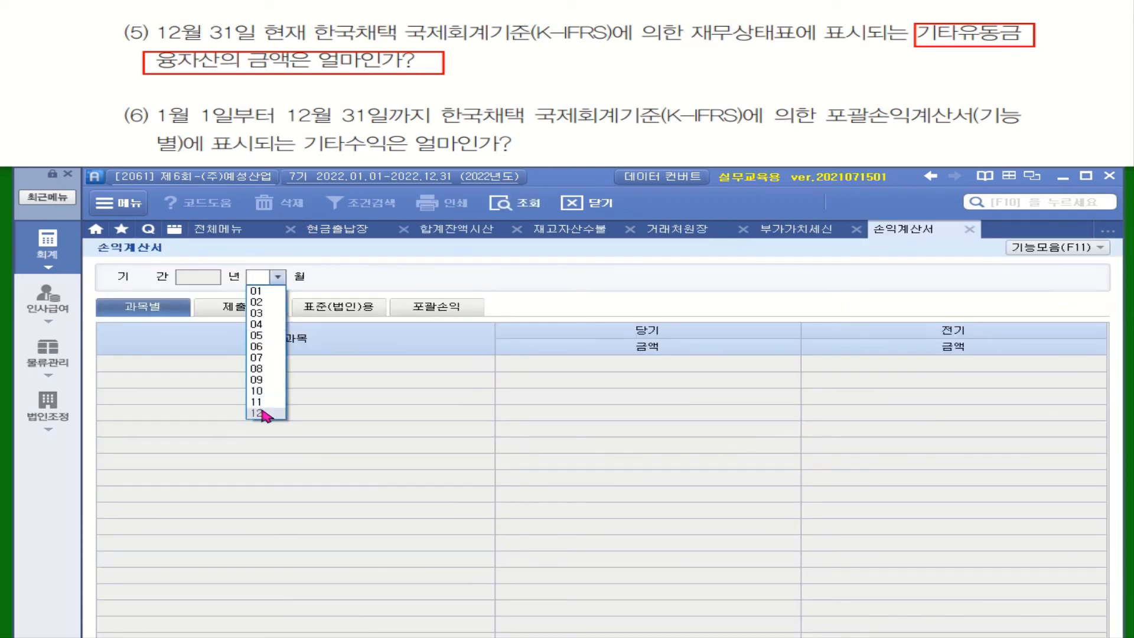
{"action": "left_click", "coordinate": [266, 415]}
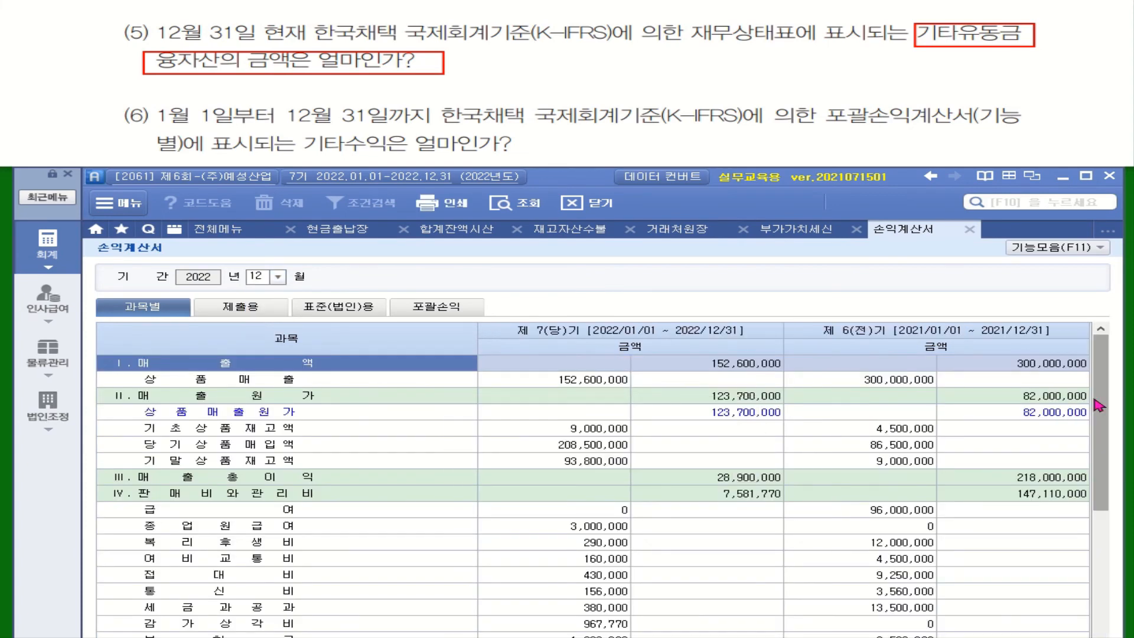
{"action": "left_click_drag", "start_coordinate": [1098, 408], "coordinate": [1092, 573]}
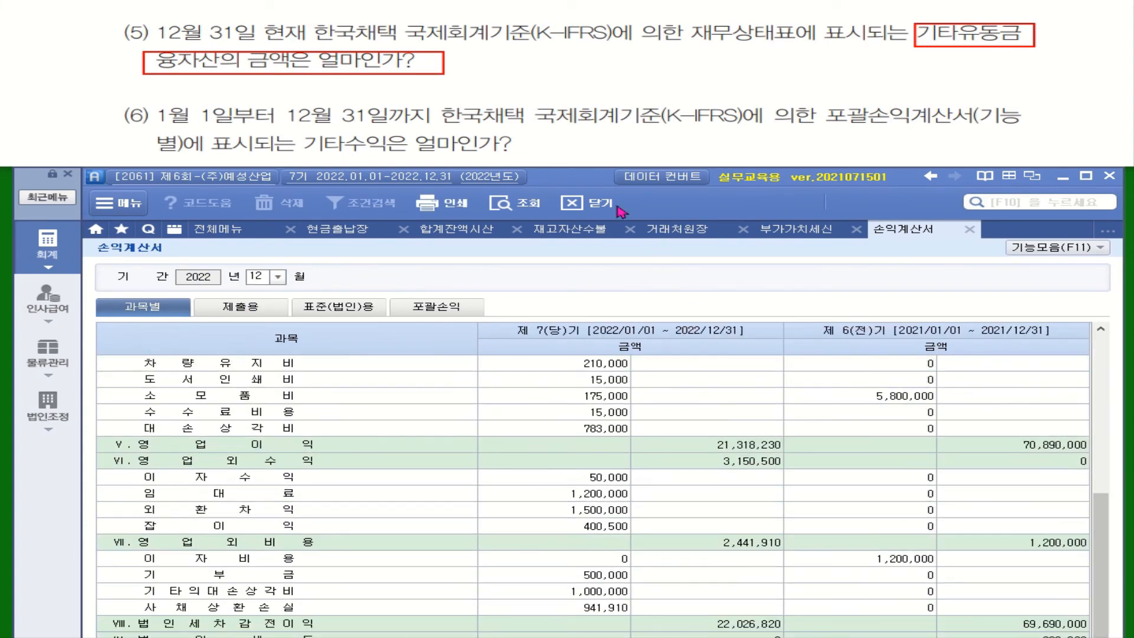
{"action": "left_click_drag", "start_coordinate": [582, 171], "coordinate": [581, 80]}
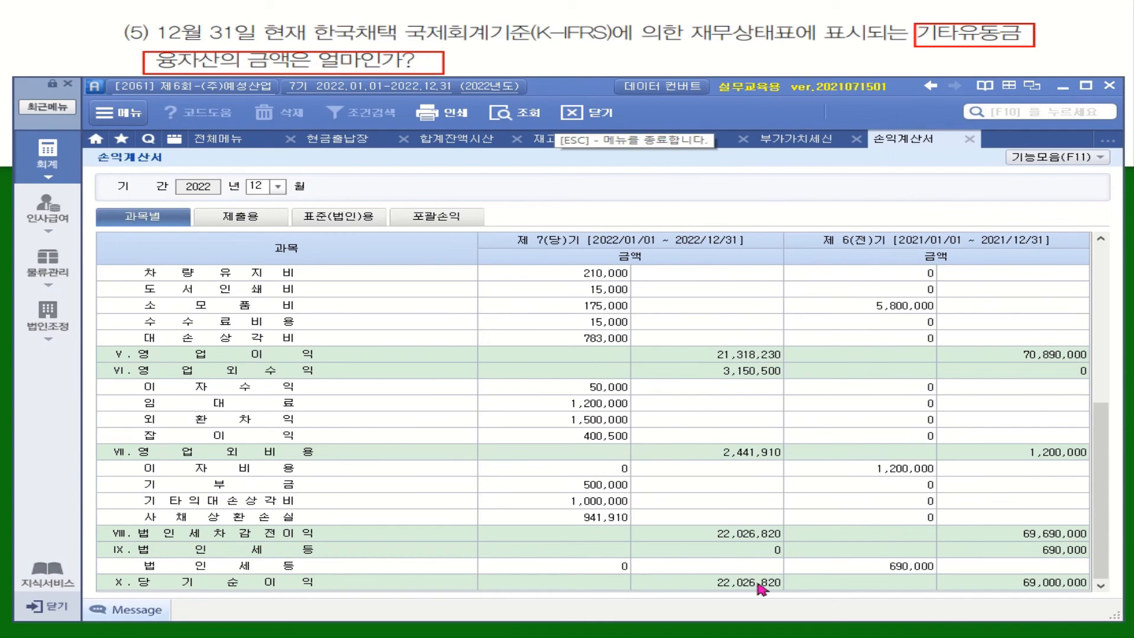
Open 이익잉여금처분계산서 and add its closing entries to the general vouchers with 전표추가
{"action": "left_click", "coordinate": [248, 142]}
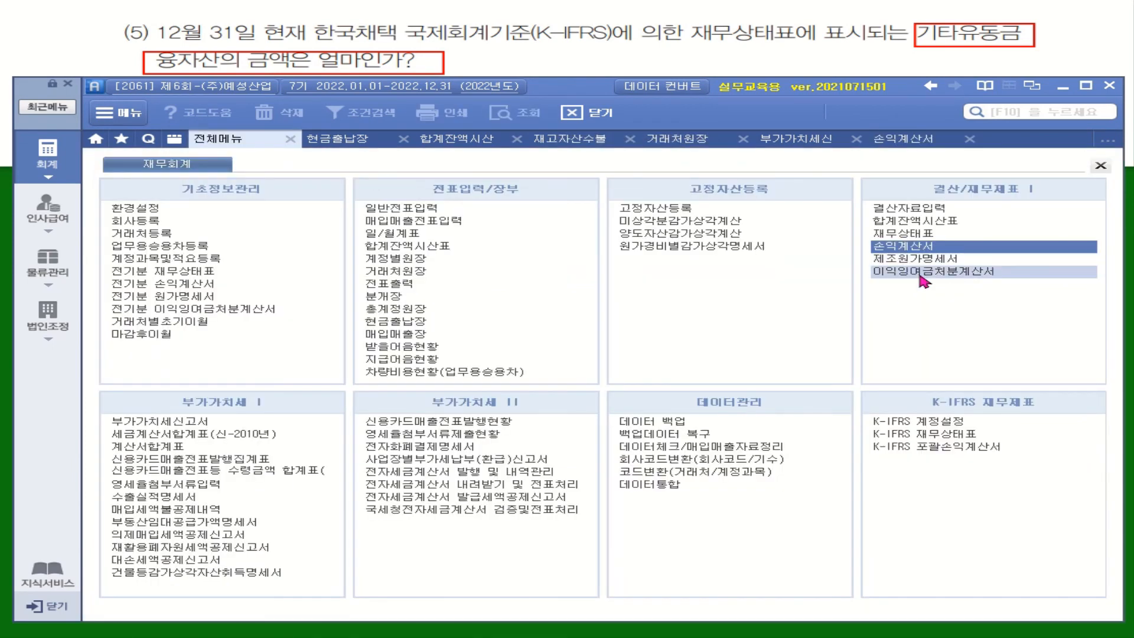
{"action": "left_click", "coordinate": [923, 273]}
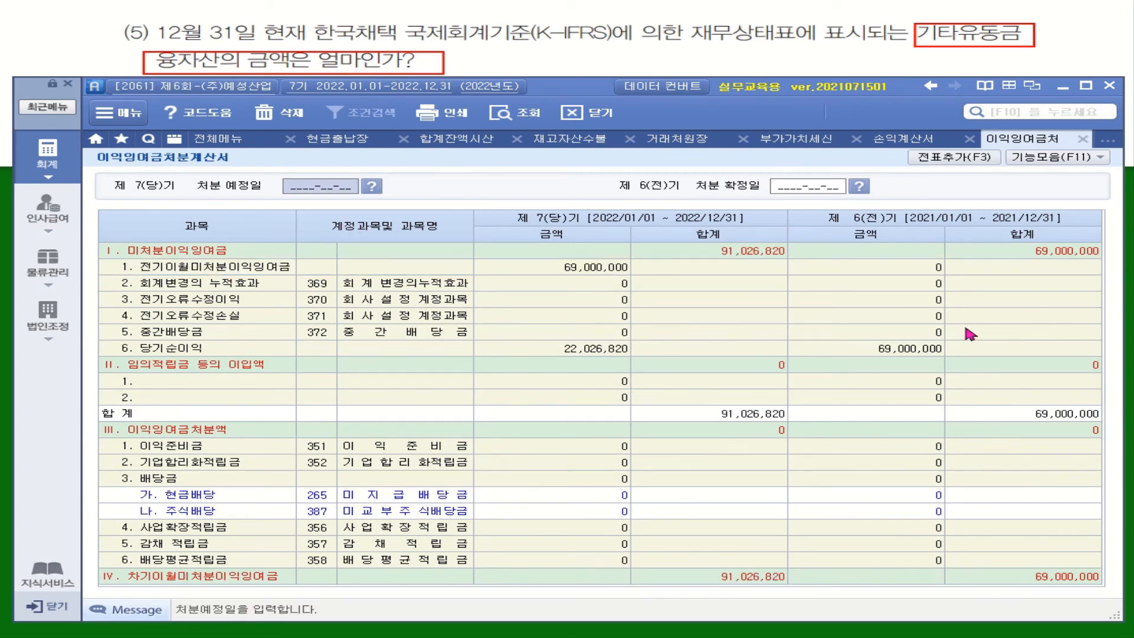
{"action": "left_click", "coordinate": [962, 159]}
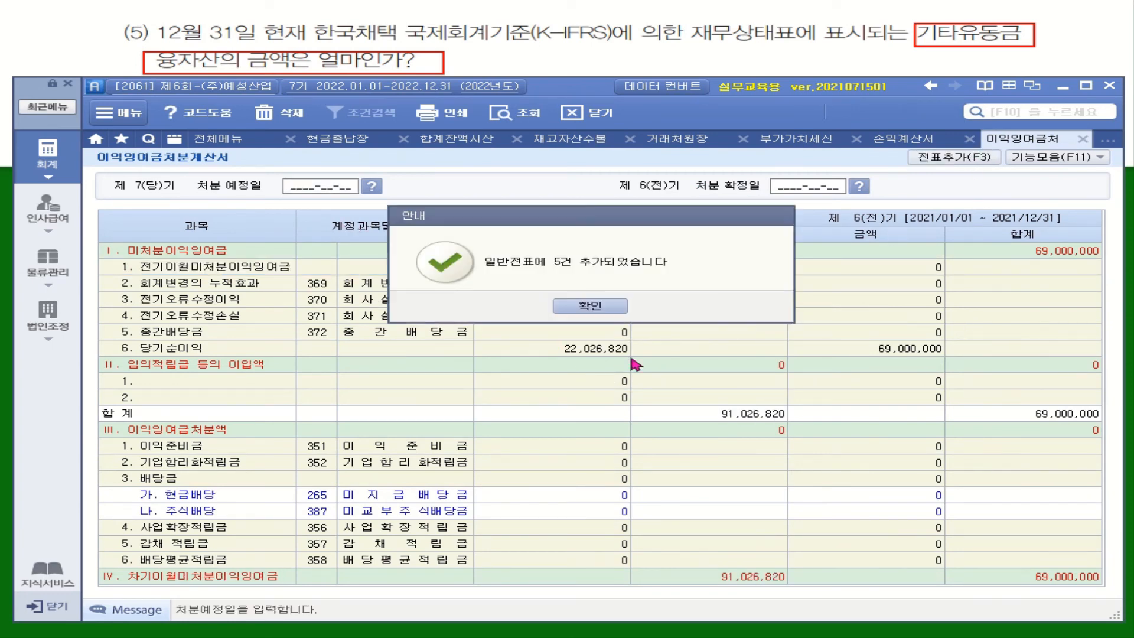
{"action": "left_click", "coordinate": [597, 307]}
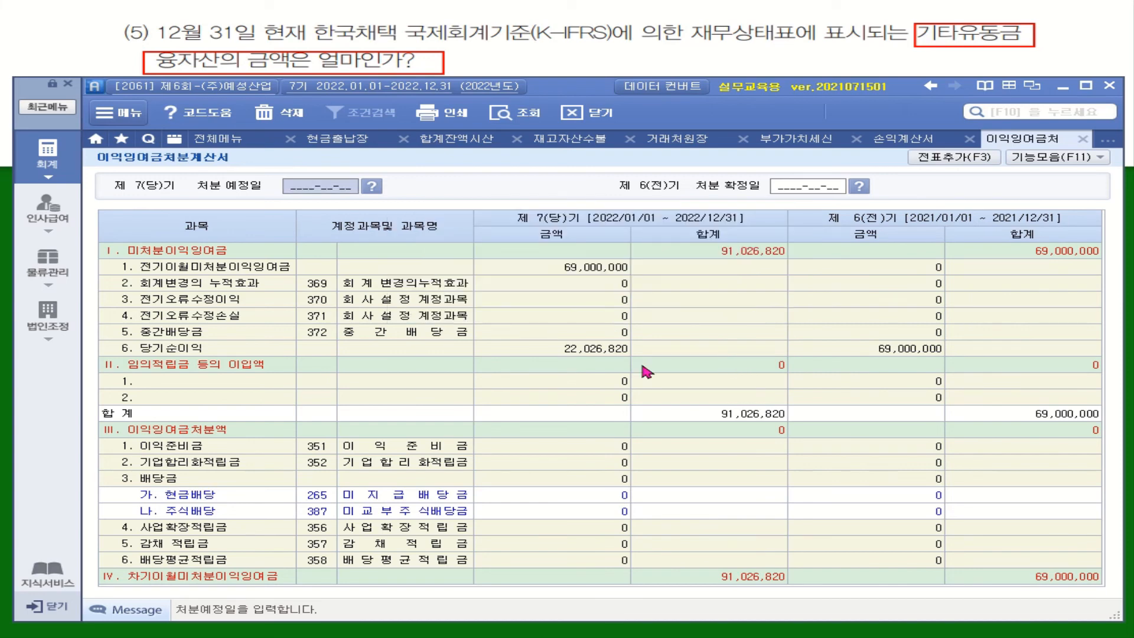
Open 일반전표입력 for December 31 and check the profit-and-loss and retained-earnings transfer vouchers
{"action": "left_click", "coordinate": [56, 159]}
{"action": "left_click", "coordinate": [424, 209]}
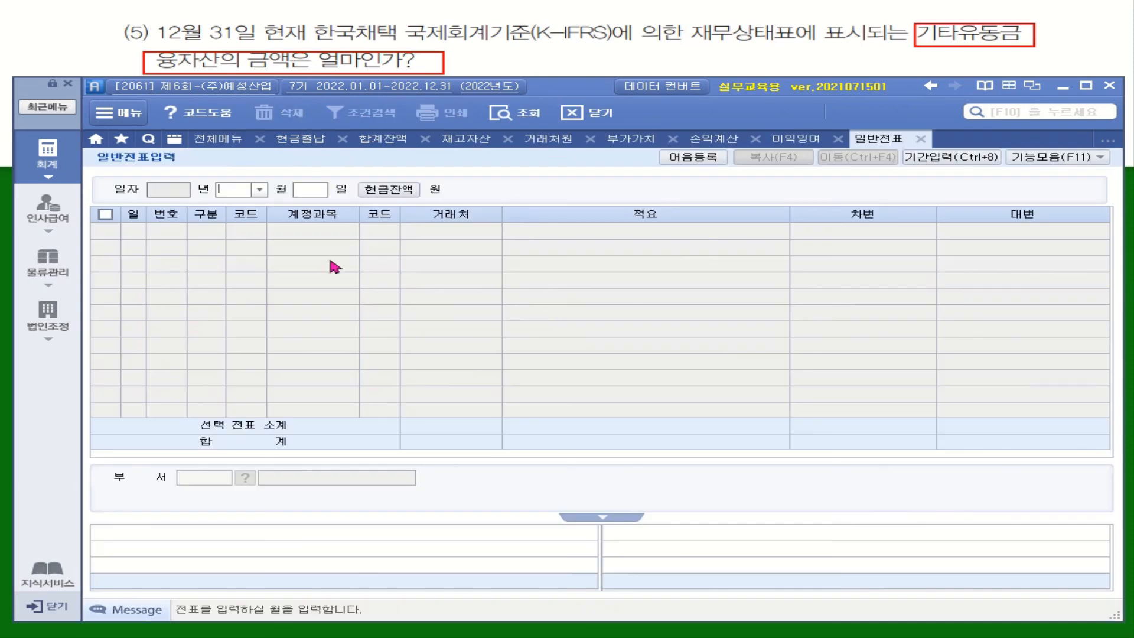
{"action": "left_click", "coordinate": [260, 189]}
{"action": "left_click", "coordinate": [244, 327]}
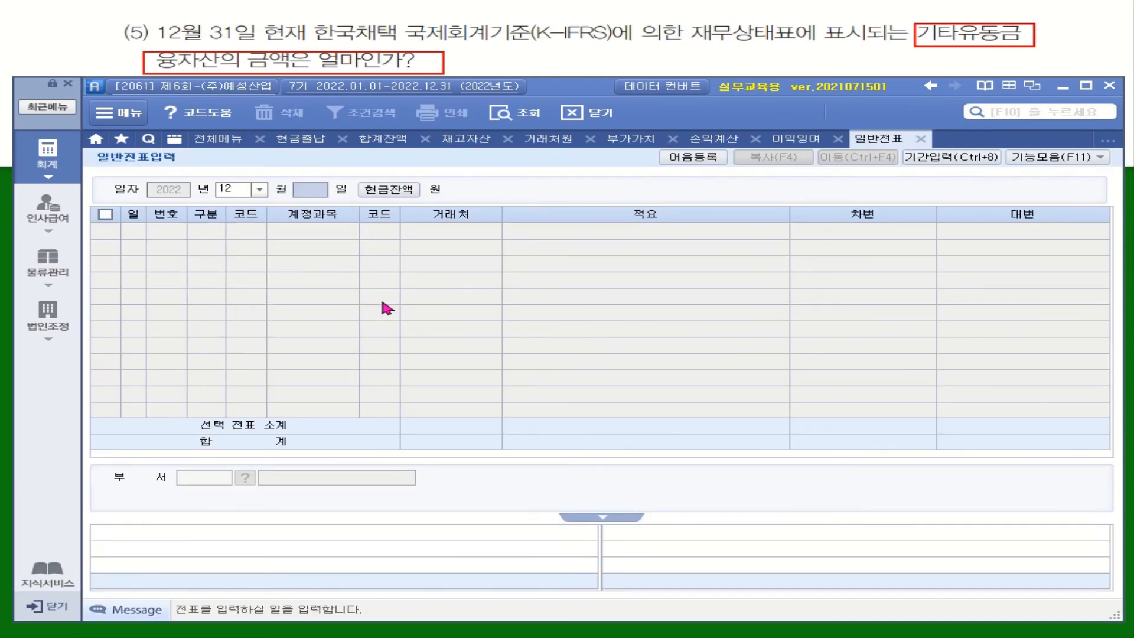
{"action": "type", "text": "31"}
{"action": "key", "text": "Return"}
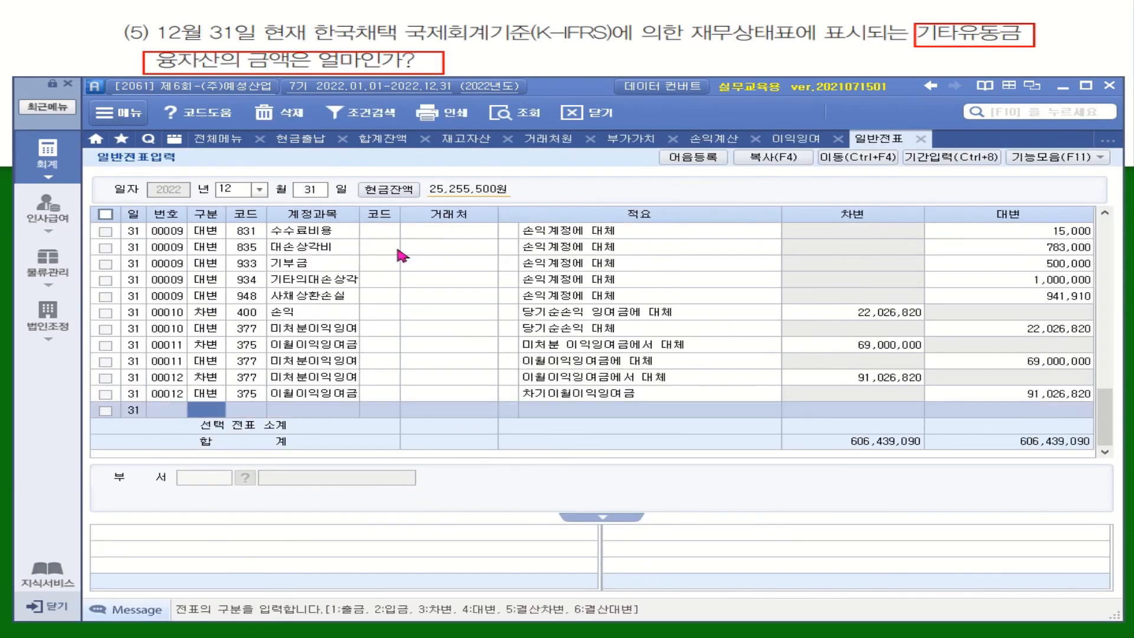
{"action": "left_click", "coordinate": [535, 280]}
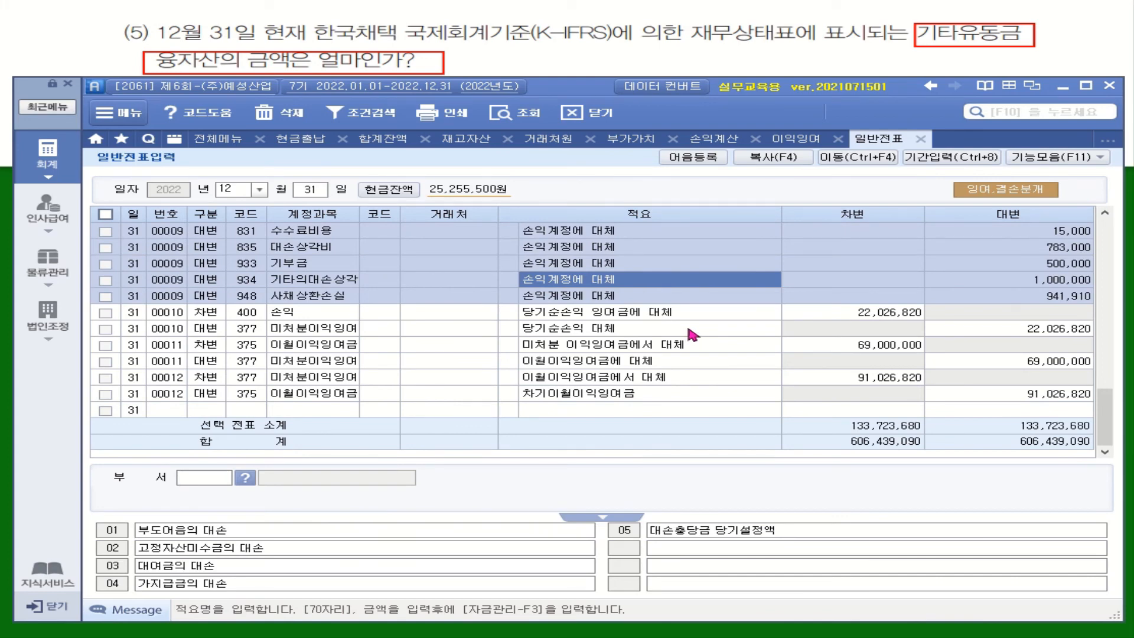
Open the regular 재무상태표 from the 회계 menus and query it for month 12 of 2022
{"action": "left_click", "coordinate": [208, 144]}
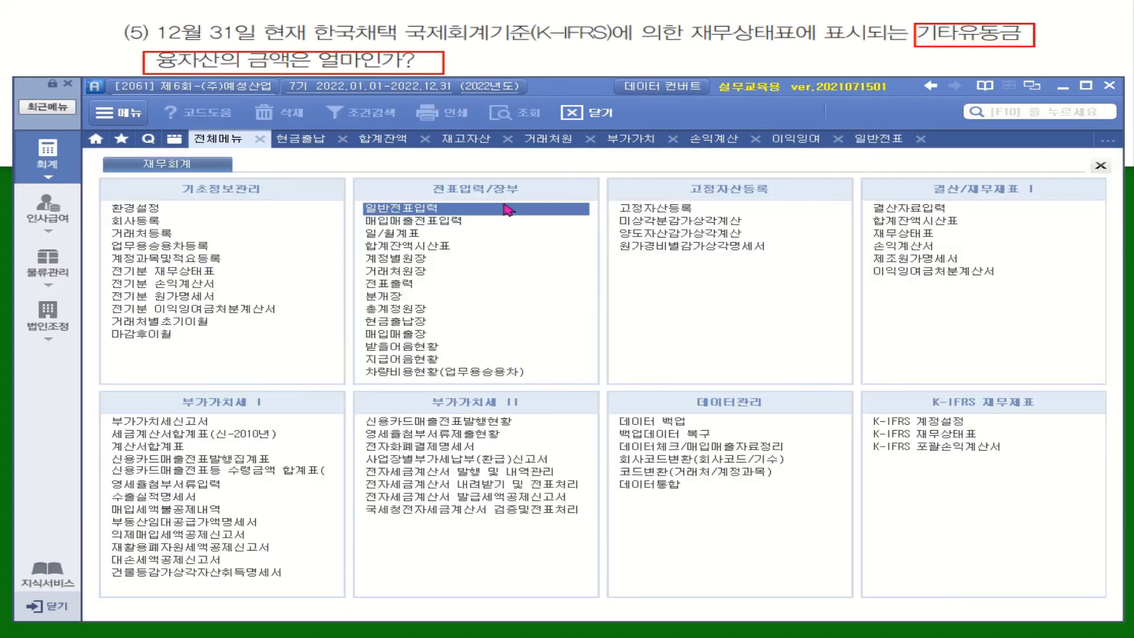
{"action": "left_click", "coordinate": [884, 235]}
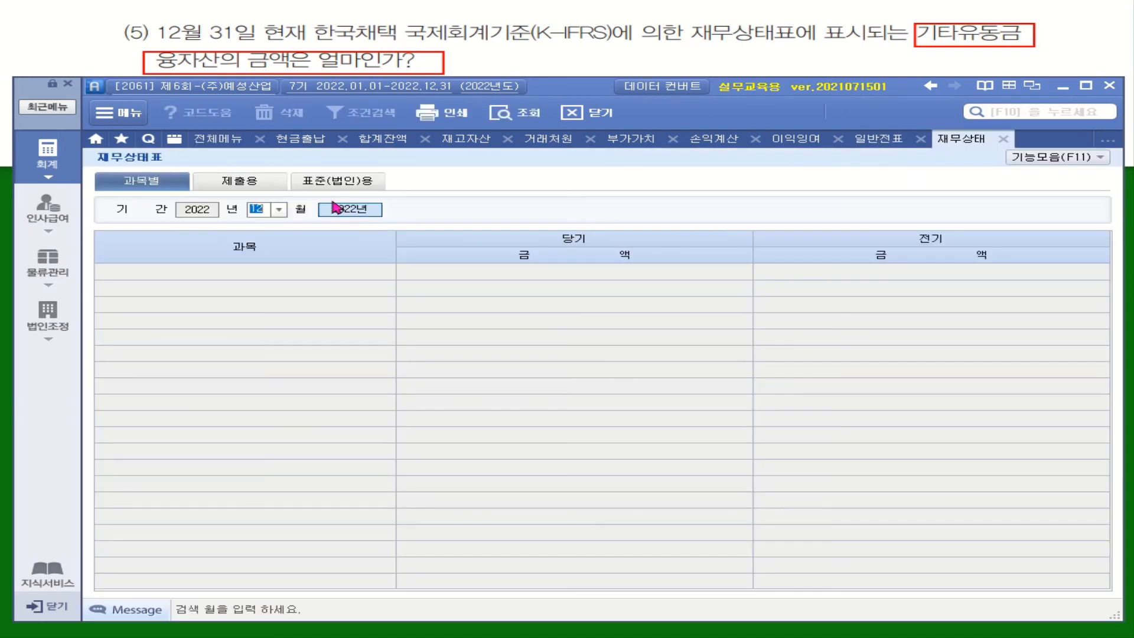
{"action": "left_click", "coordinate": [278, 209]}
{"action": "left_click", "coordinate": [258, 345]}
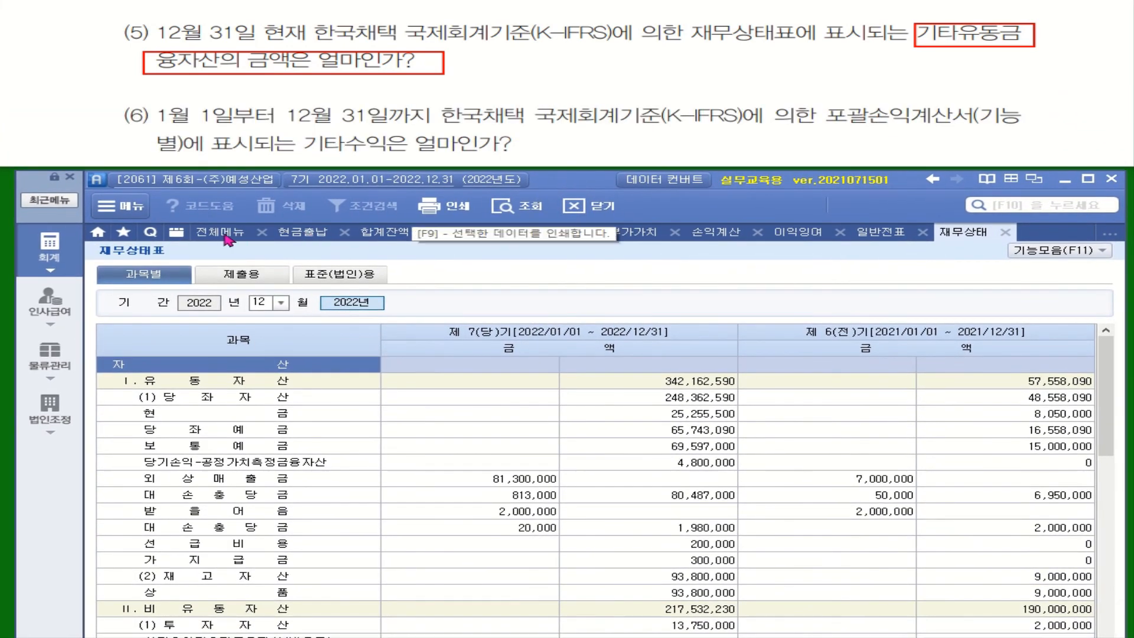
Open K-IFRS 재무상태표, query month 12 of 2022, and check the amount of (3) 기타유동금융자산
{"action": "left_click", "coordinate": [225, 235]}
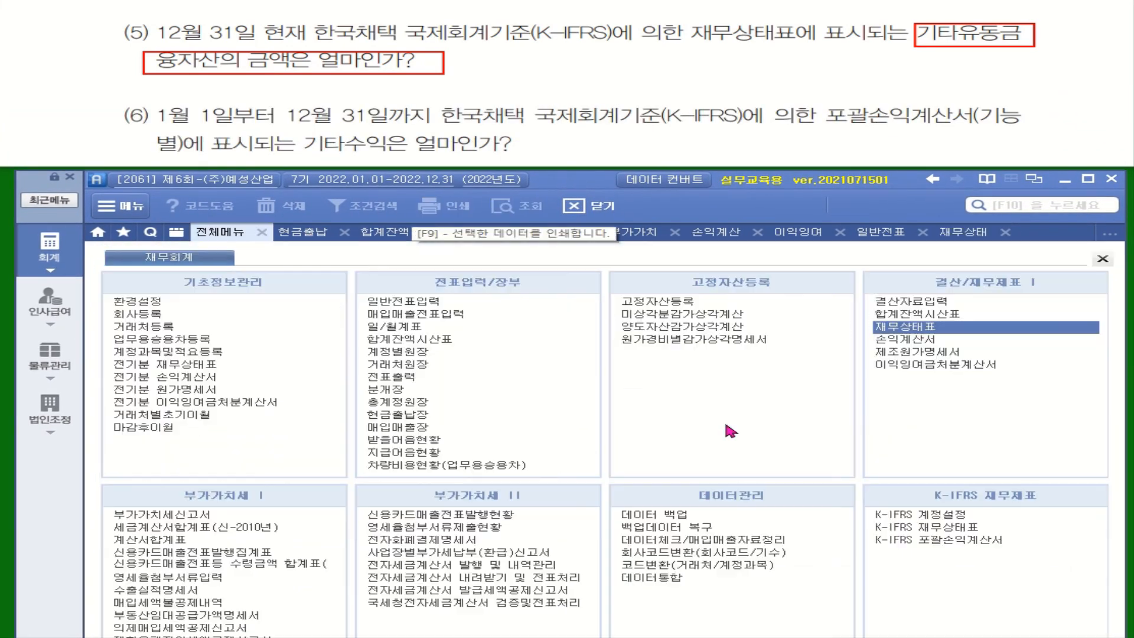
{"action": "left_click", "coordinate": [953, 532]}
{"action": "left_click", "coordinate": [238, 276]}
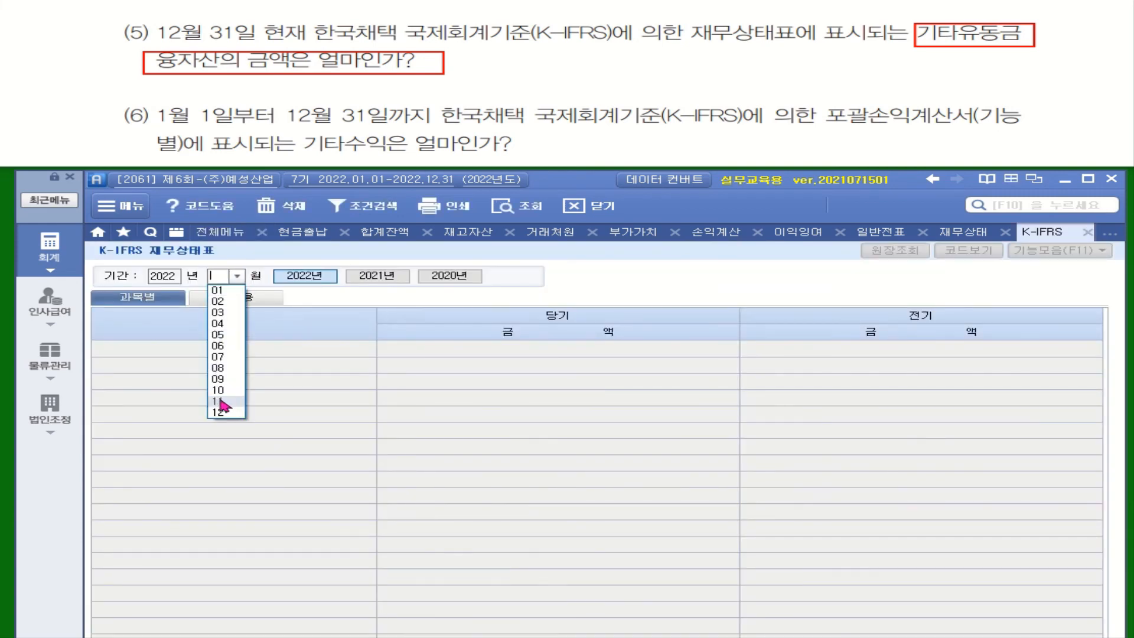
{"action": "left_click", "coordinate": [223, 408]}
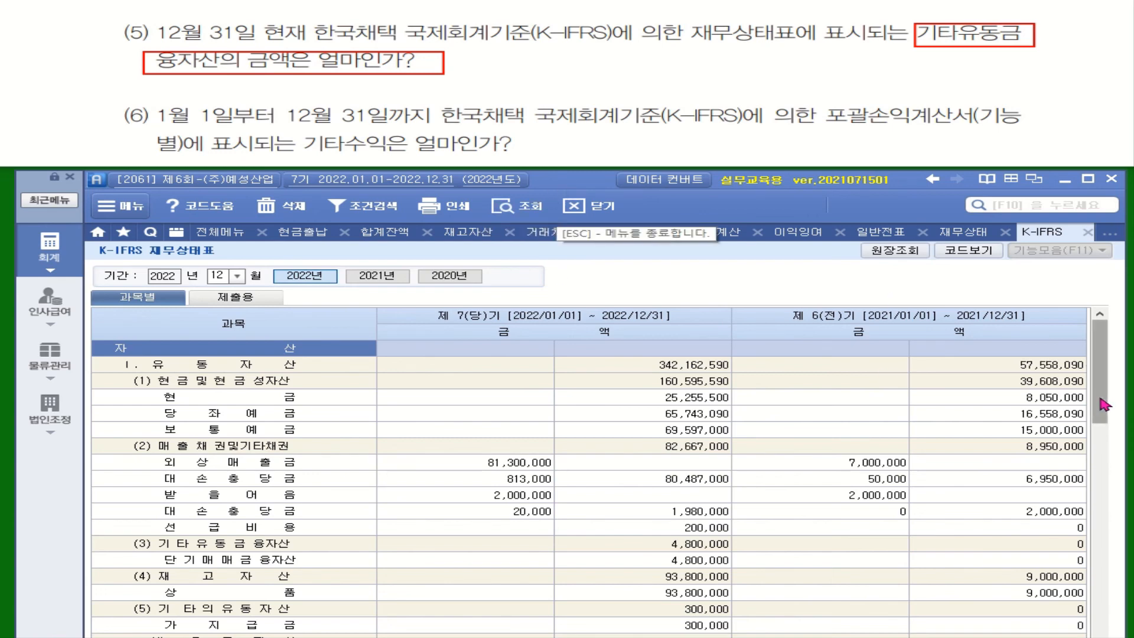
{"action": "left_click_drag", "start_coordinate": [1102, 395], "coordinate": [1103, 457]}
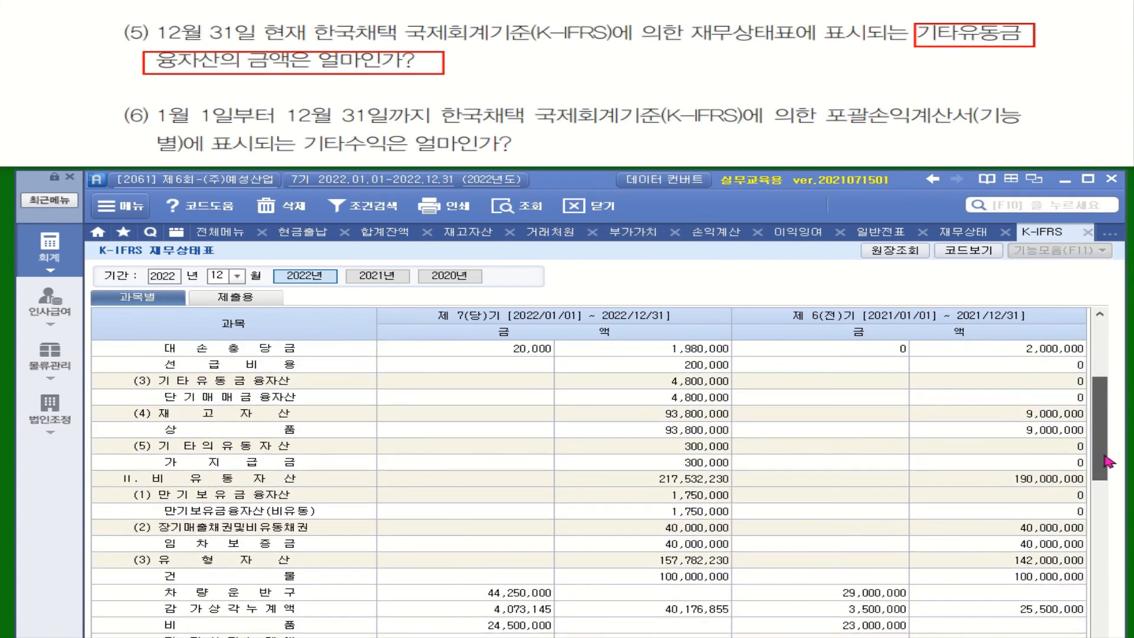
{"action": "left_click", "coordinate": [239, 387]}
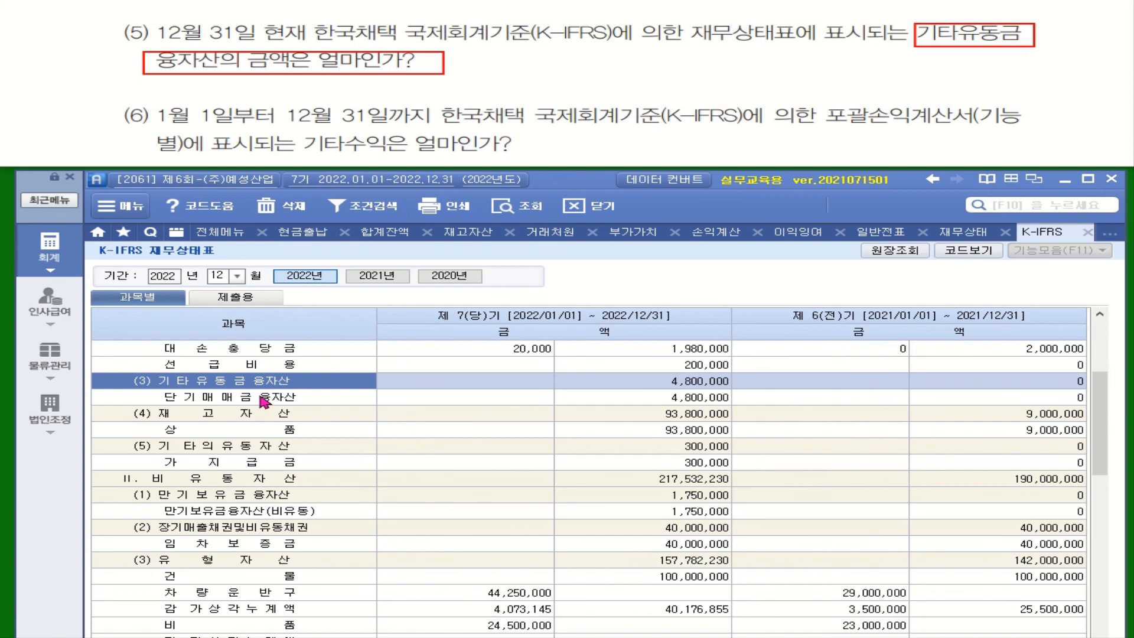
Select the current-period amount of (3) 기타유동금융자산 in the K-IFRS 재무상태표
{"action": "left_click", "coordinate": [712, 385]}
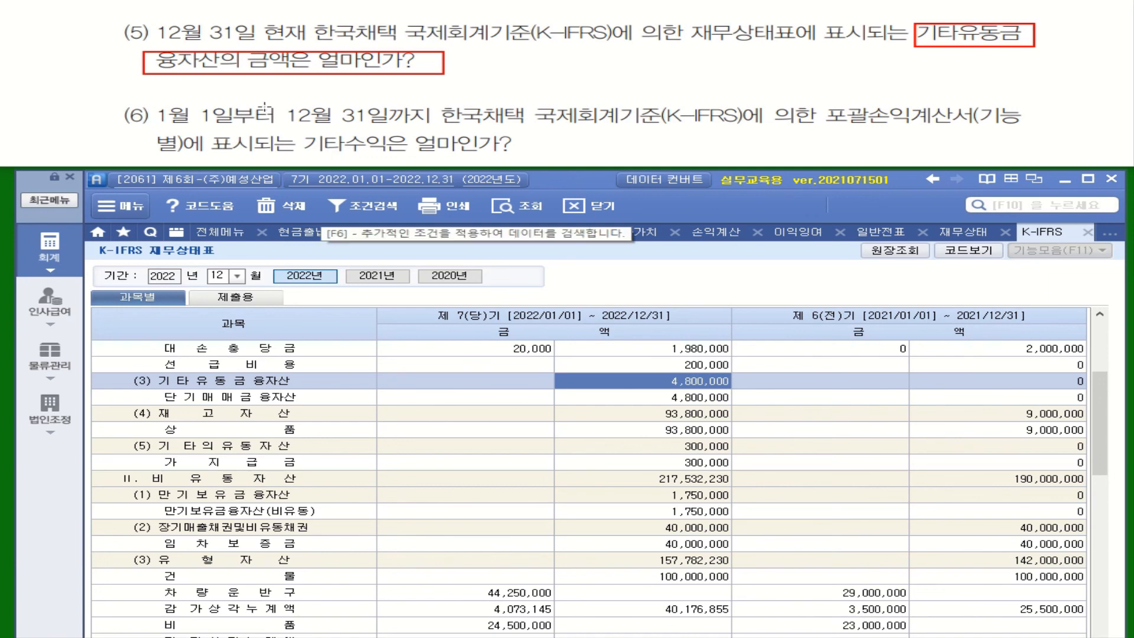
Open K-IFRS 포괄손익계산서, query month 12 of 2022, and check the current-period amount of IV. 기타수익
{"action": "left_click_drag", "start_coordinate": [299, 134], "coordinate": [540, 157]}
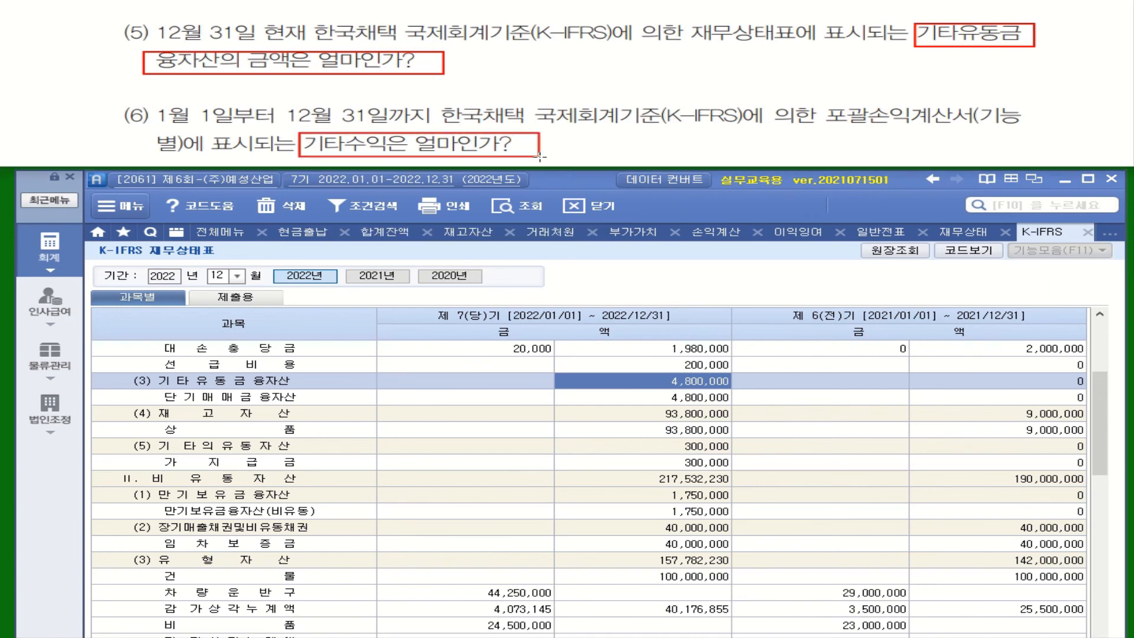
{"action": "left_click", "coordinate": [207, 235]}
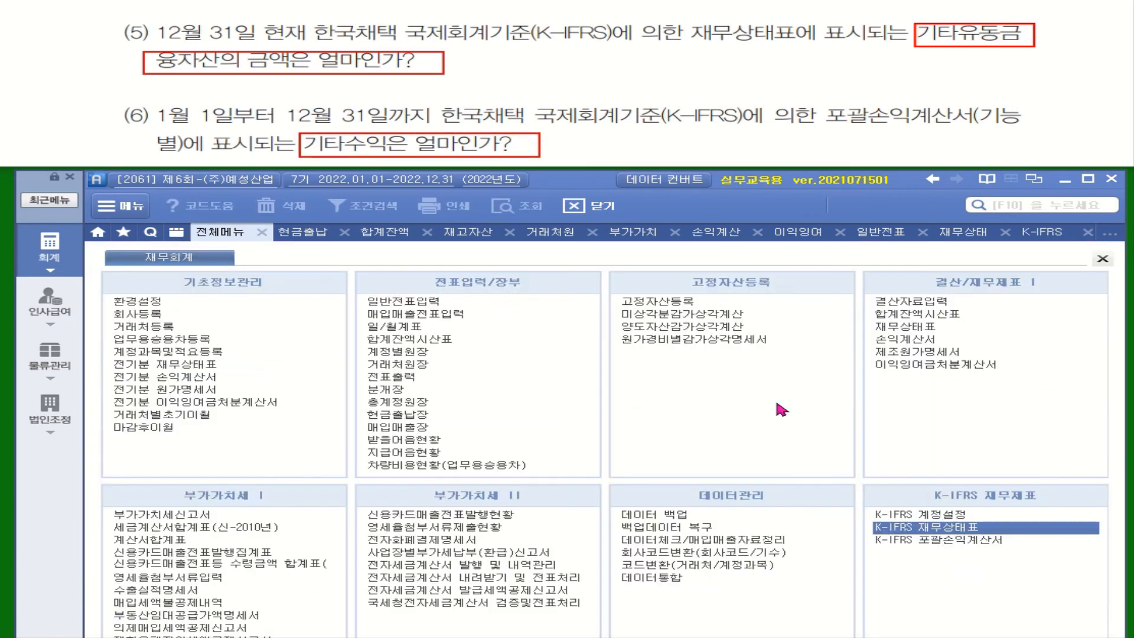
{"action": "left_click", "coordinate": [983, 545]}
{"action": "left_click", "coordinate": [268, 276]}
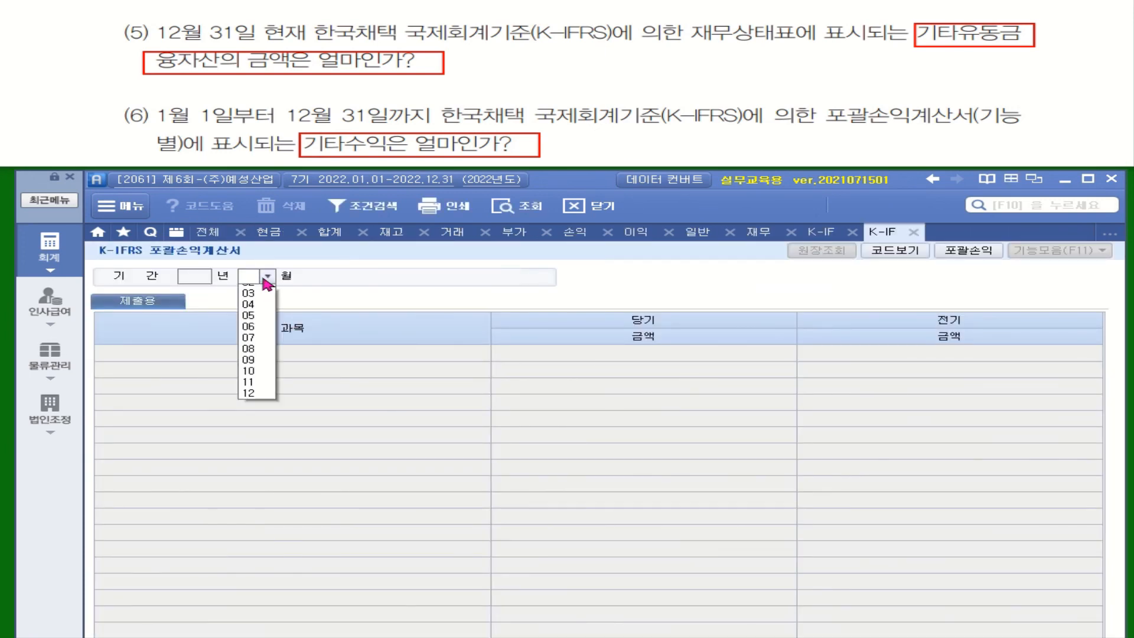
{"action": "left_click", "coordinate": [253, 411]}
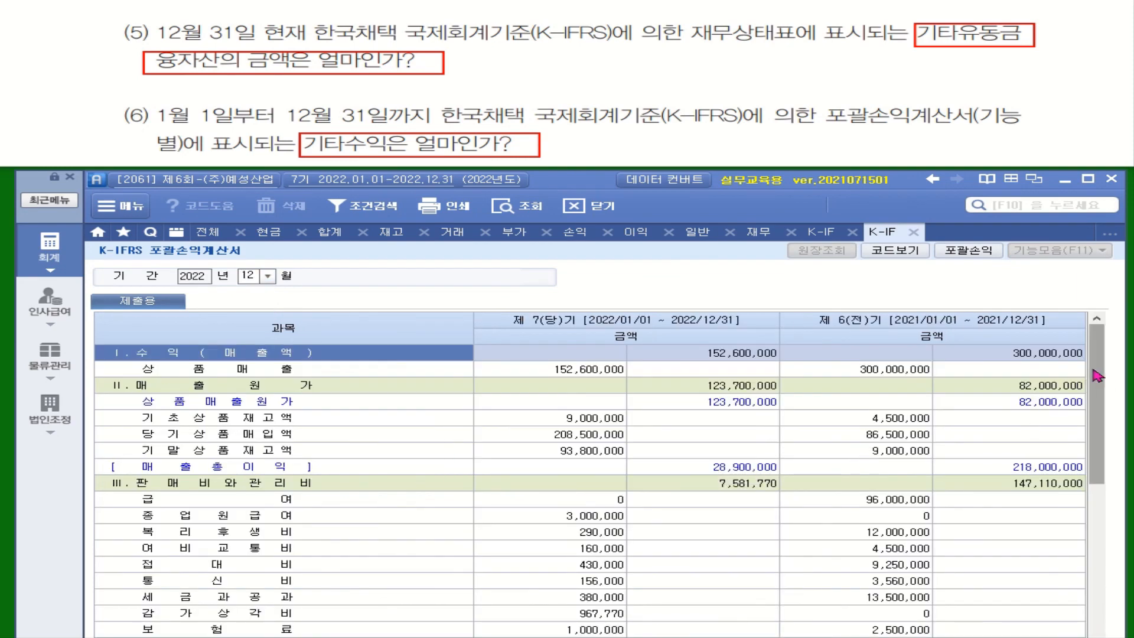
{"action": "left_click_drag", "start_coordinate": [1097, 376], "coordinate": [1090, 529]}
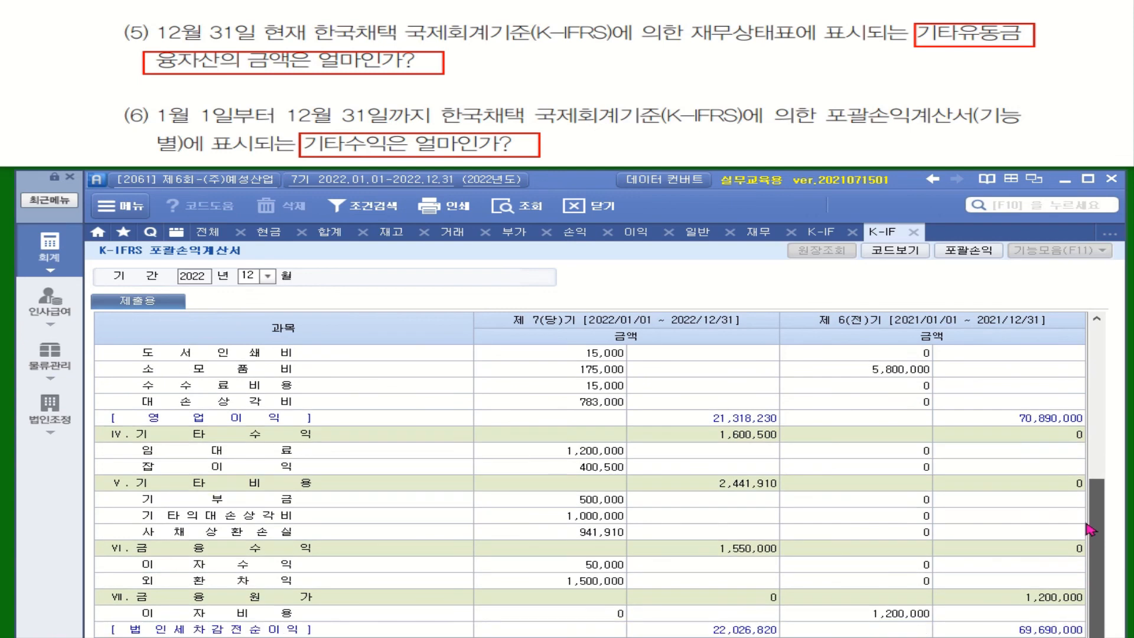
{"action": "left_click", "coordinate": [737, 436]}
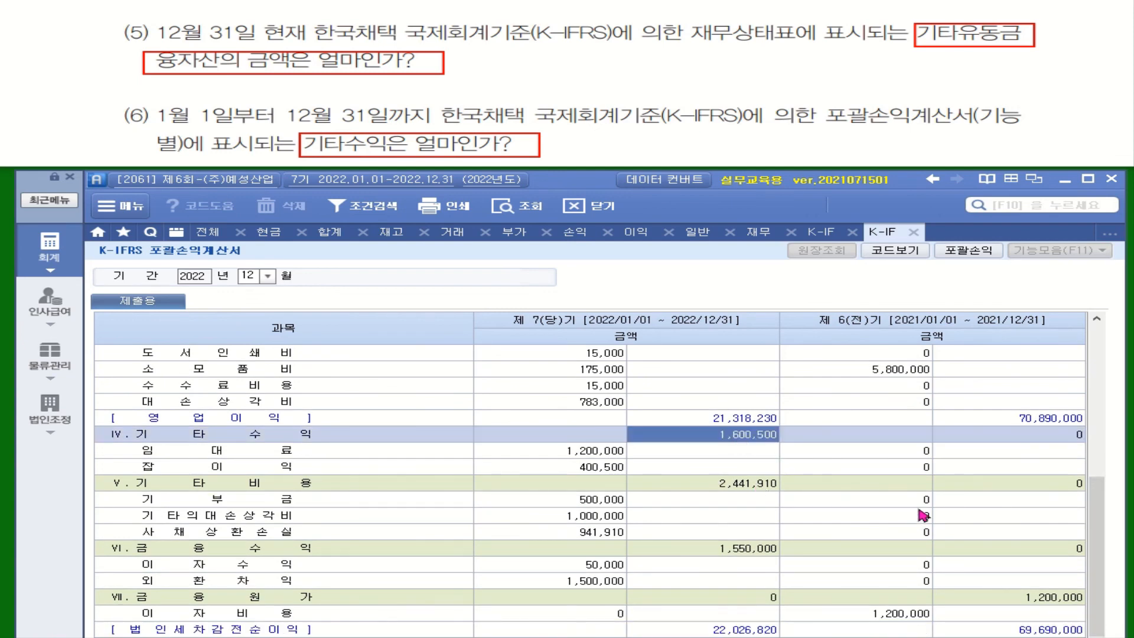